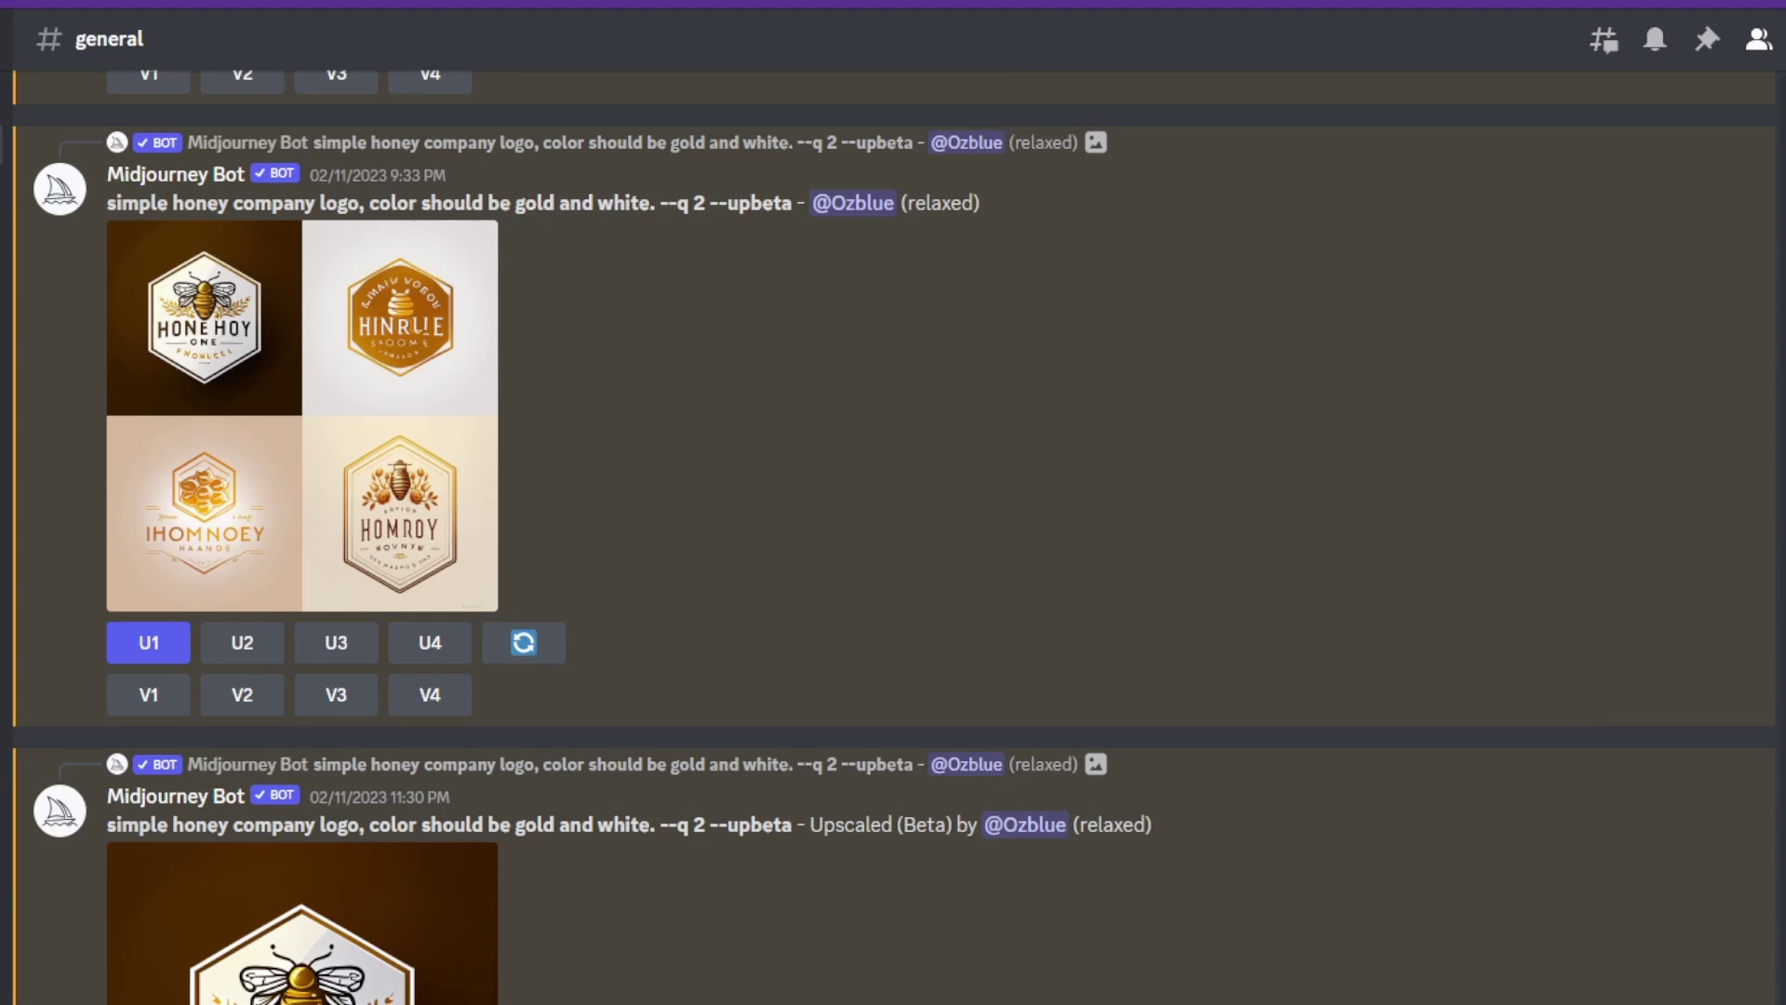
# - Review the honey logo prompt and the upscaled bee hexagon image in Discord, then switch to Krita
pyautogui.scroll(6, 894, 502)
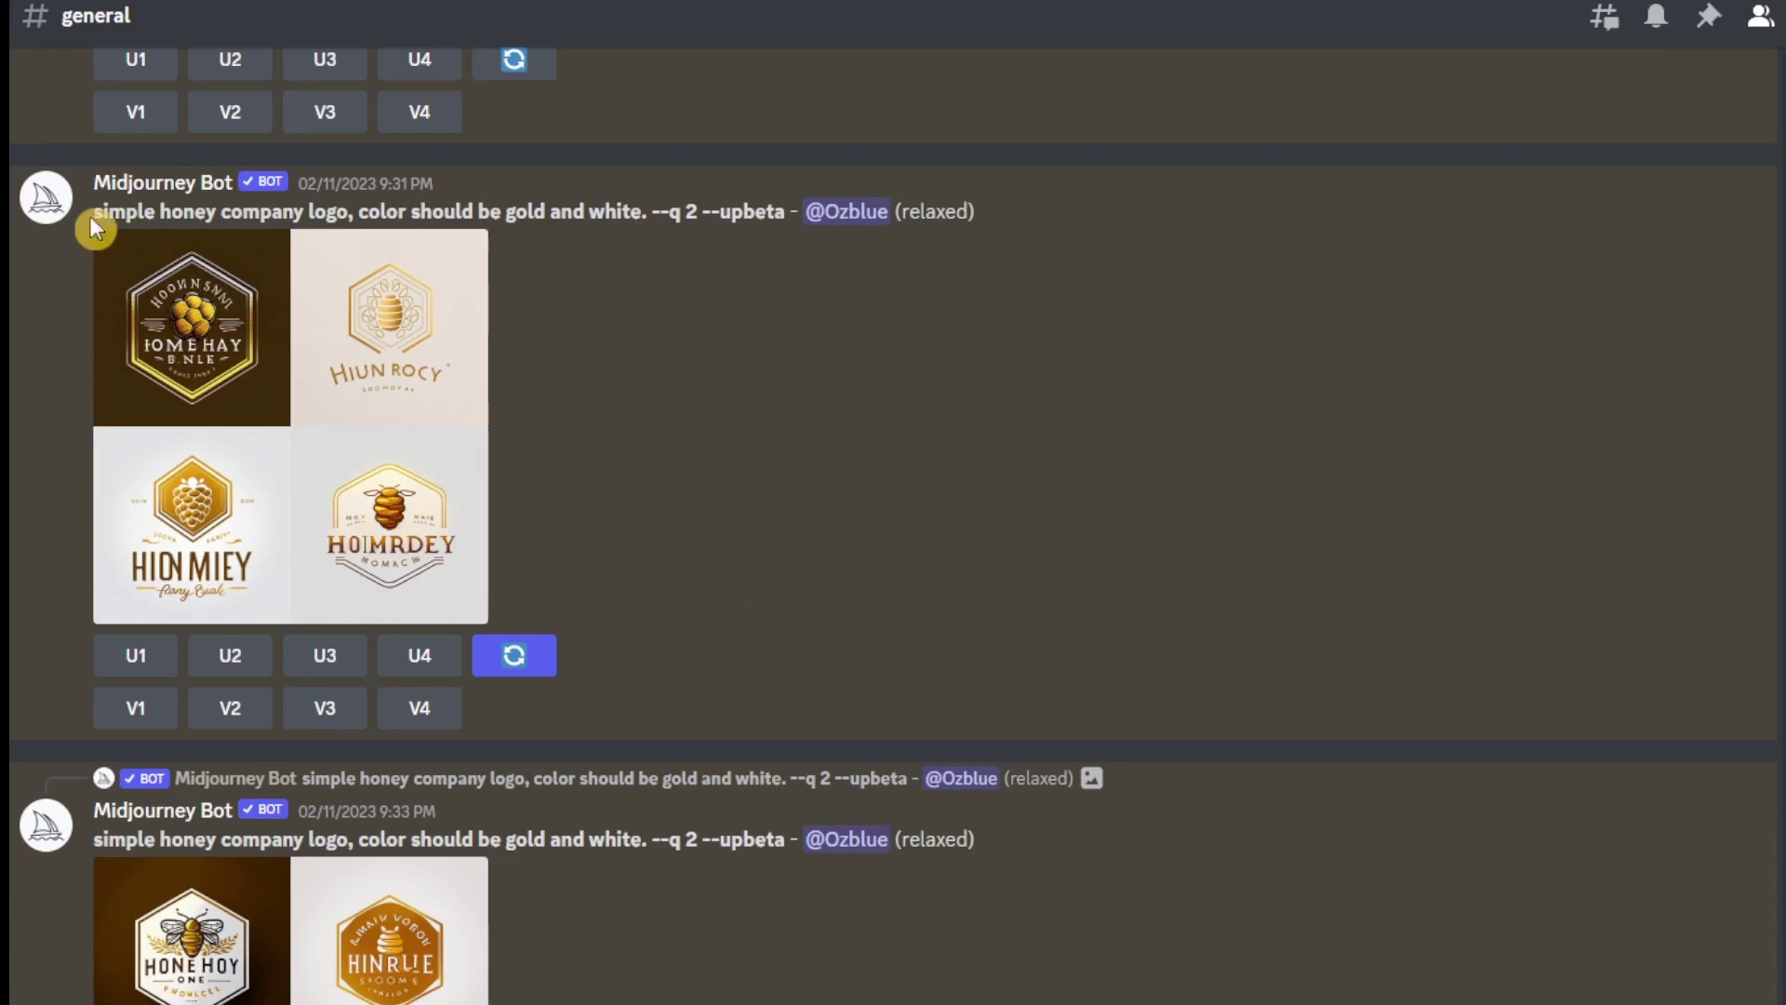
pyautogui.moveTo(91, 218); pyautogui.dragTo(636, 247)
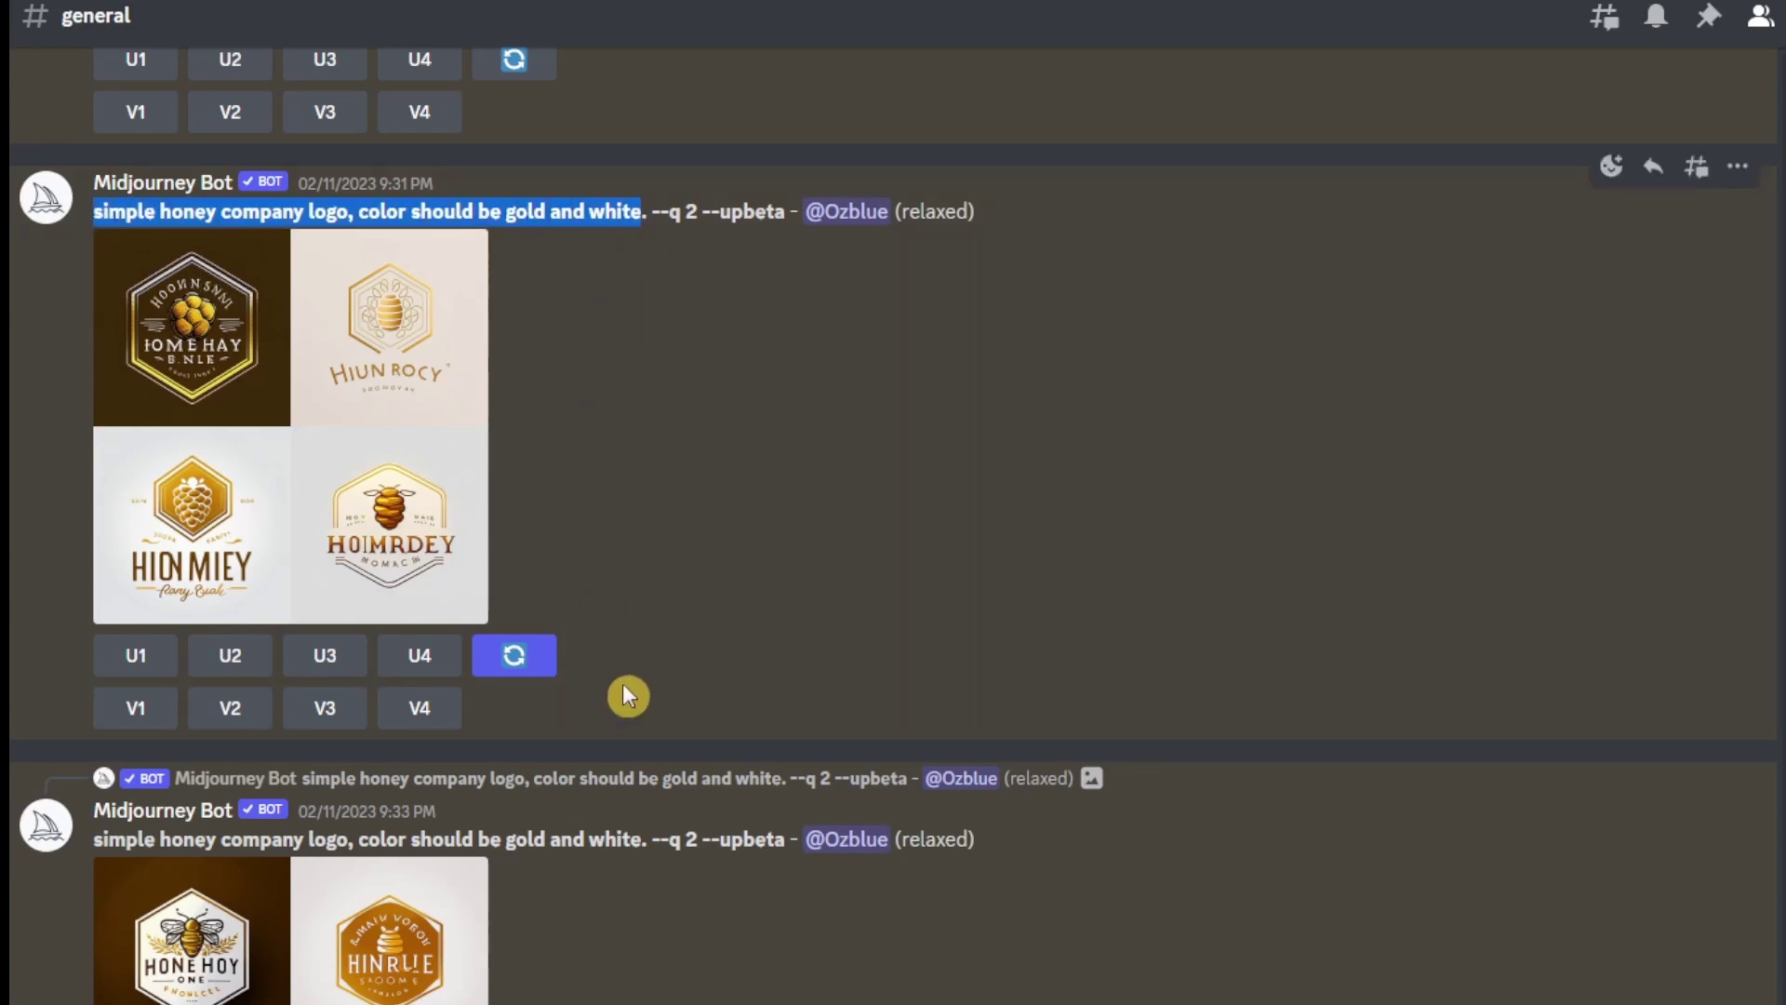
pyautogui.scroll(-5, 628, 695)
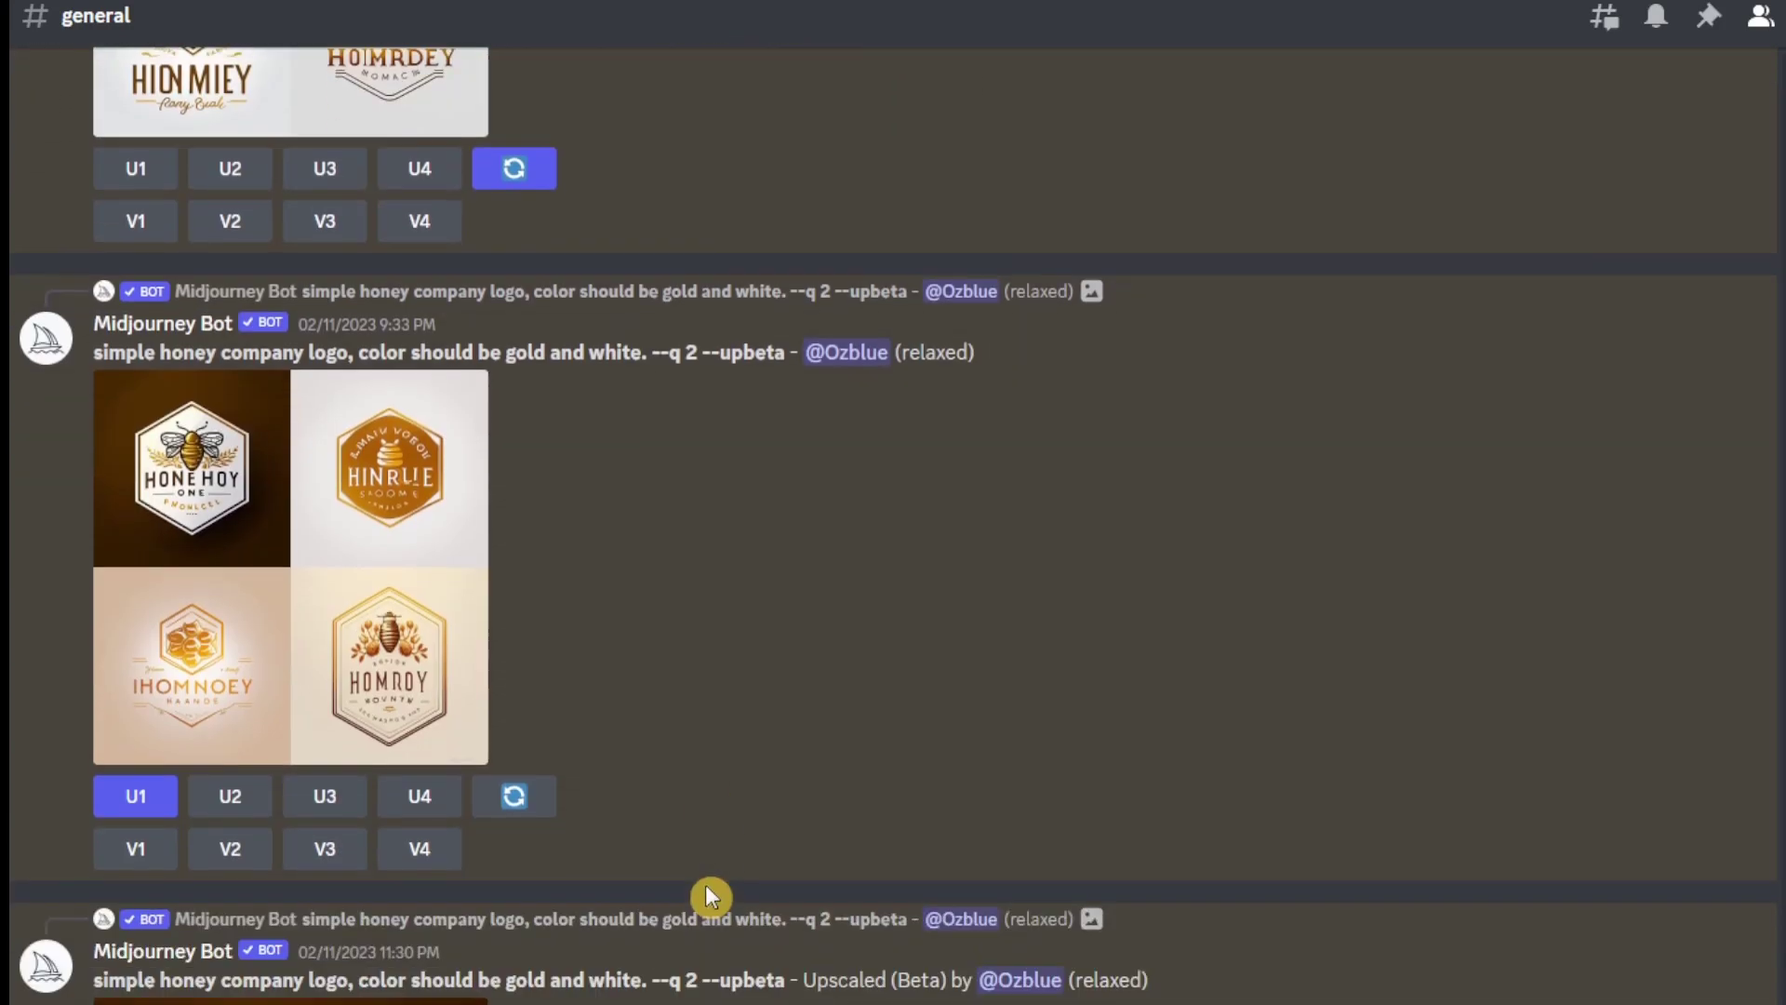
pyautogui.scroll(-3, 705, 893)
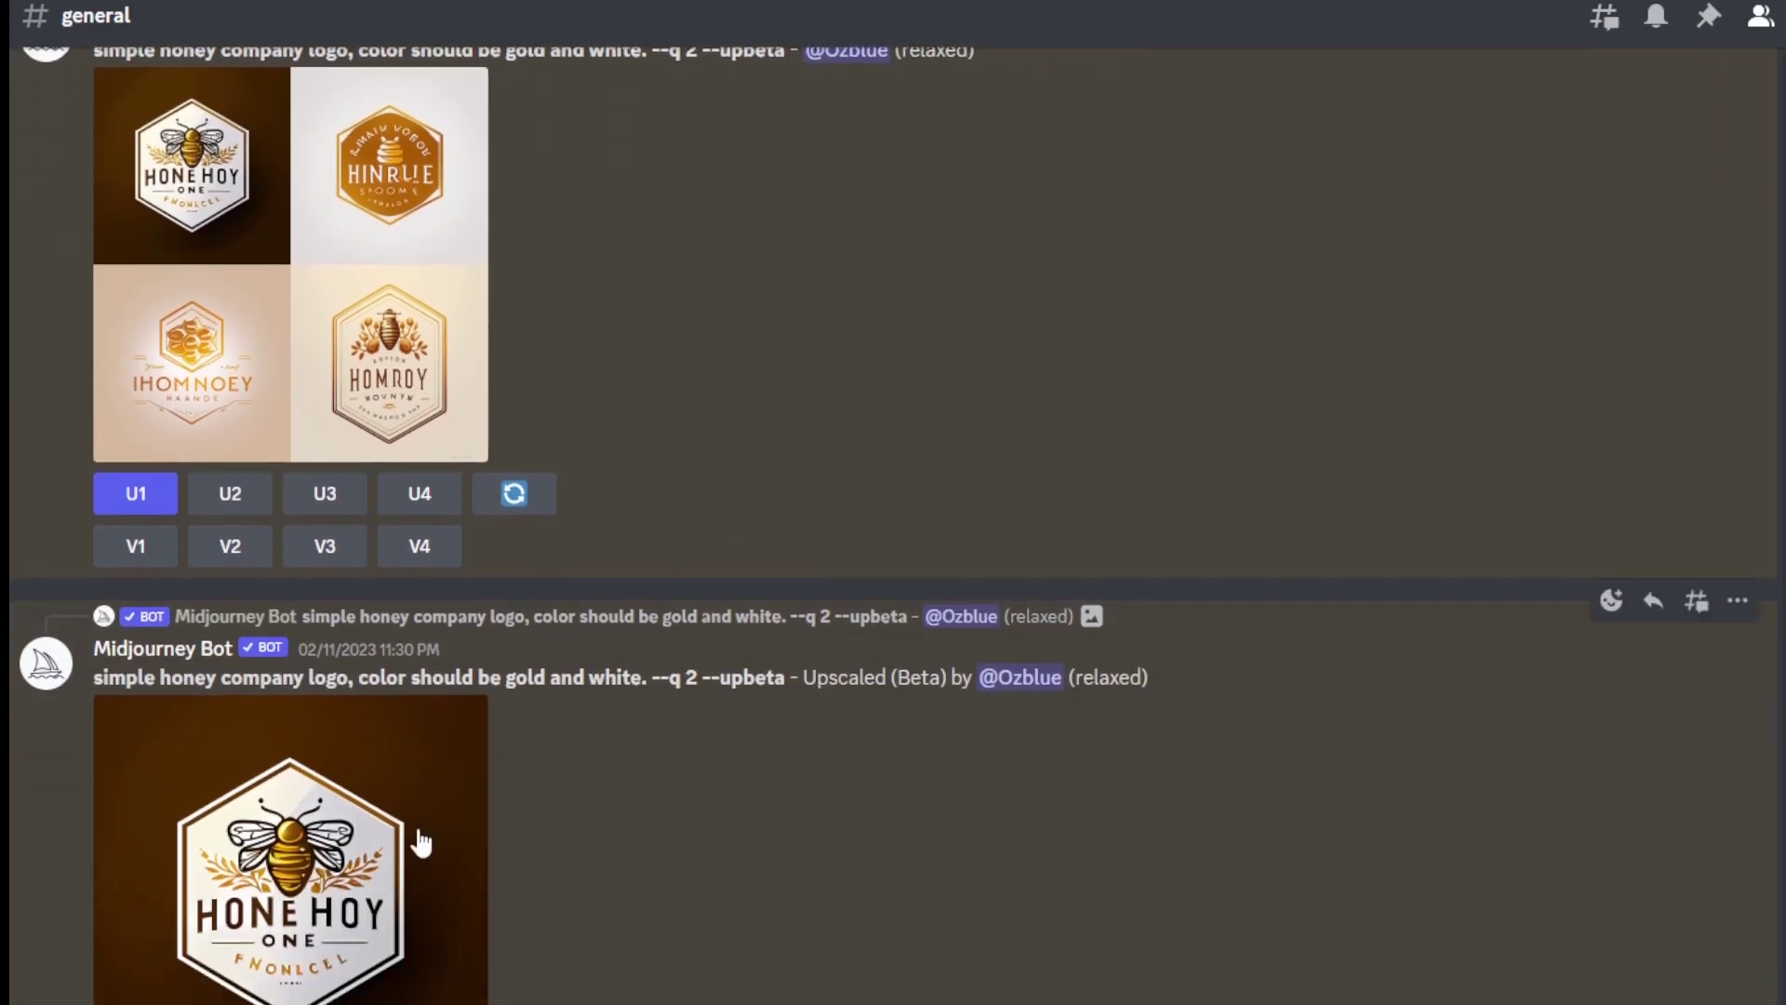
pyautogui.click(846, 851)
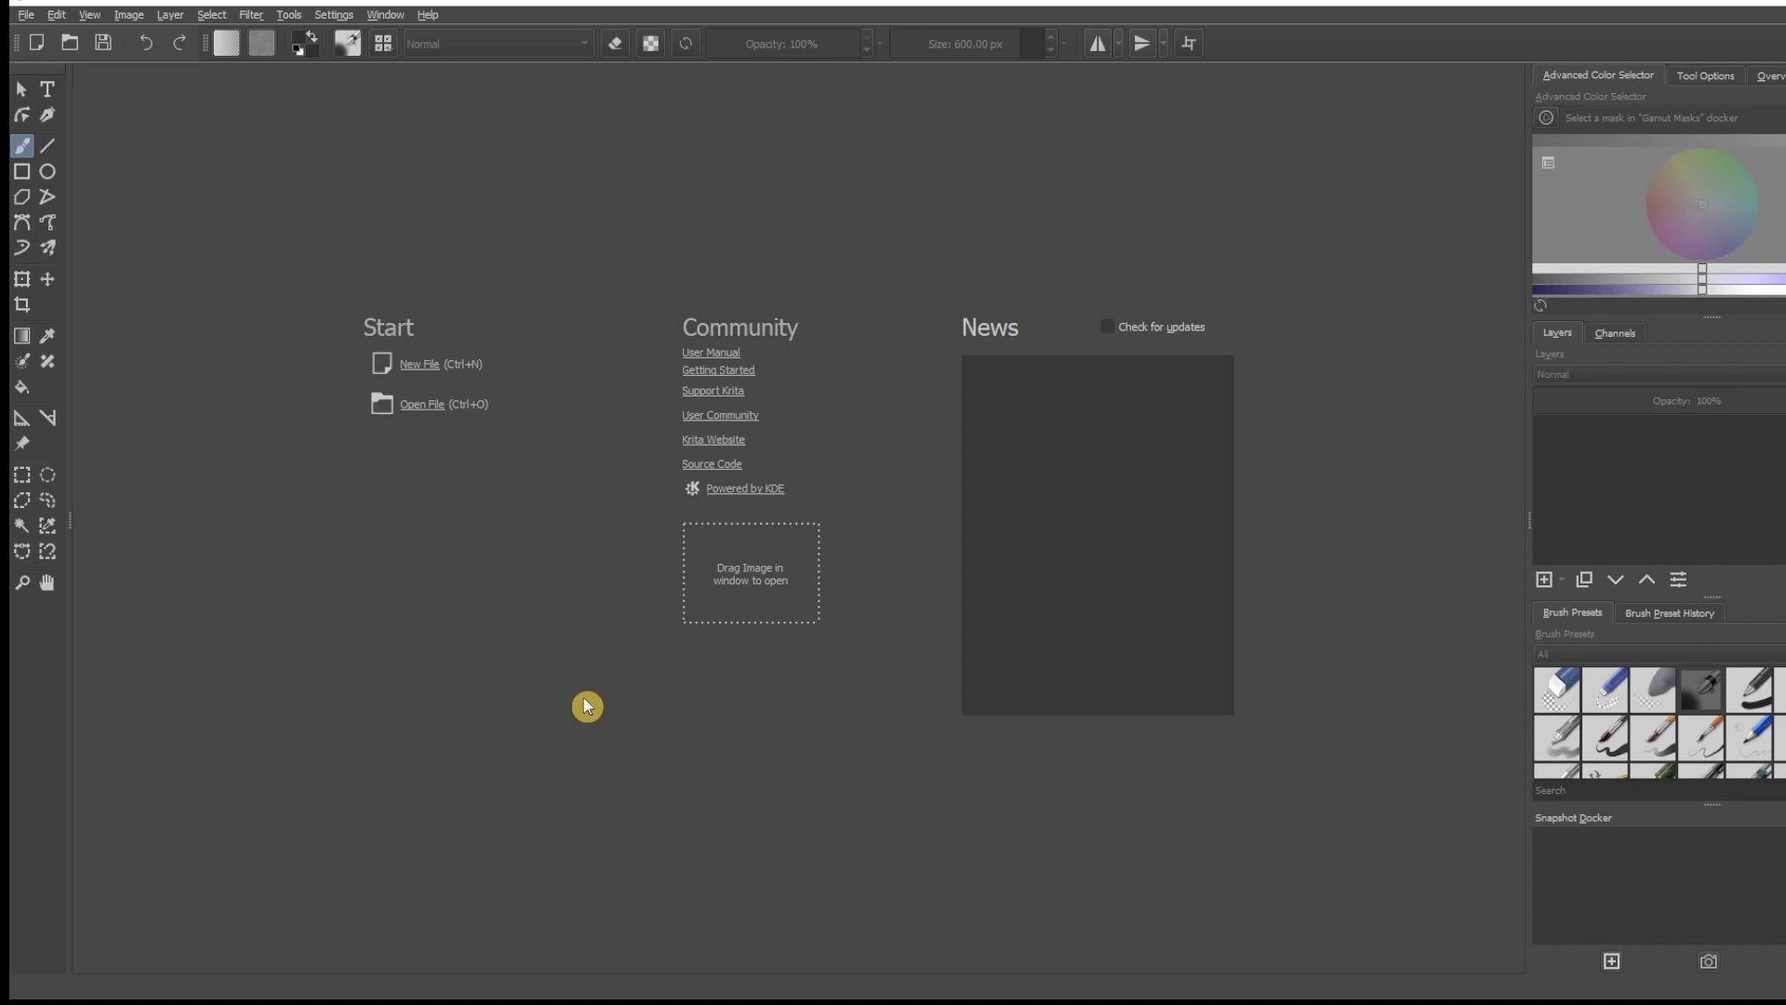
# - Open example.png, the bee hexagon honey logo, through File > Open
pyautogui.click(26, 15)
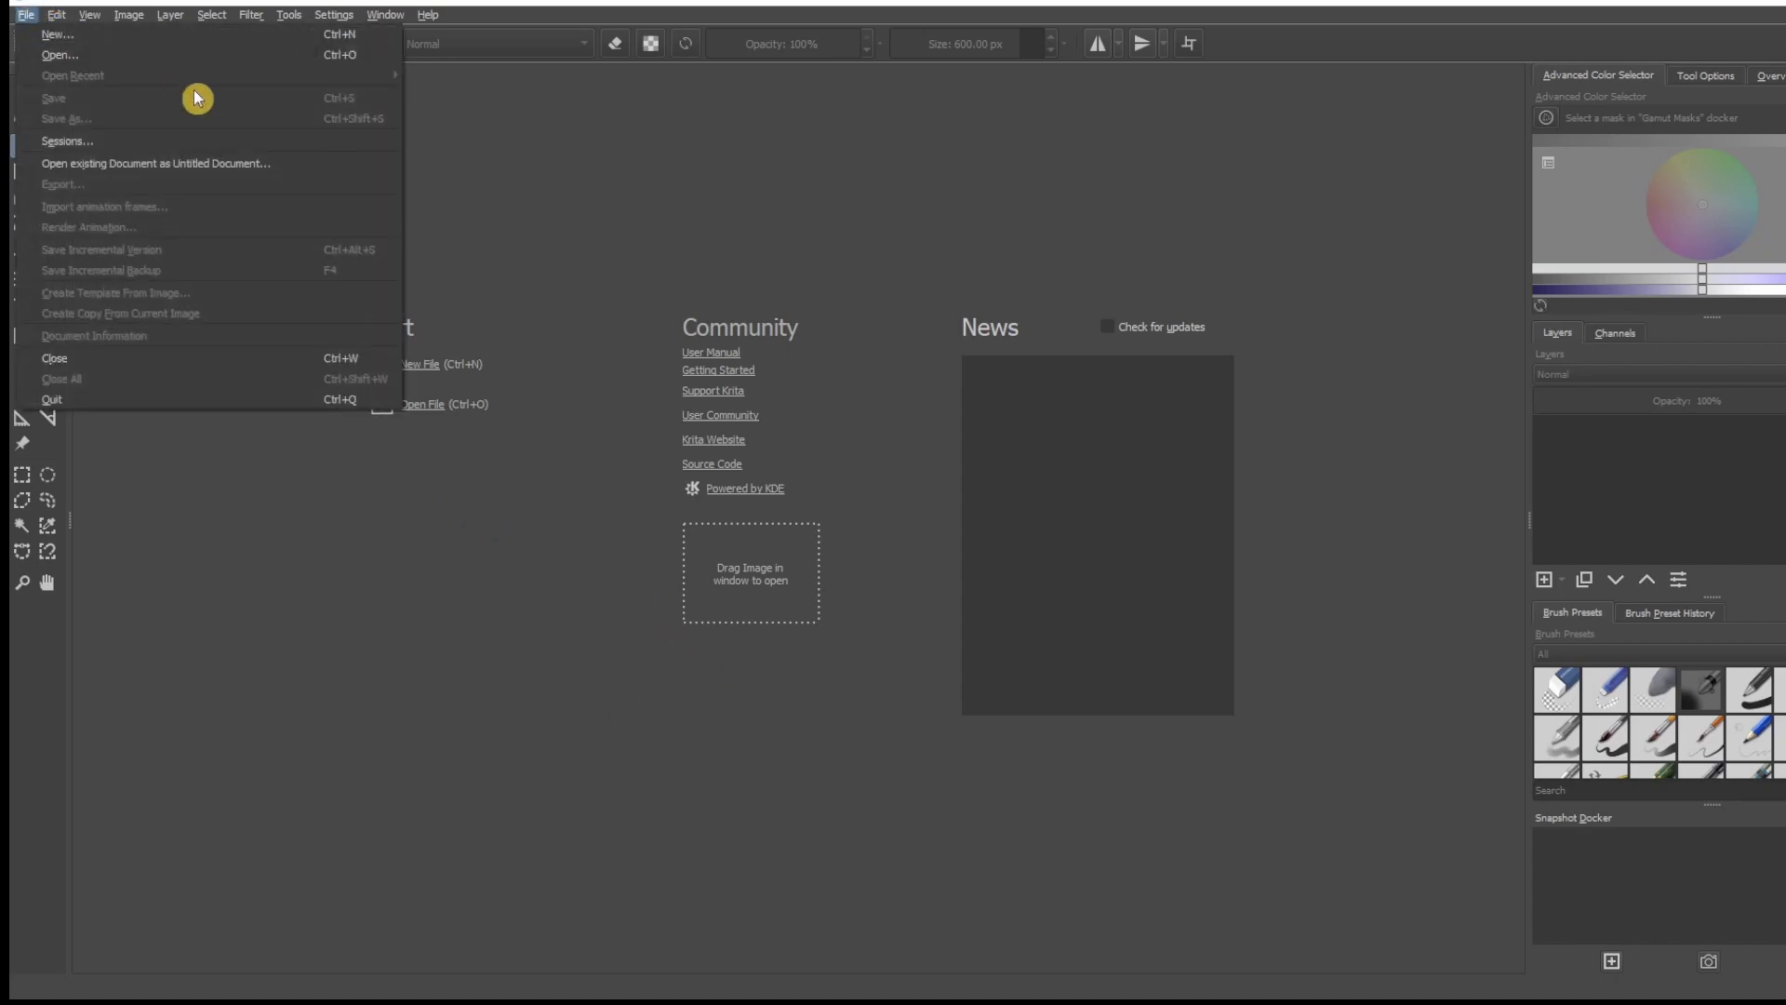
pyautogui.click(152, 58)
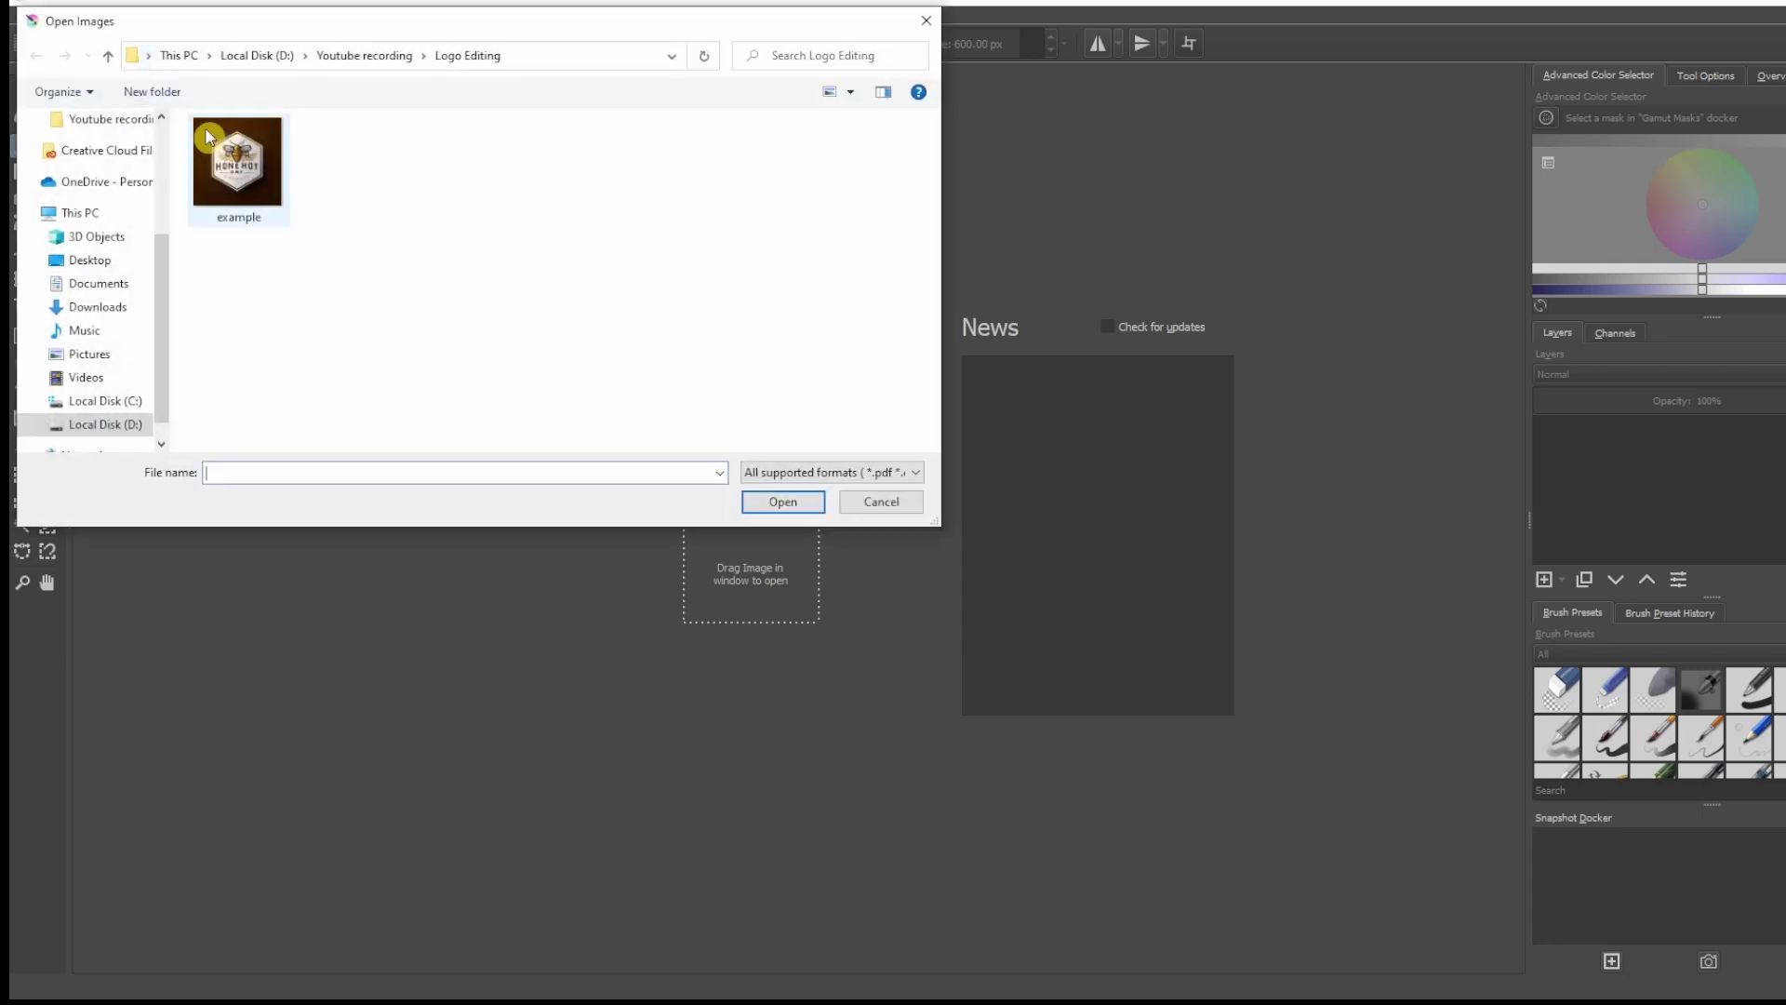
pyautogui.click(255, 192)
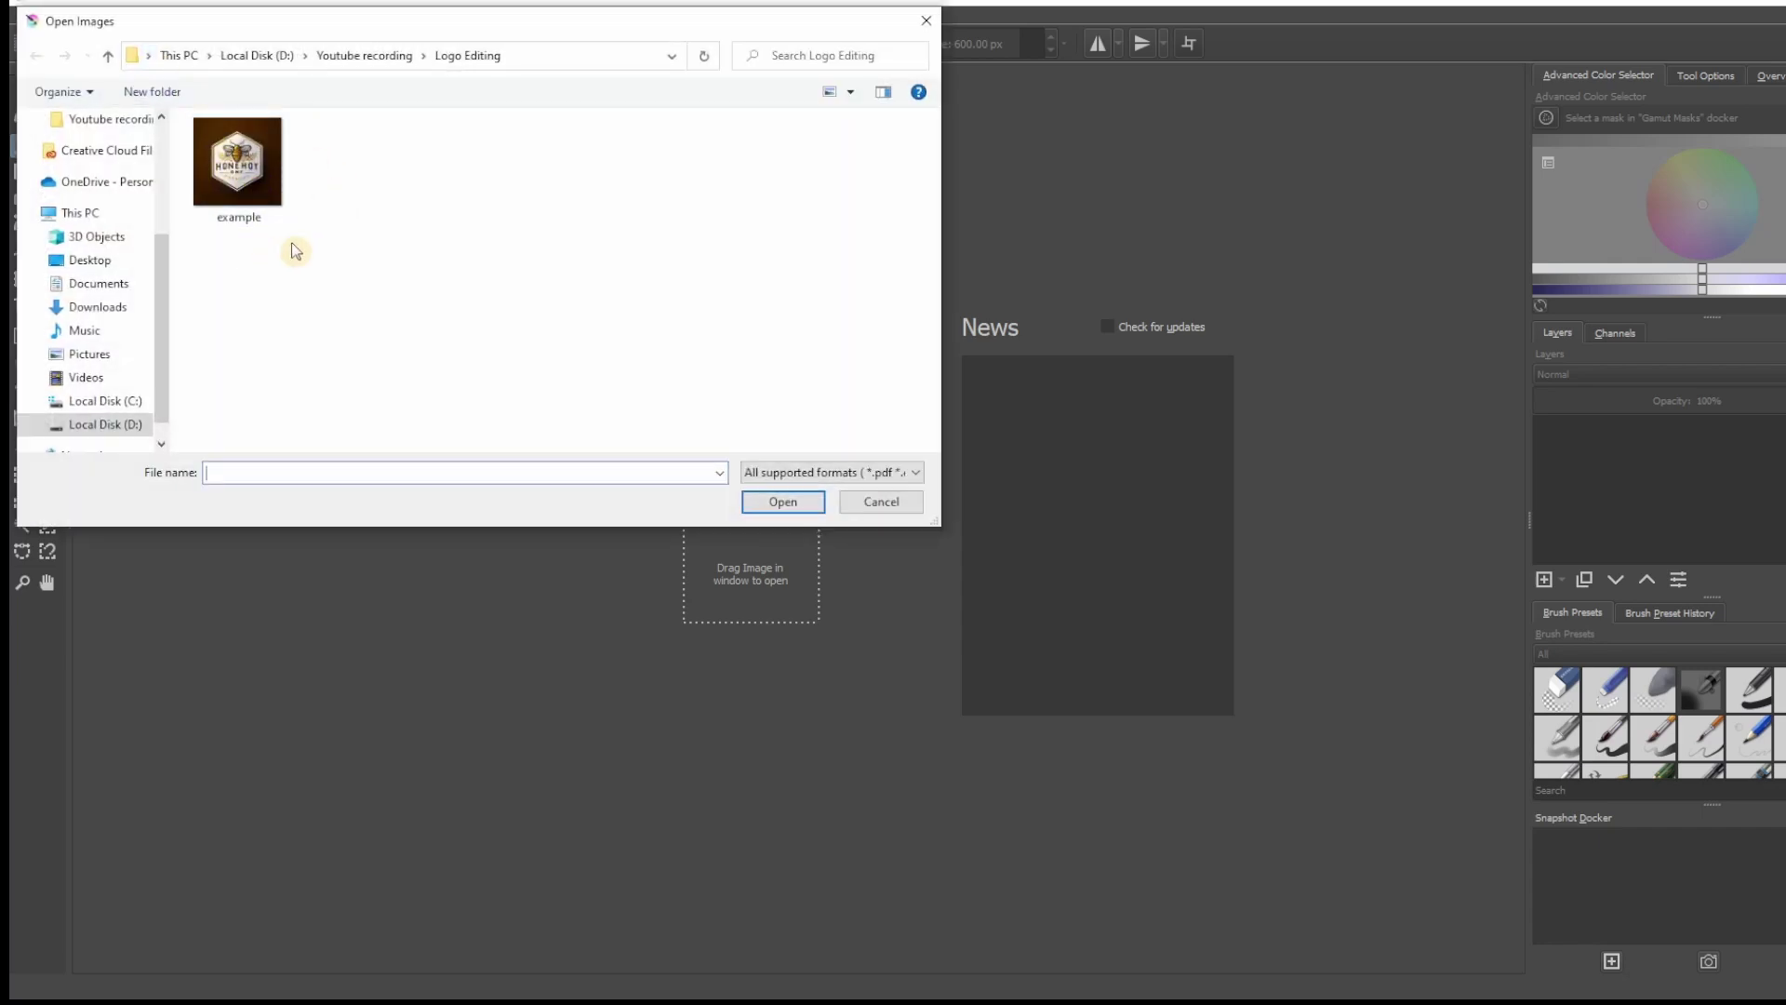
pyautogui.click(780, 503)
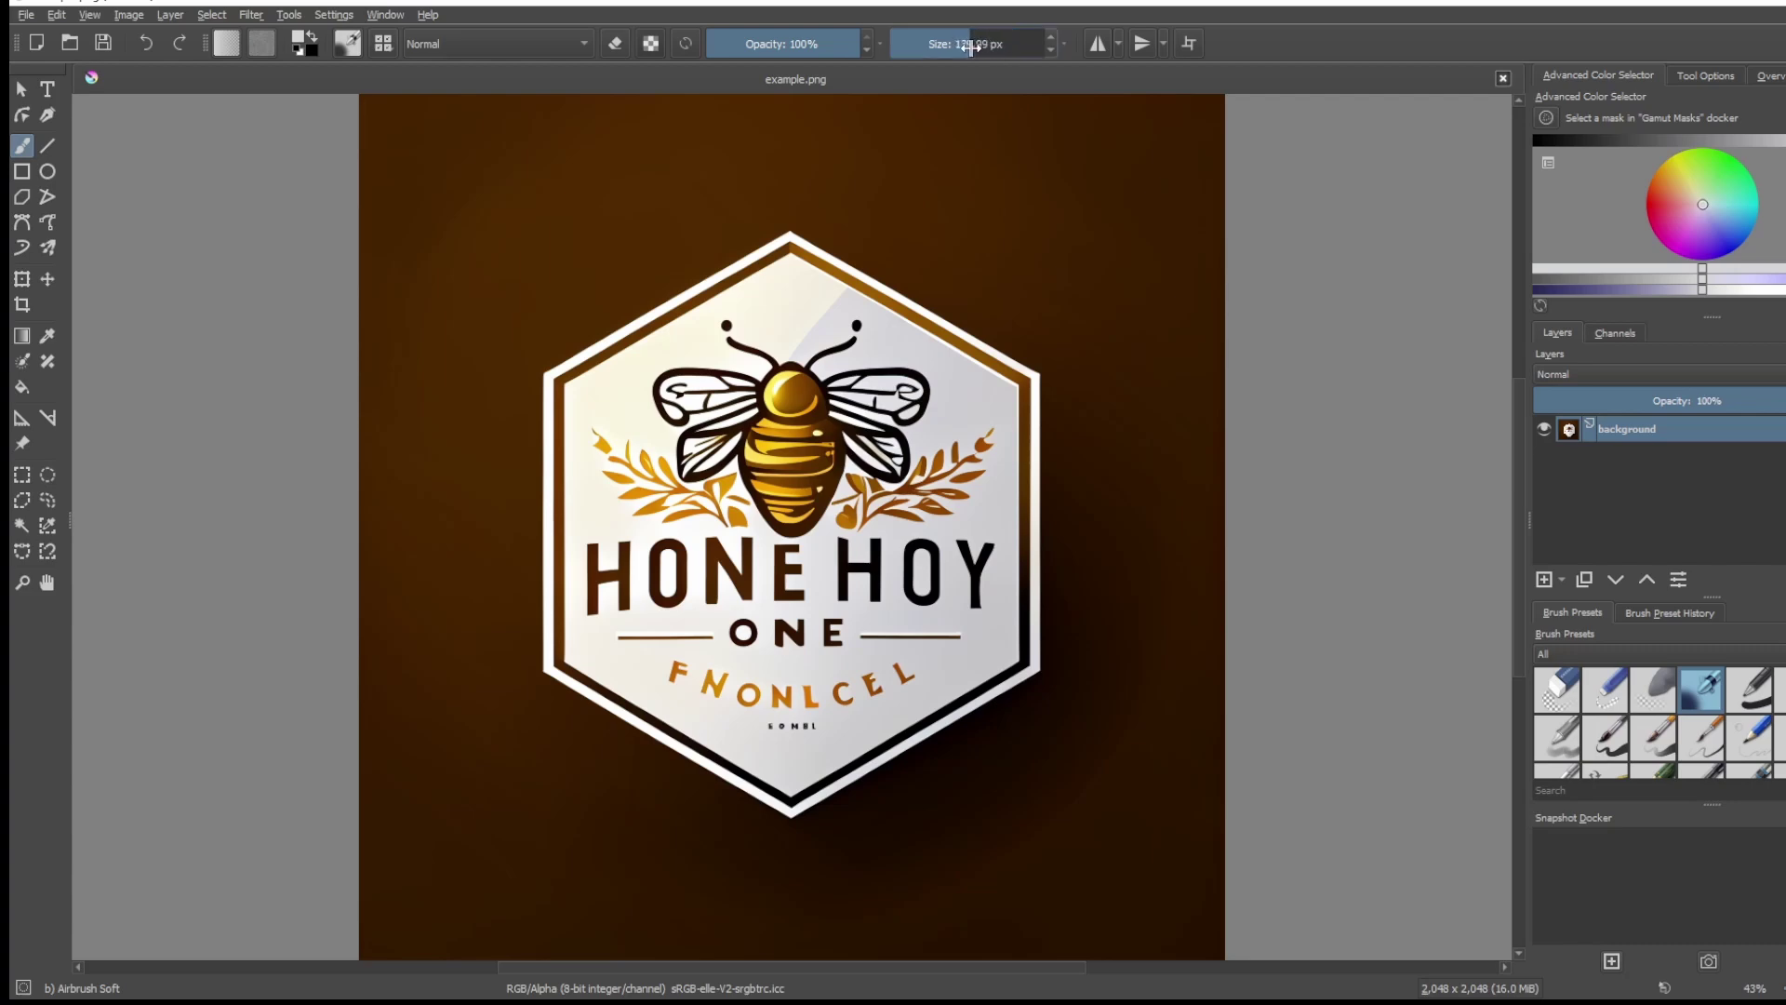
# - Shrink the Airbrush Soft brush to about 57 px with the toolbar Size slider
pyautogui.moveTo(971, 47); pyautogui.dragTo(946, 50)
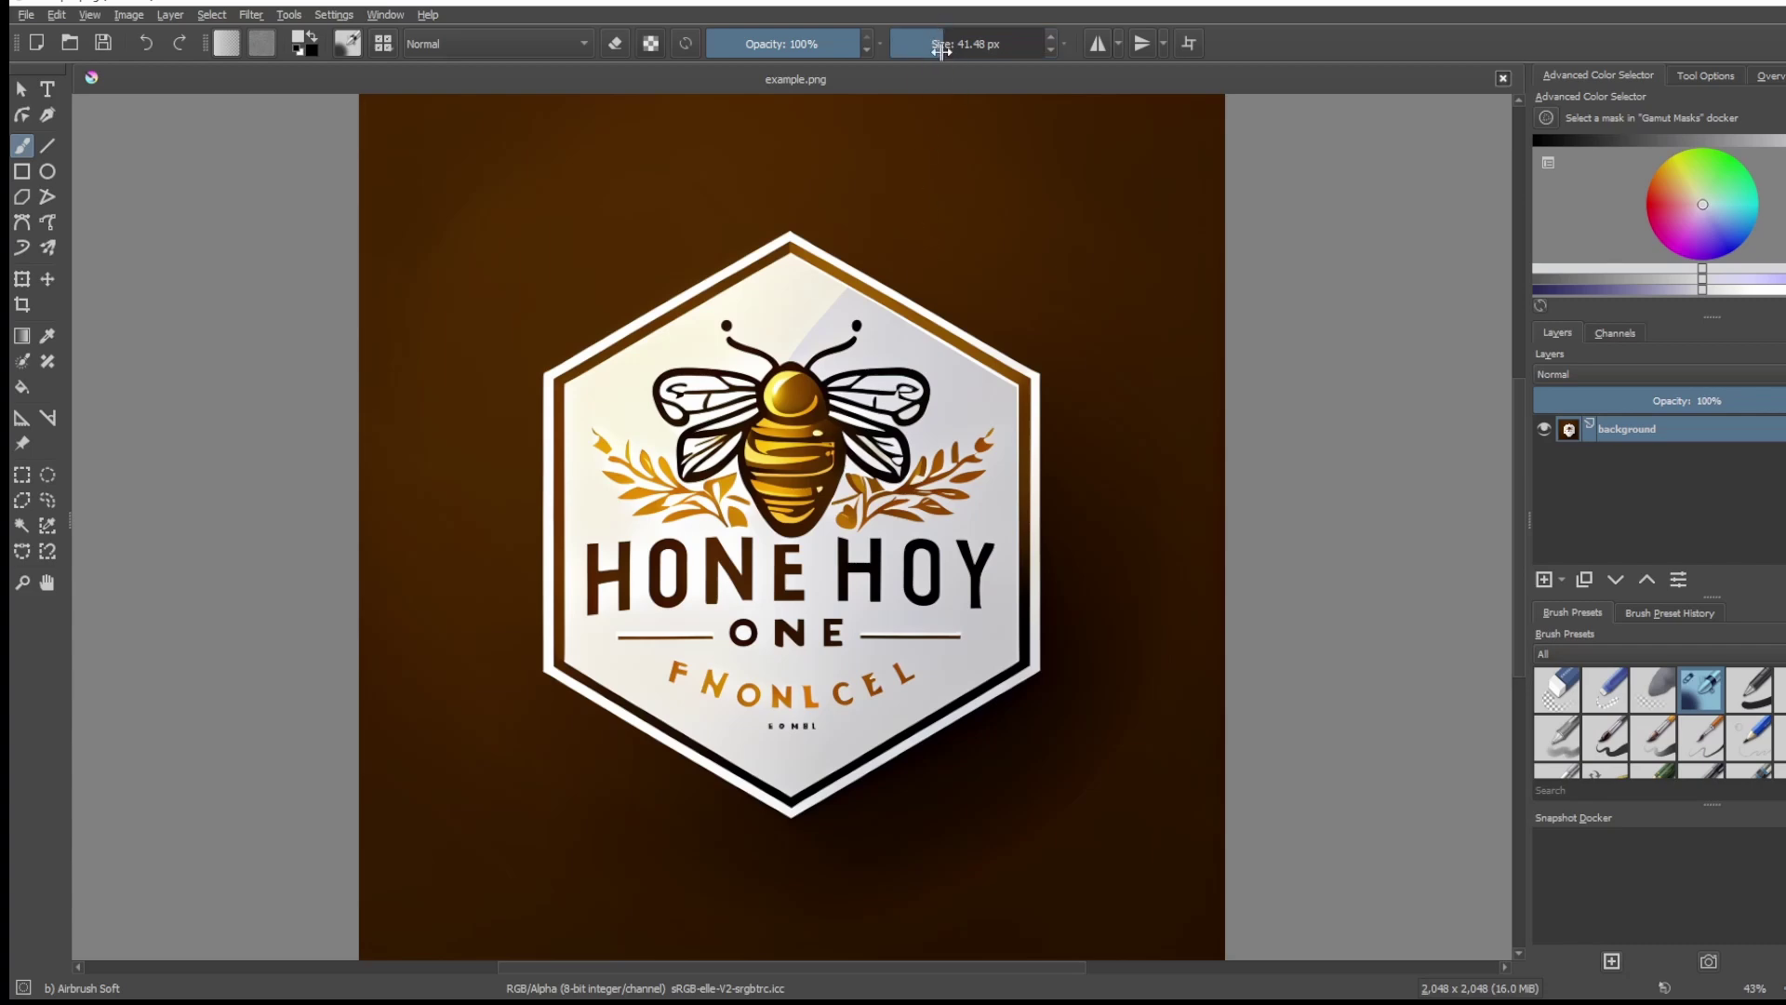
pyautogui.moveTo(946, 50); pyautogui.dragTo(943, 51)
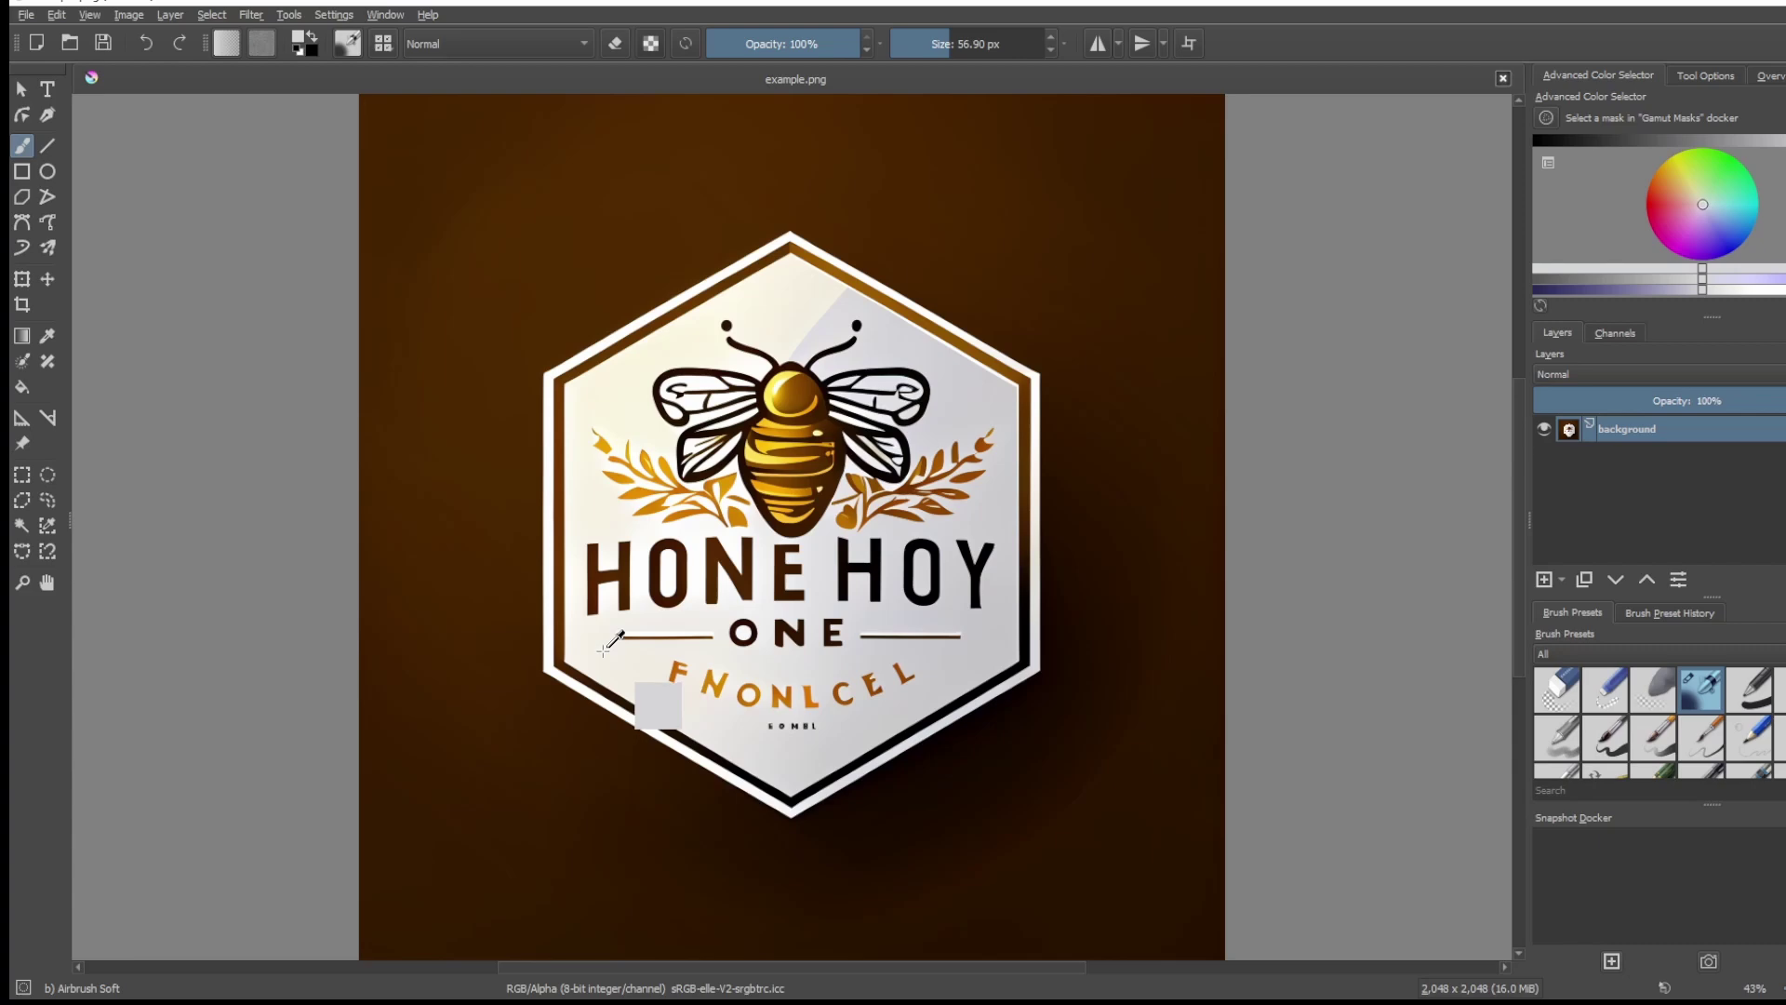
# - Airbrush light cream over the lettering and dark line beneath the bee
pyautogui.keyDown('ctrl'); pyautogui.click(604, 649); pyautogui.keyUp('ctrl')
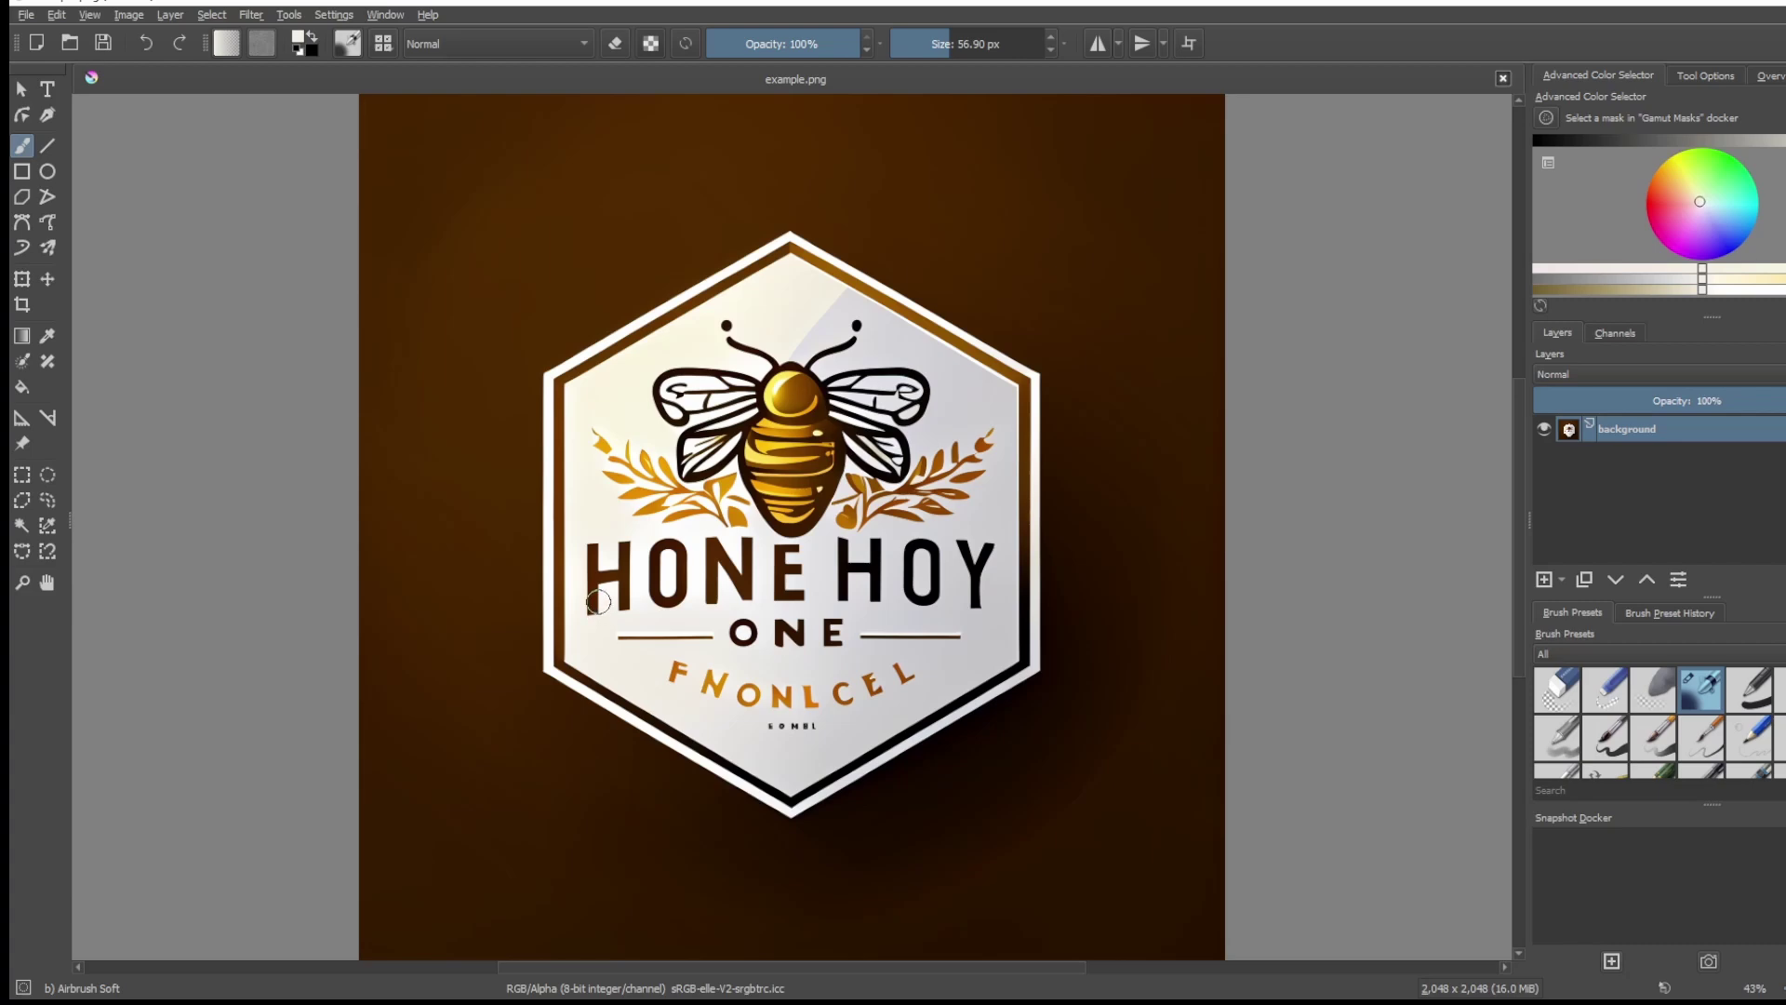
pyautogui.moveTo(598, 614)
pyautogui.mouseDown()
pyautogui.moveTo(598, 534)
pyautogui.moveTo(594, 616)
pyautogui.moveTo(584, 537)
pyautogui.moveTo(594, 609)
pyautogui.moveTo(622, 590)
pyautogui.moveTo(625, 547)
pyautogui.moveTo(631, 599)
pyautogui.moveTo(610, 593)
pyautogui.moveTo(673, 583)
pyautogui.moveTo(652, 554)
pyautogui.moveTo(679, 553)
pyautogui.moveTo(656, 550)
pyautogui.moveTo(693, 599)
pyautogui.moveTo(623, 584)
pyautogui.moveTo(664, 579)
pyautogui.moveTo(674, 597)
pyautogui.moveTo(658, 629)
pyautogui.moveTo(623, 625)
pyautogui.moveTo(680, 688)
pyautogui.moveTo(618, 634)
pyautogui.moveTo(821, 724)
pyautogui.moveTo(776, 710)
pyautogui.moveTo(843, 702)
pyautogui.moveTo(825, 711)
pyautogui.moveTo(777, 719)
pyautogui.moveTo(888, 654)
pyautogui.moveTo(747, 672)
pyautogui.moveTo(823, 650)
pyautogui.moveTo(791, 650)
pyautogui.moveTo(815, 629)
pyautogui.moveTo(739, 615)
pyautogui.moveTo(772, 646)
pyautogui.moveTo(689, 642)
pyautogui.mouseUp()
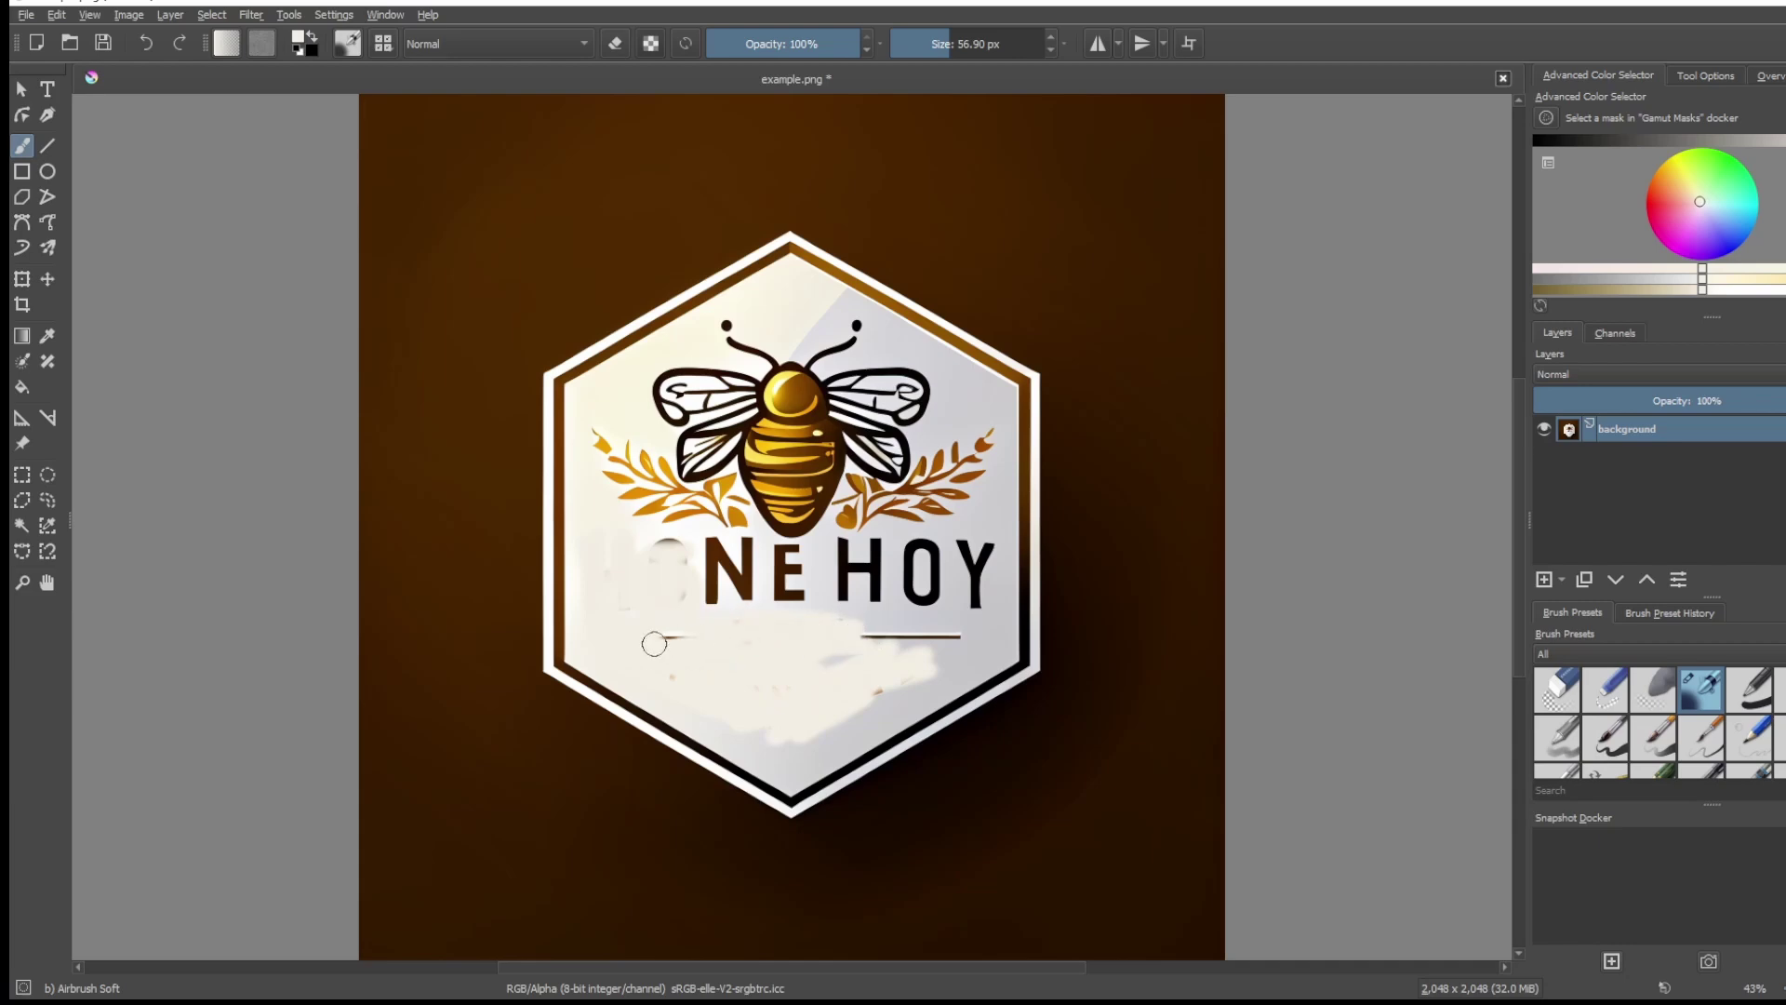
pyautogui.moveTo(785, 655)
pyautogui.mouseDown()
pyautogui.moveTo(848, 691)
pyautogui.moveTo(934, 644)
pyautogui.moveTo(953, 655)
pyautogui.moveTo(896, 642)
pyautogui.moveTo(978, 595)
pyautogui.moveTo(976, 532)
pyautogui.moveTo(965, 547)
pyautogui.moveTo(984, 543)
pyautogui.moveTo(728, 572)
pyautogui.moveTo(634, 545)
pyautogui.moveTo(726, 554)
pyautogui.moveTo(744, 610)
pyautogui.mouseUp()
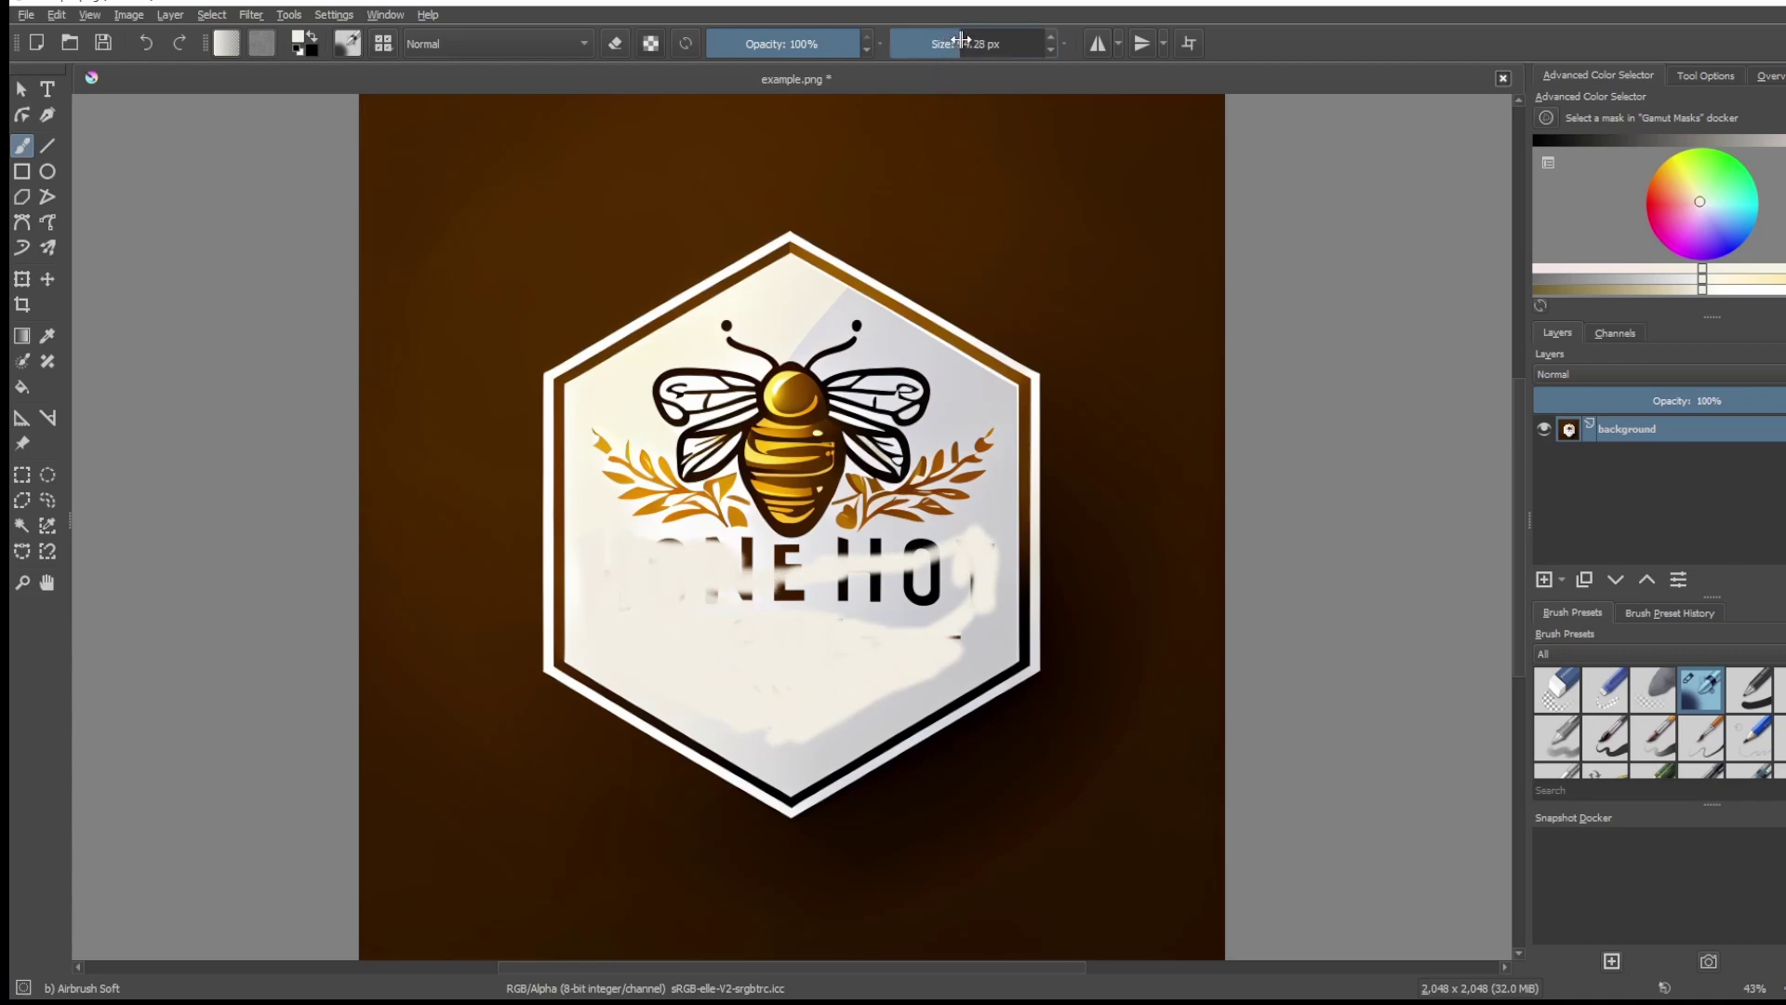
pyautogui.moveTo(806, 559)
pyautogui.mouseDown()
pyautogui.moveTo(710, 590)
pyautogui.moveTo(969, 573)
pyautogui.moveTo(791, 595)
pyautogui.mouseUp()
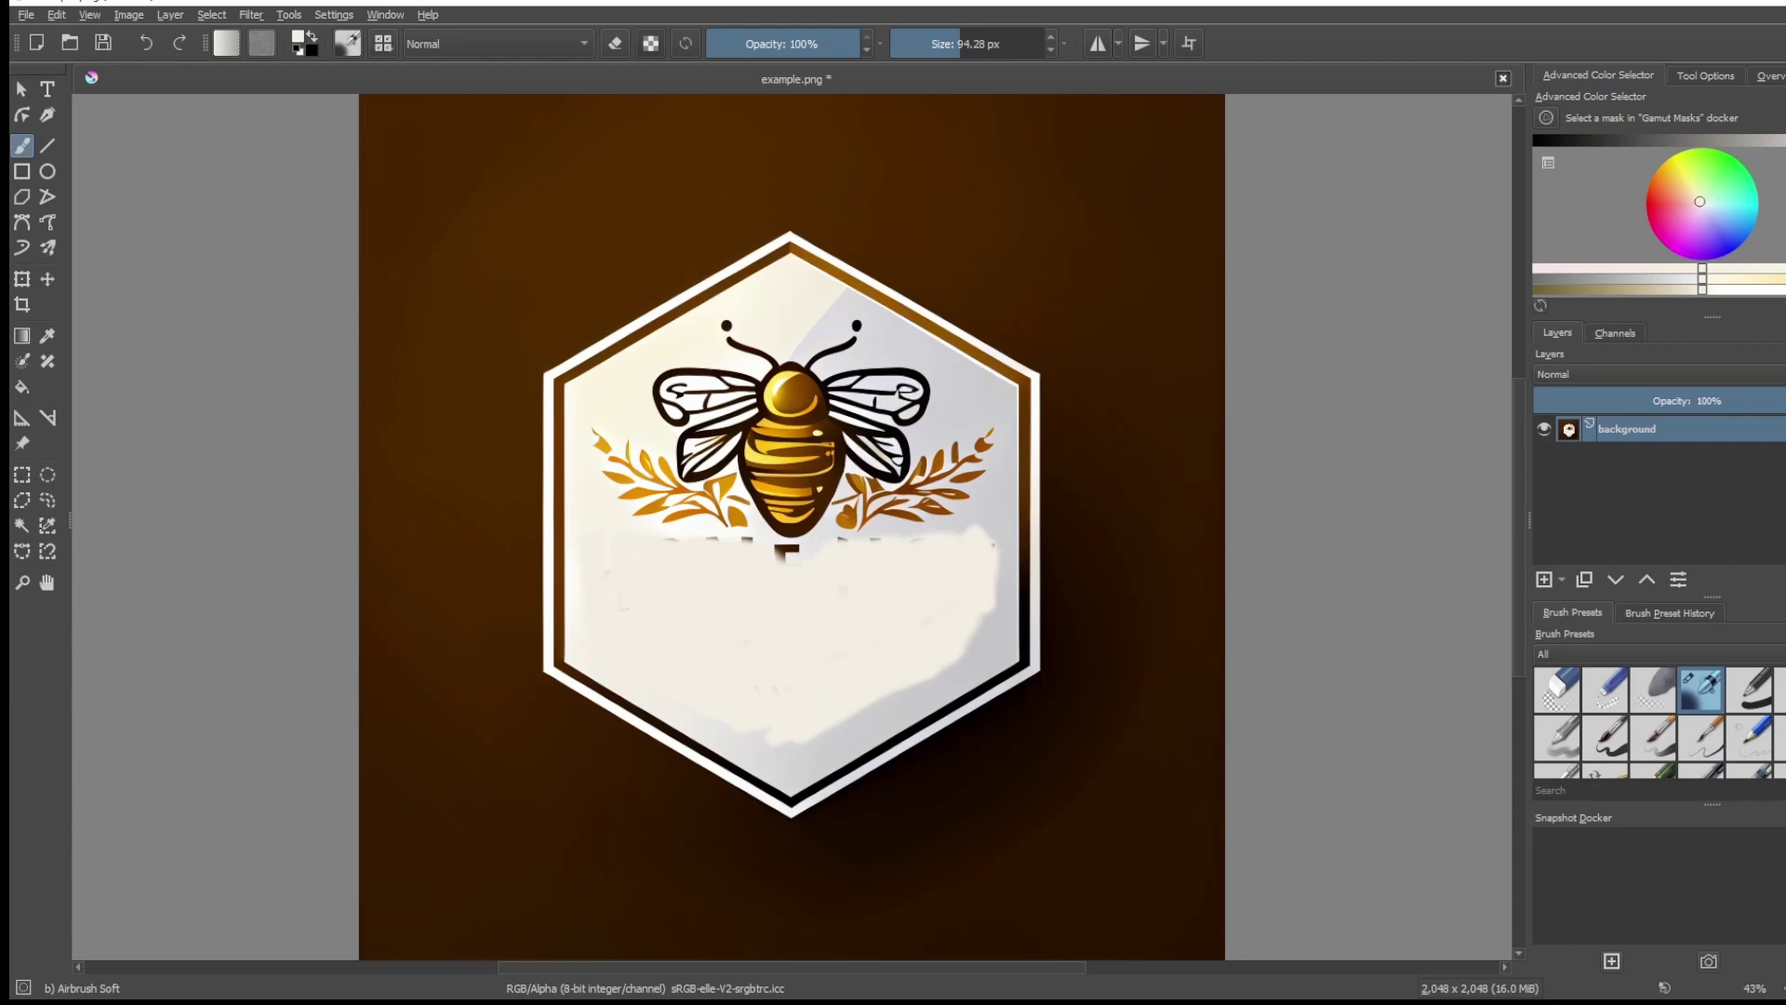
# - Zoom in to 100% and paint out the remaining dark marks in cream
pyautogui.press('+')
pyautogui.press('+')
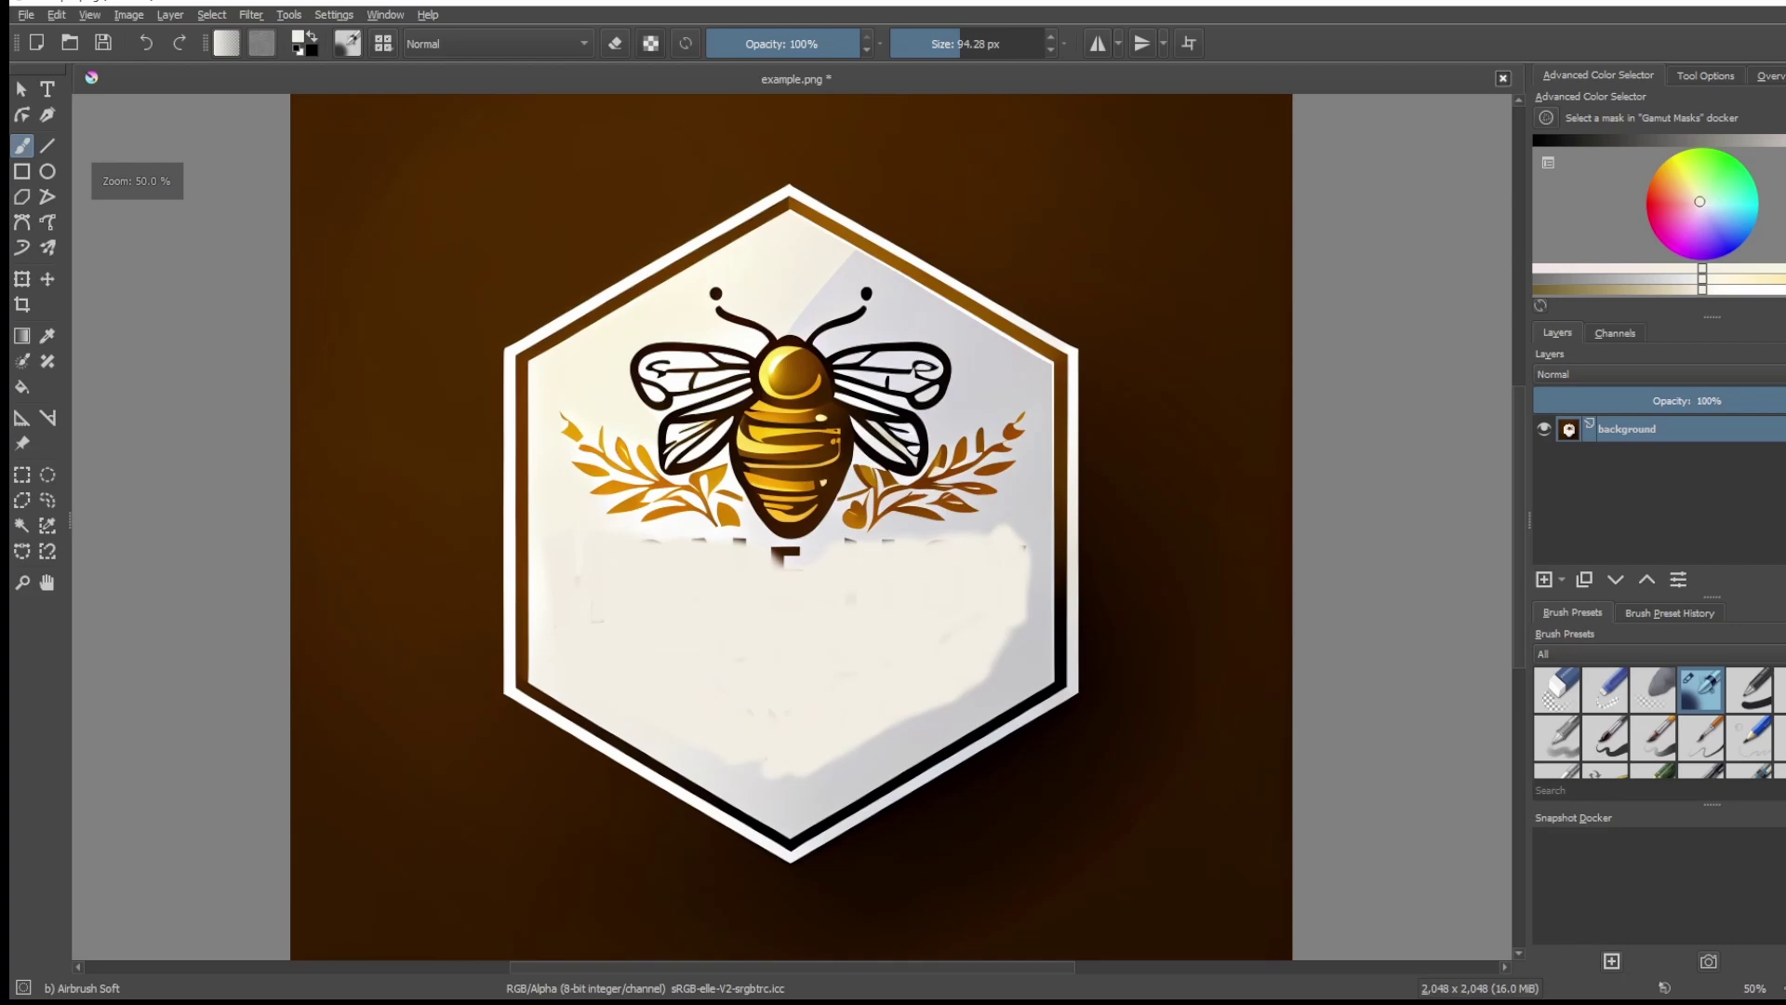
pyautogui.press('+')
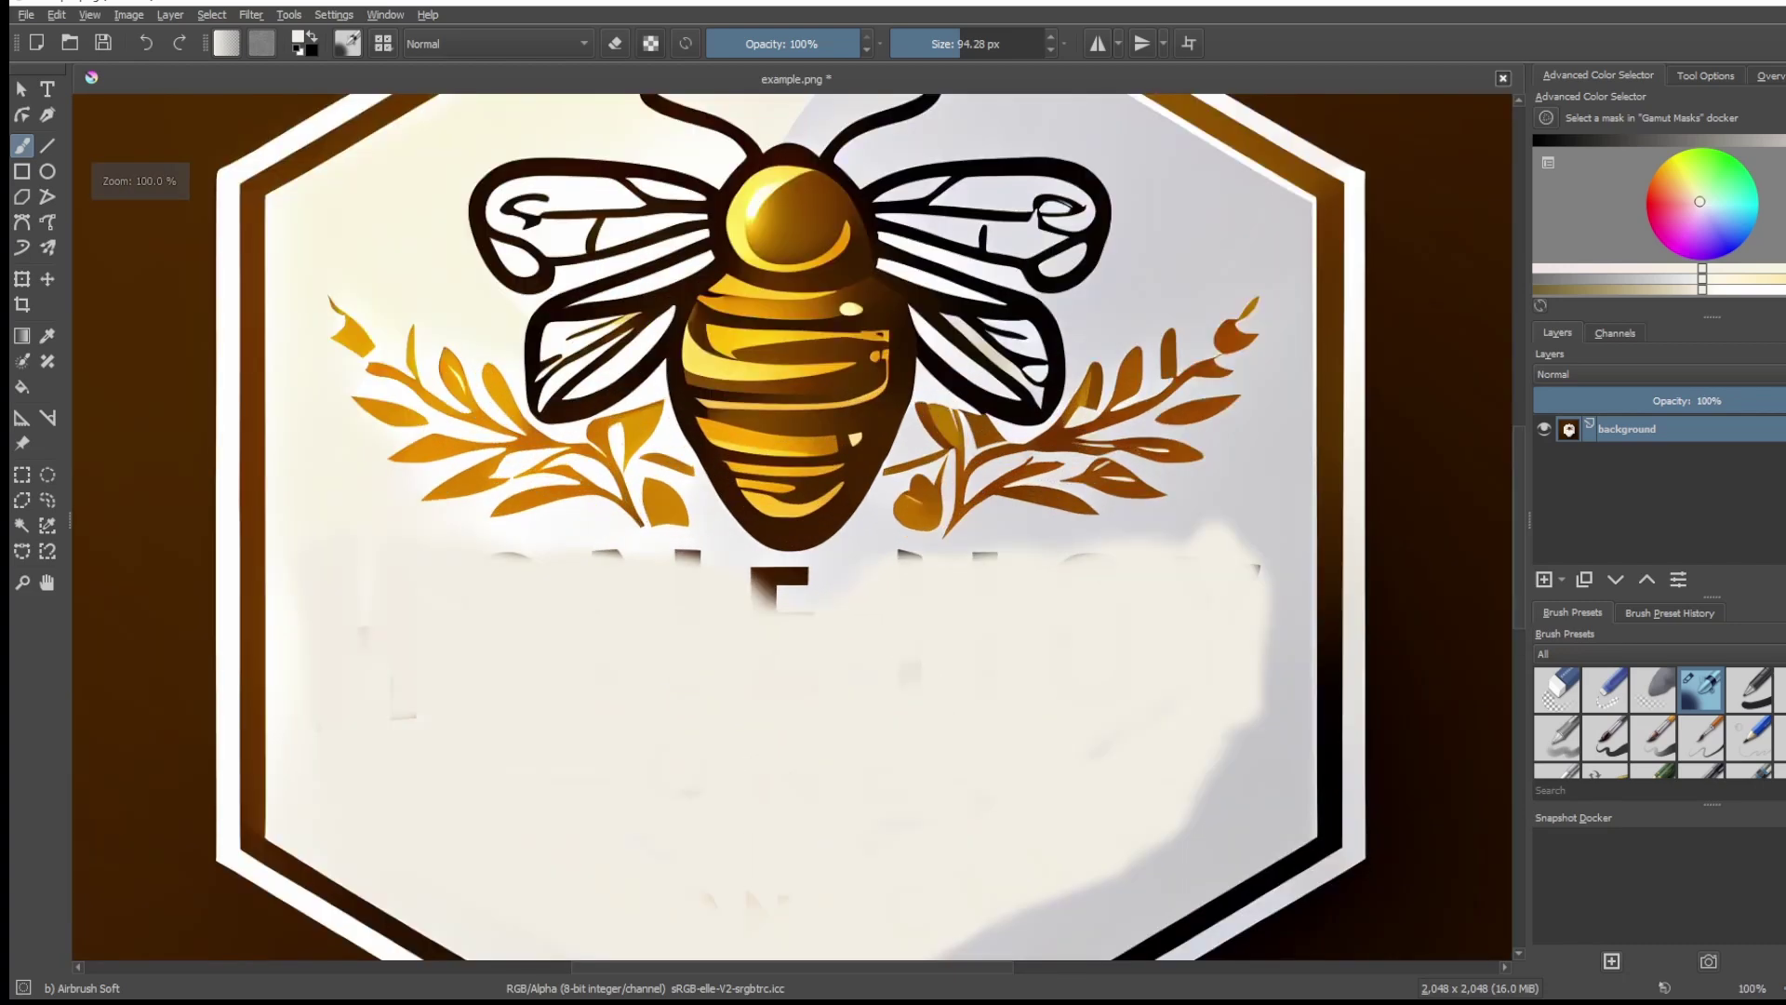
pyautogui.moveTo(1019, 593)
pyautogui.mouseDown()
pyautogui.moveTo(1096, 574)
pyautogui.moveTo(1173, 587)
pyautogui.moveTo(1208, 563)
pyautogui.moveTo(1224, 586)
pyautogui.moveTo(1252, 545)
pyautogui.moveTo(1196, 609)
pyautogui.moveTo(870, 584)
pyautogui.moveTo(902, 583)
pyautogui.moveTo(838, 596)
pyautogui.moveTo(864, 661)
pyautogui.moveTo(750, 677)
pyautogui.moveTo(717, 610)
pyautogui.moveTo(749, 589)
pyautogui.moveTo(743, 612)
pyautogui.moveTo(684, 566)
pyautogui.moveTo(620, 584)
pyautogui.moveTo(549, 558)
pyautogui.moveTo(637, 583)
pyautogui.moveTo(477, 575)
pyautogui.moveTo(514, 566)
pyautogui.moveTo(303, 648)
pyautogui.moveTo(676, 887)
pyautogui.moveTo(772, 893)
pyautogui.moveTo(990, 845)
pyautogui.moveTo(961, 616)
pyautogui.moveTo(901, 583)
pyautogui.mouseUp()
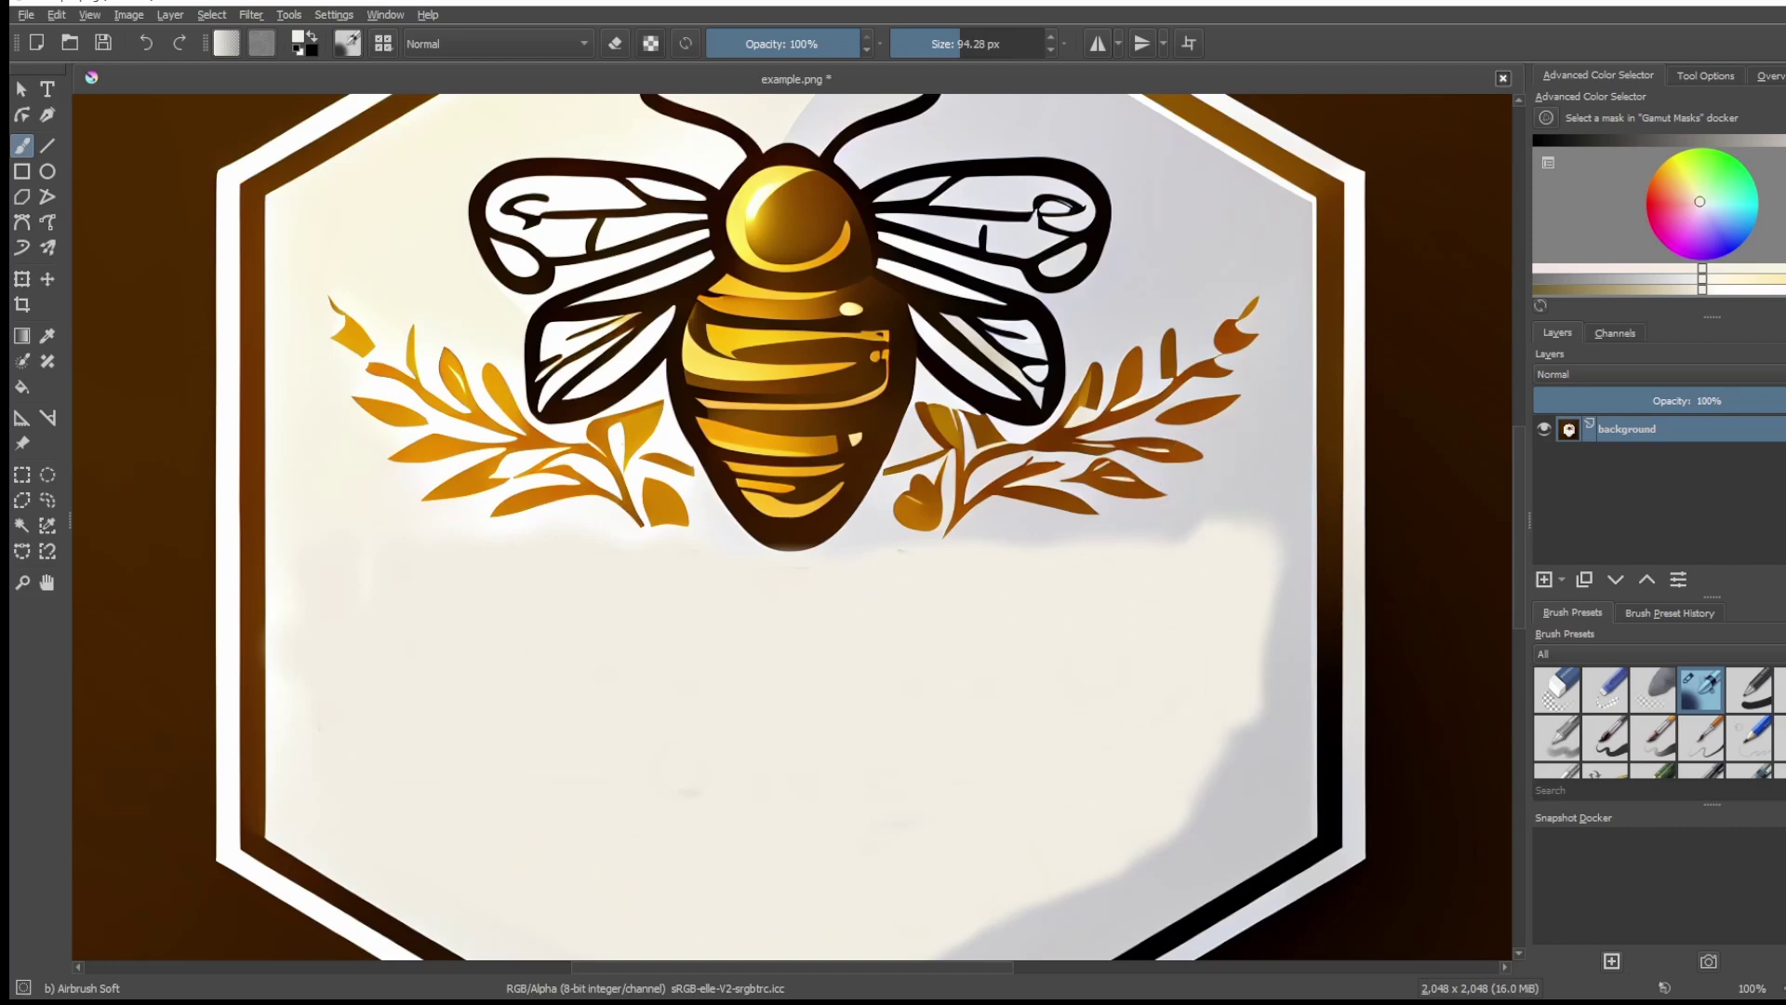
# - Airbrush pale bluish-grey shading across the blank lower panel of the hexagon
pyautogui.keyDown('ctrl'); pyautogui.click(1262, 453); pyautogui.keyUp('ctrl')
pyautogui.moveTo(1266, 554)
pyautogui.mouseDown()
pyautogui.moveTo(1108, 829)
pyautogui.moveTo(1164, 734)
pyautogui.moveTo(1185, 733)
pyautogui.moveTo(1017, 841)
pyautogui.moveTo(1085, 611)
pyautogui.moveTo(1197, 534)
pyautogui.mouseUp()
pyautogui.moveTo(1230, 692)
pyautogui.mouseDown()
pyautogui.moveTo(1086, 845)
pyautogui.moveTo(1044, 851)
pyautogui.moveTo(1038, 652)
pyautogui.moveTo(1065, 598)
pyautogui.moveTo(887, 580)
pyautogui.moveTo(1063, 598)
pyautogui.moveTo(971, 576)
pyautogui.moveTo(1078, 576)
pyautogui.moveTo(945, 794)
pyautogui.moveTo(962, 896)
pyautogui.moveTo(961, 855)
pyautogui.moveTo(923, 854)
pyautogui.moveTo(935, 676)
pyautogui.moveTo(719, 643)
pyautogui.moveTo(594, 679)
pyautogui.moveTo(473, 655)
pyautogui.moveTo(626, 708)
pyautogui.moveTo(810, 732)
pyautogui.moveTo(785, 921)
pyautogui.moveTo(866, 860)
pyautogui.moveTo(938, 869)
pyautogui.moveTo(867, 928)
pyautogui.moveTo(774, 933)
pyautogui.moveTo(717, 906)
pyautogui.moveTo(752, 941)
pyautogui.moveTo(769, 919)
pyautogui.moveTo(746, 866)
pyautogui.moveTo(776, 817)
pyautogui.moveTo(772, 779)
pyautogui.moveTo(913, 725)
pyautogui.moveTo(840, 740)
pyautogui.moveTo(796, 699)
pyautogui.moveTo(741, 712)
pyautogui.moveTo(837, 691)
pyautogui.moveTo(791, 676)
pyautogui.moveTo(889, 709)
pyautogui.moveTo(995, 694)
pyautogui.mouseUp()
pyautogui.scroll(-4, 782, 846)
pyautogui.scroll(3, 781, 836)
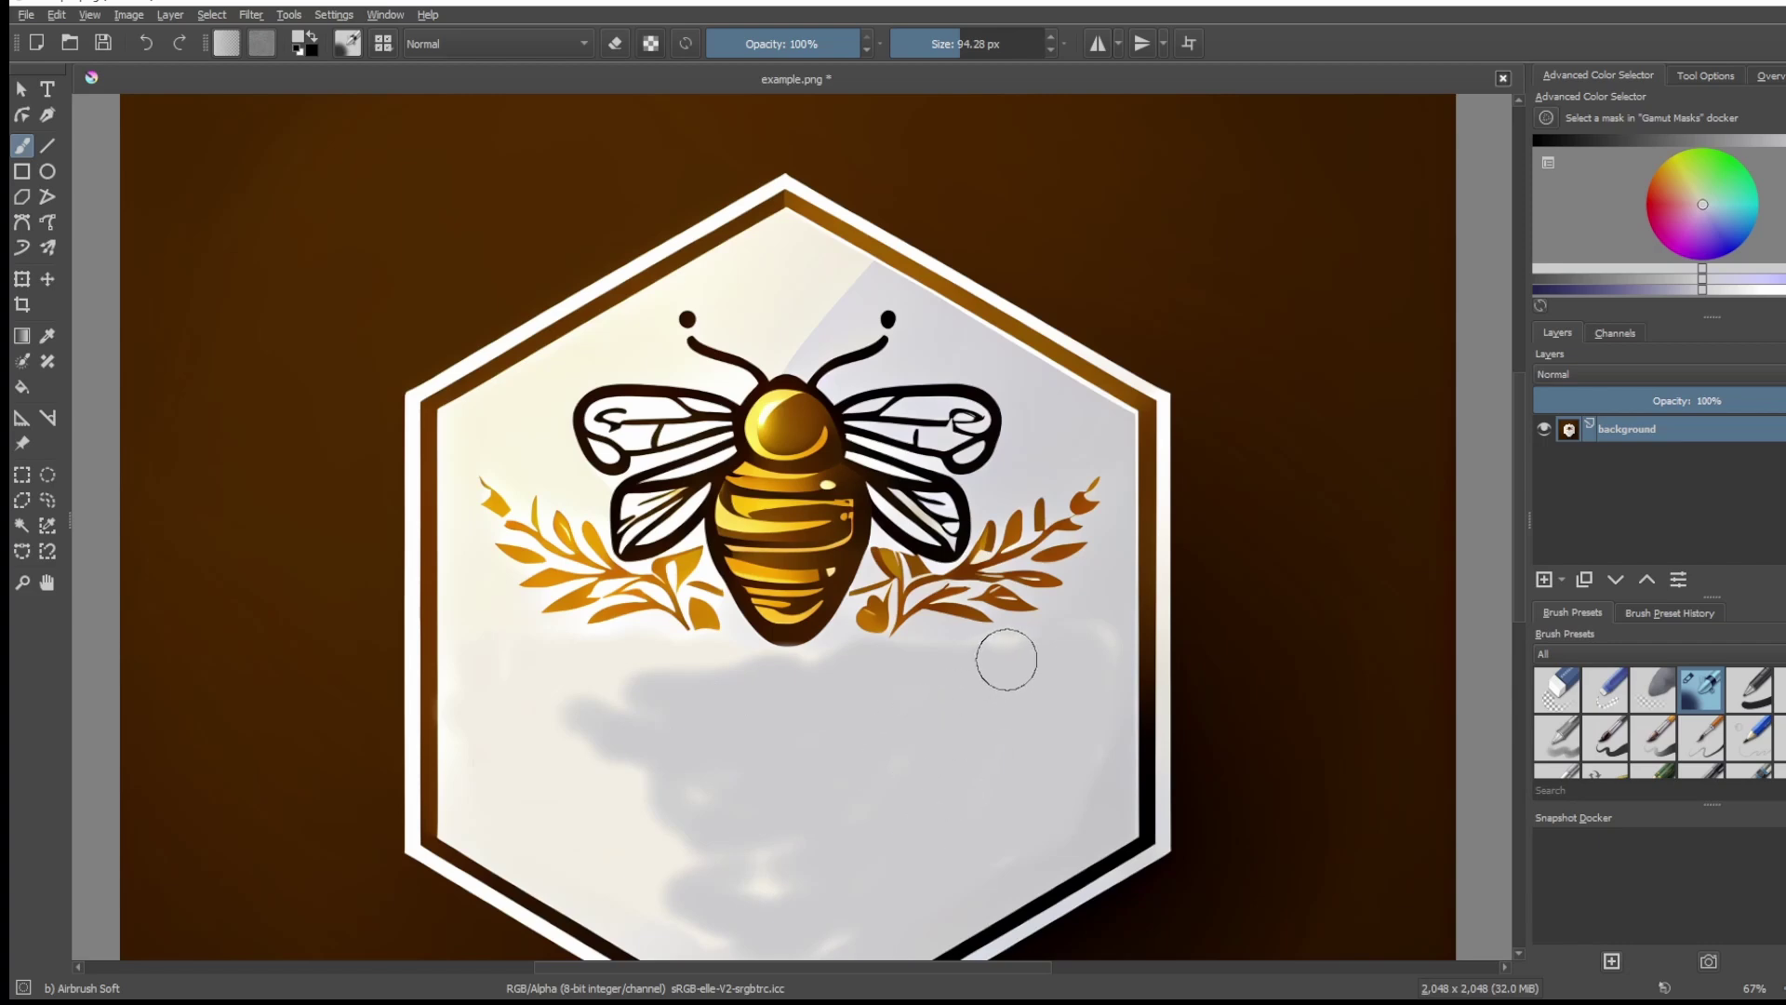
pyautogui.moveTo(901, 857)
pyautogui.mouseDown()
pyautogui.moveTo(697, 884)
pyautogui.moveTo(742, 862)
pyautogui.moveTo(797, 884)
pyautogui.moveTo(638, 826)
pyautogui.moveTo(627, 772)
pyautogui.moveTo(678, 776)
pyautogui.moveTo(650, 803)
pyautogui.moveTo(662, 850)
pyautogui.moveTo(738, 826)
pyautogui.mouseUp()
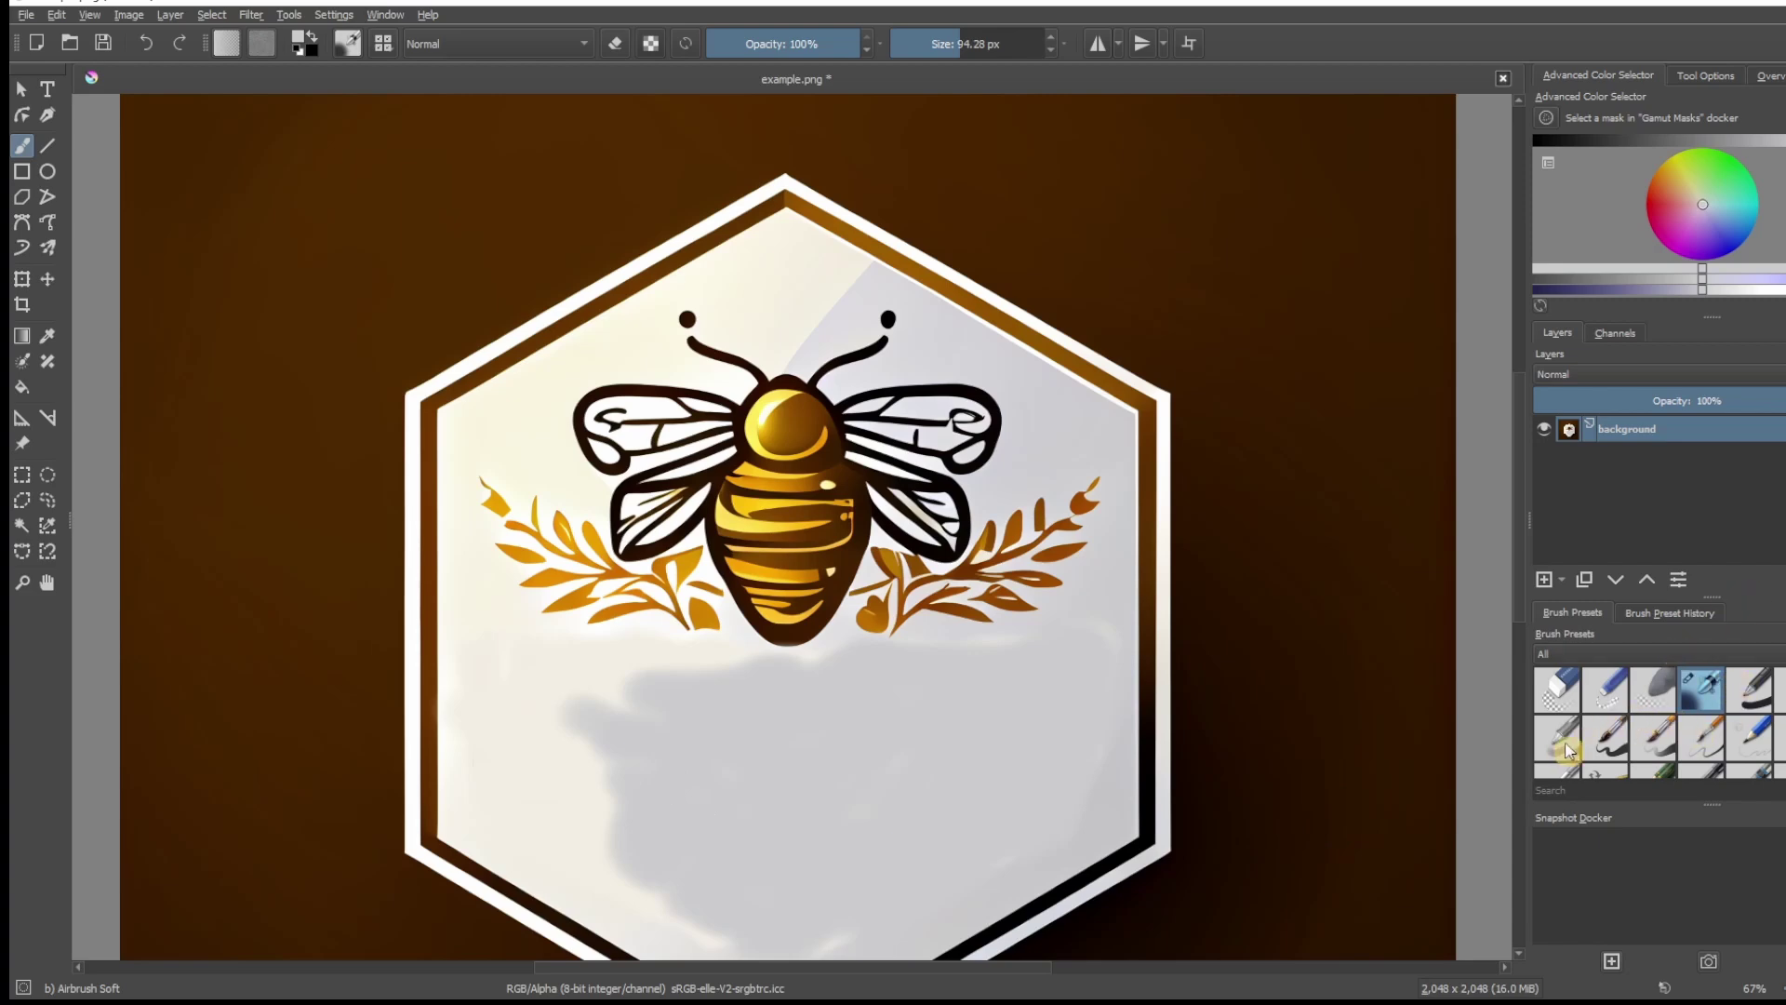
# - Smear the grey shading below the bee with the Blender Blur preset, then zoom out
pyautogui.moveTo(1563, 745)
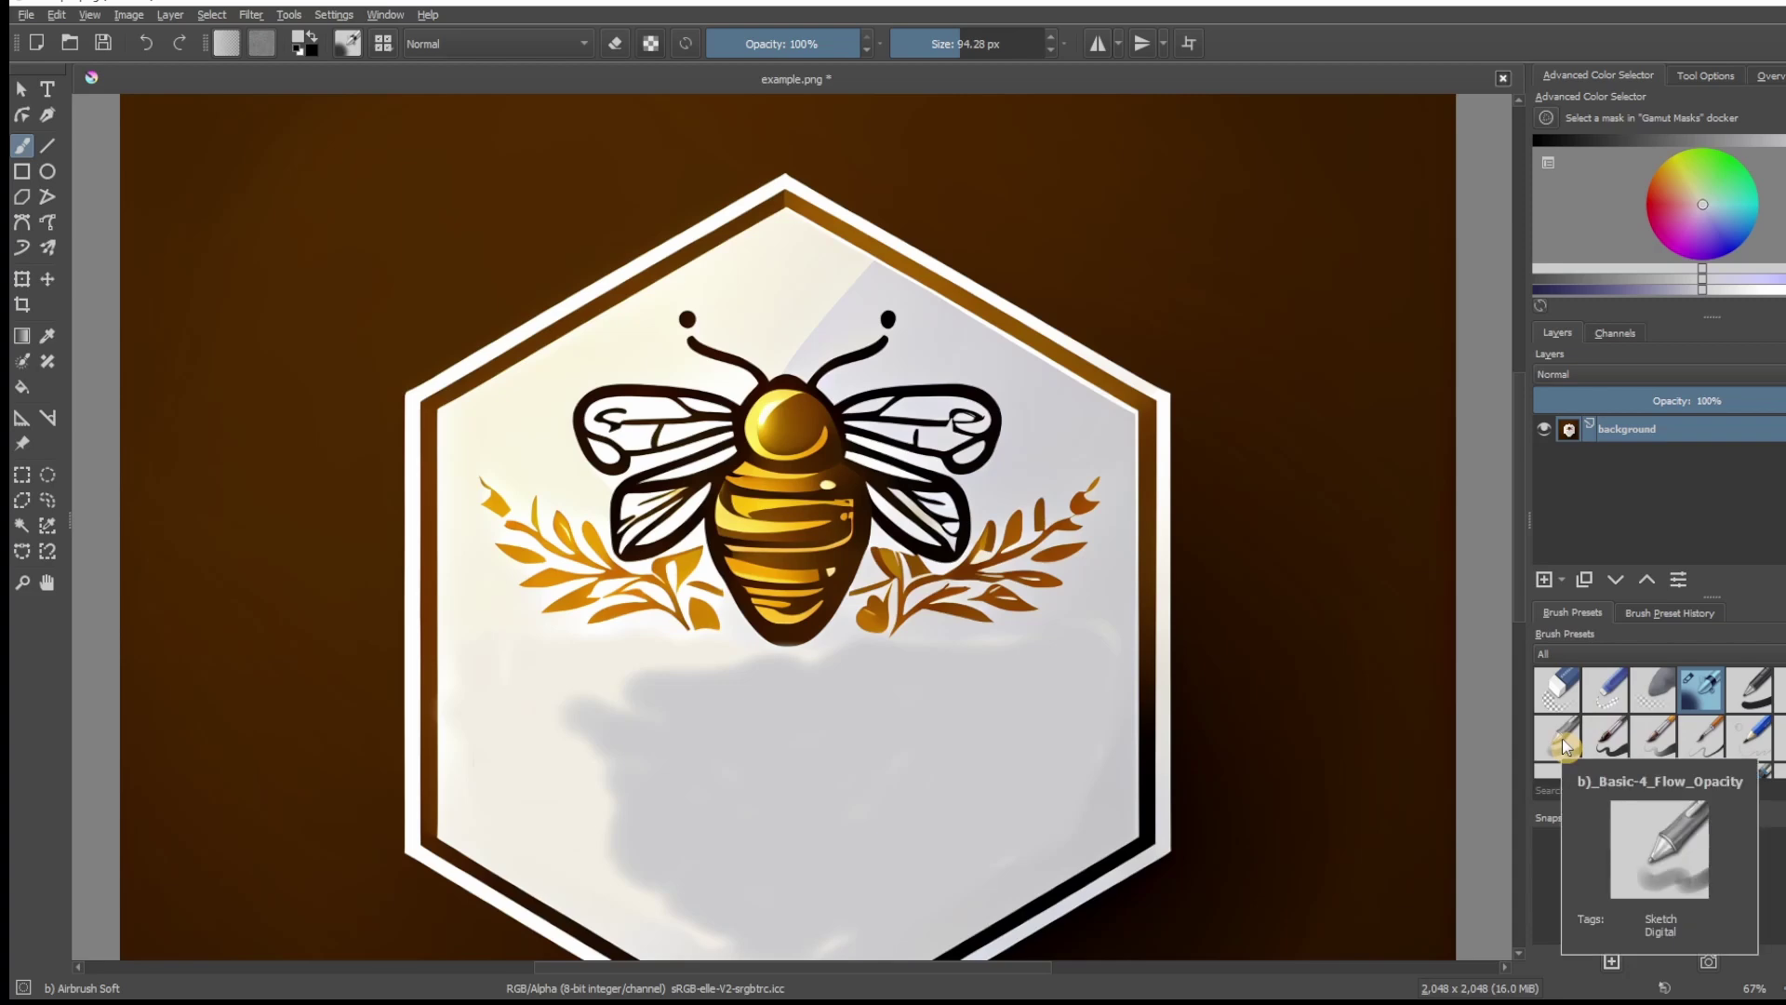
pyautogui.scroll(-3, 1557, 731)
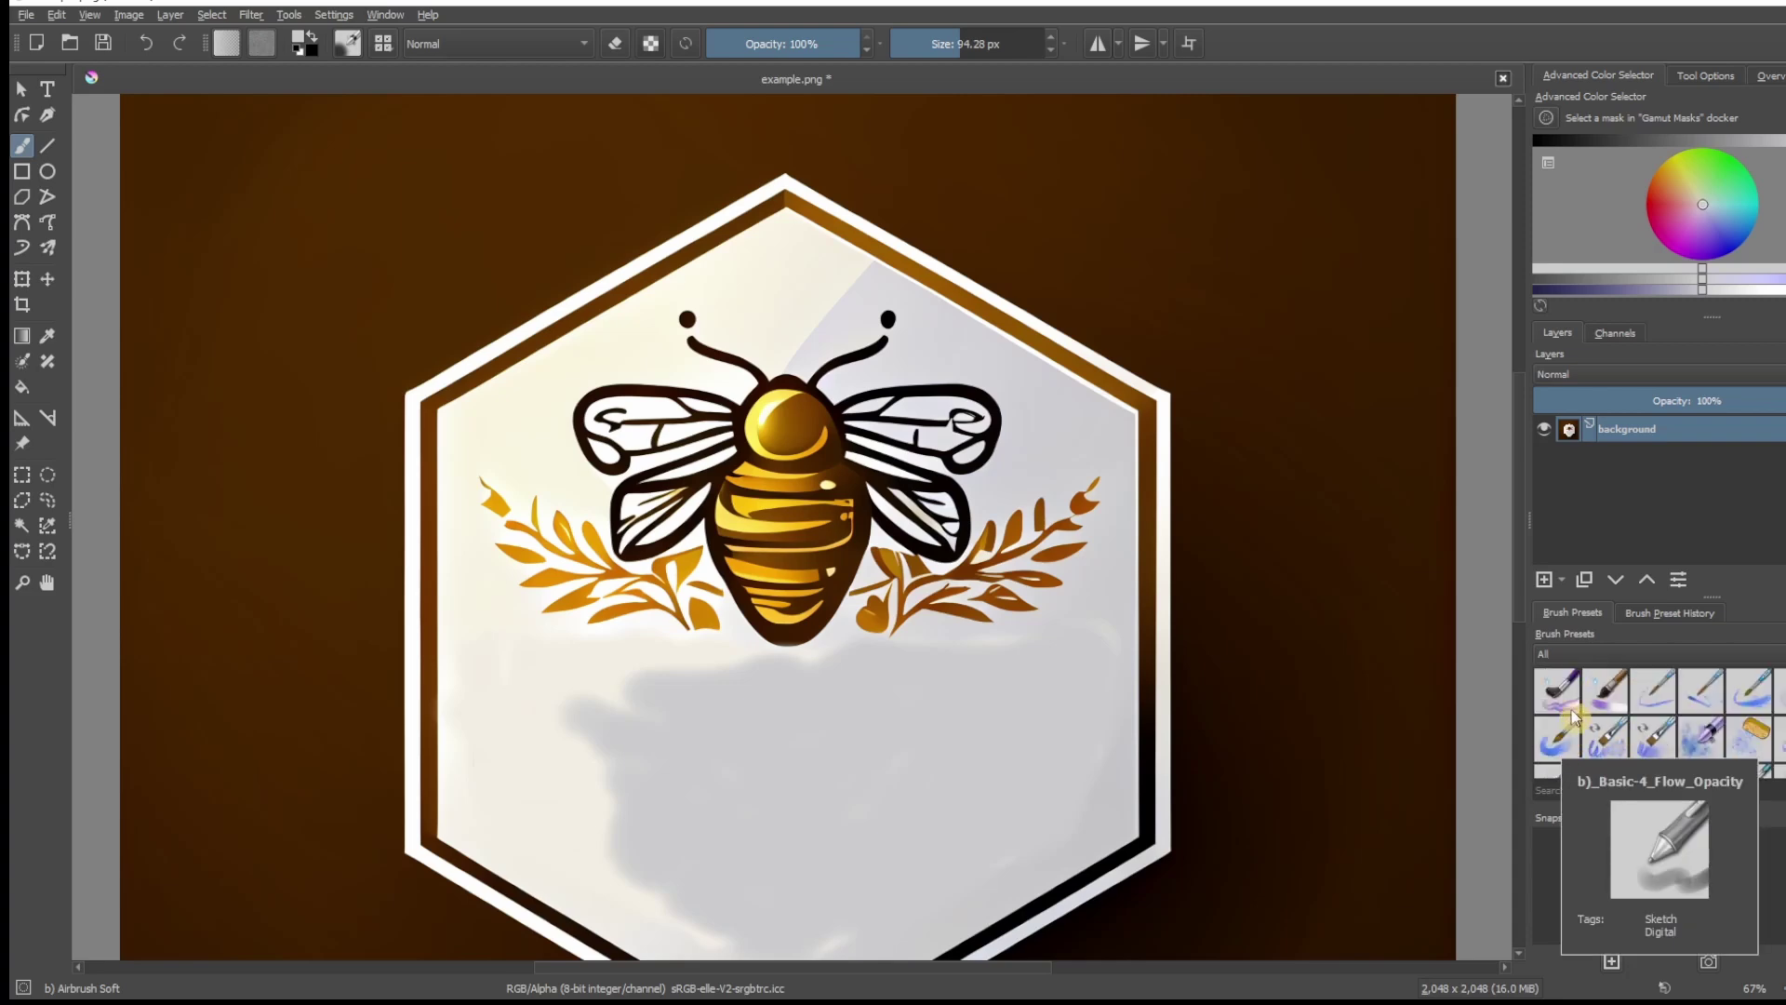
pyautogui.scroll(-2, 1563, 724)
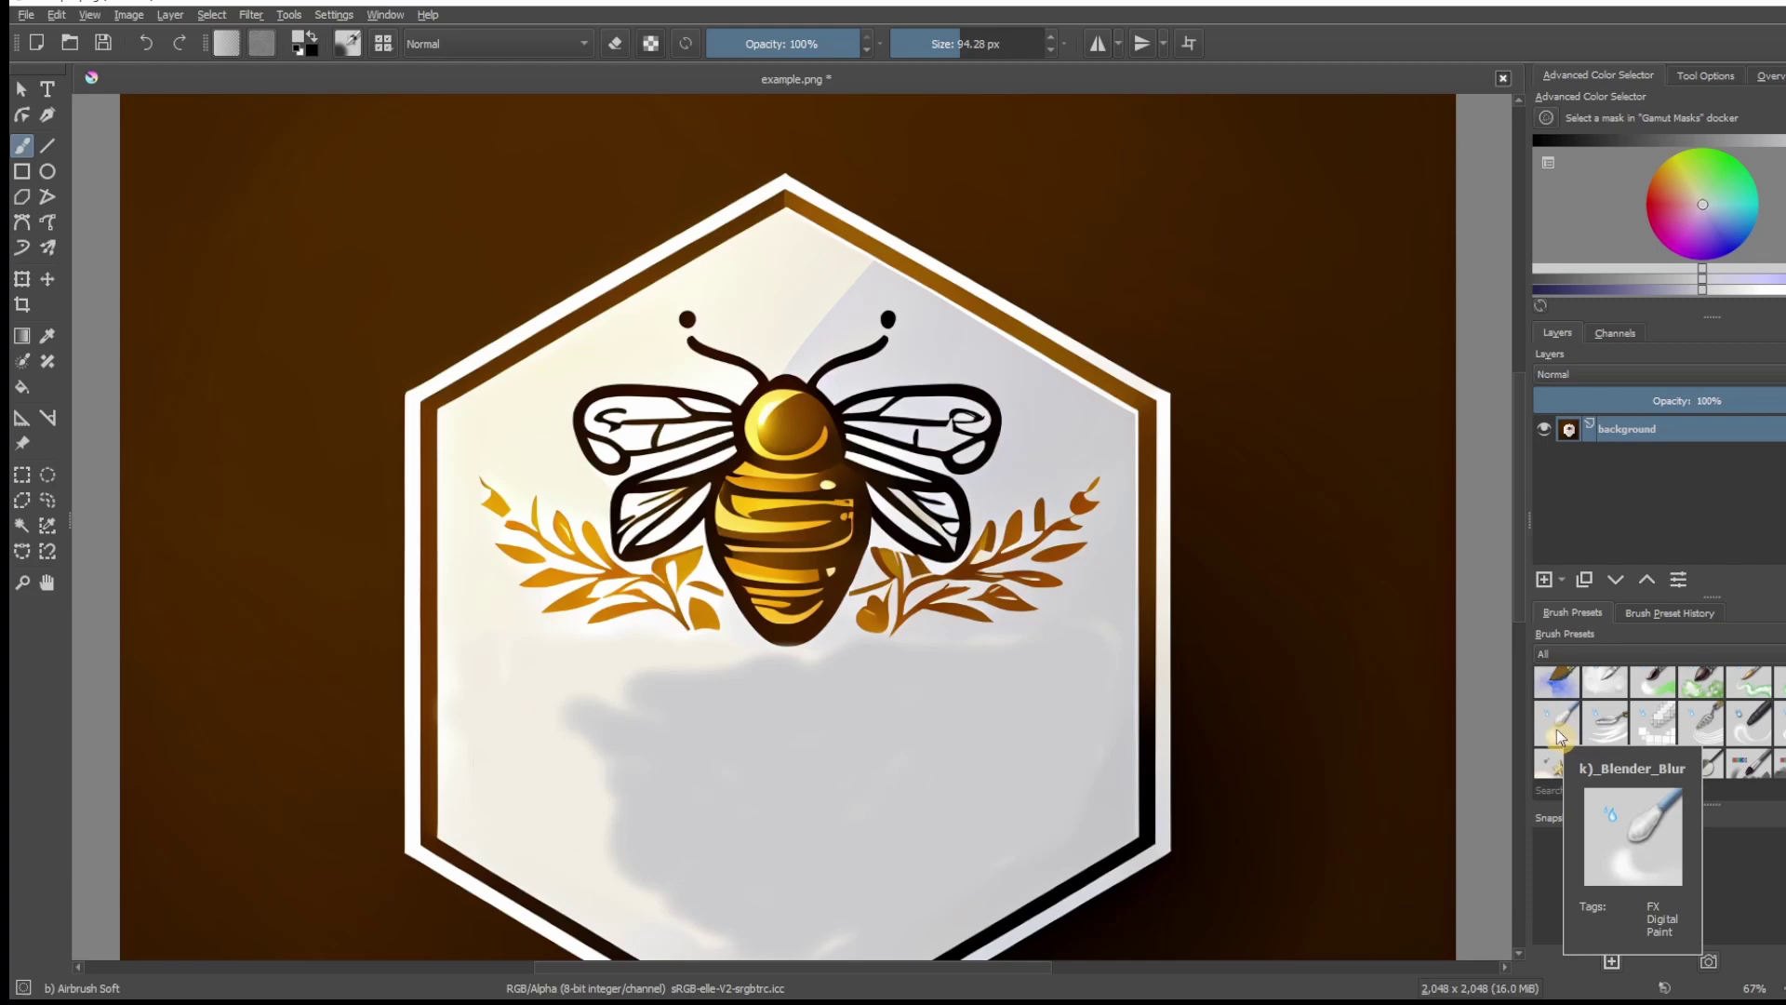
pyautogui.click(1556, 728)
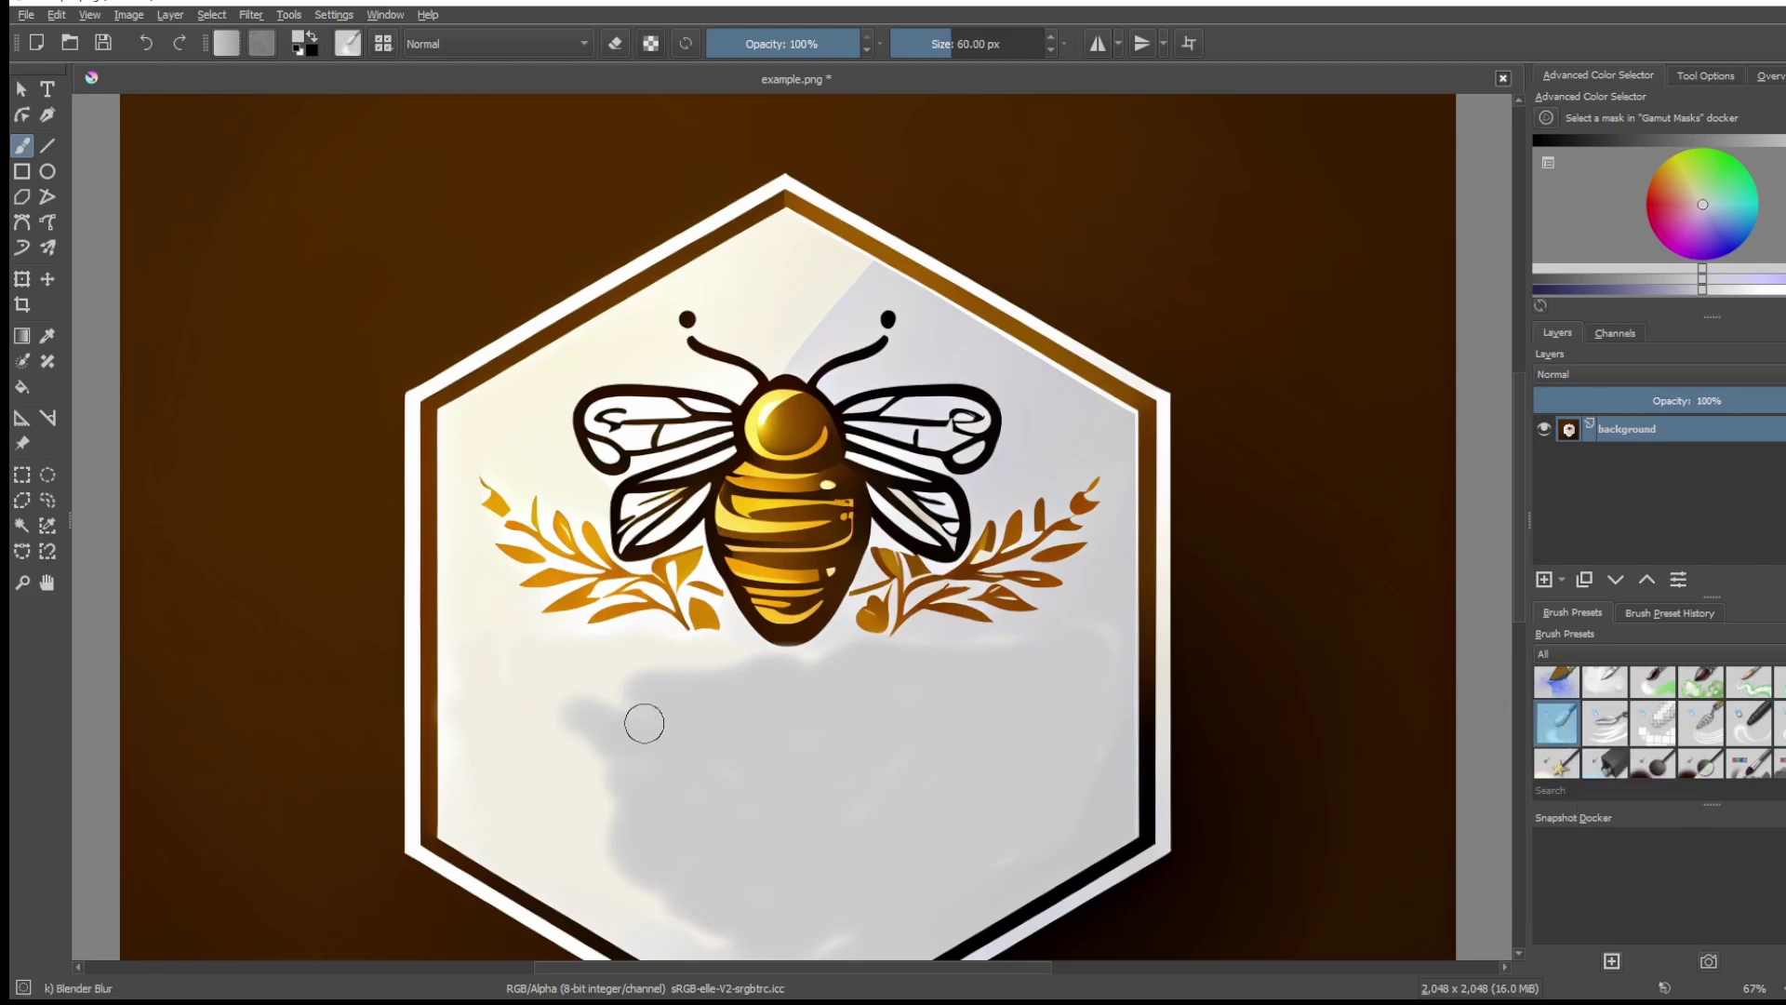
pyautogui.moveTo(638, 722)
pyautogui.mouseDown()
pyautogui.moveTo(593, 734)
pyautogui.moveTo(593, 710)
pyautogui.moveTo(646, 745)
pyautogui.moveTo(547, 809)
pyautogui.moveTo(548, 766)
pyautogui.moveTo(606, 705)
pyautogui.moveTo(573, 683)
pyautogui.moveTo(624, 691)
pyautogui.moveTo(594, 657)
pyautogui.moveTo(669, 674)
pyautogui.moveTo(654, 835)
pyautogui.moveTo(600, 802)
pyautogui.moveTo(630, 862)
pyautogui.moveTo(689, 904)
pyautogui.moveTo(713, 903)
pyautogui.moveTo(665, 758)
pyautogui.moveTo(747, 747)
pyautogui.moveTo(642, 700)
pyautogui.moveTo(627, 742)
pyautogui.moveTo(742, 832)
pyautogui.moveTo(714, 782)
pyautogui.moveTo(626, 748)
pyautogui.moveTo(785, 825)
pyautogui.moveTo(564, 703)
pyautogui.moveTo(608, 748)
pyautogui.moveTo(736, 800)
pyautogui.moveTo(535, 737)
pyautogui.moveTo(916, 882)
pyautogui.moveTo(551, 759)
pyautogui.moveTo(769, 865)
pyautogui.moveTo(609, 810)
pyautogui.moveTo(745, 878)
pyautogui.moveTo(637, 846)
pyautogui.moveTo(770, 958)
pyautogui.mouseUp()
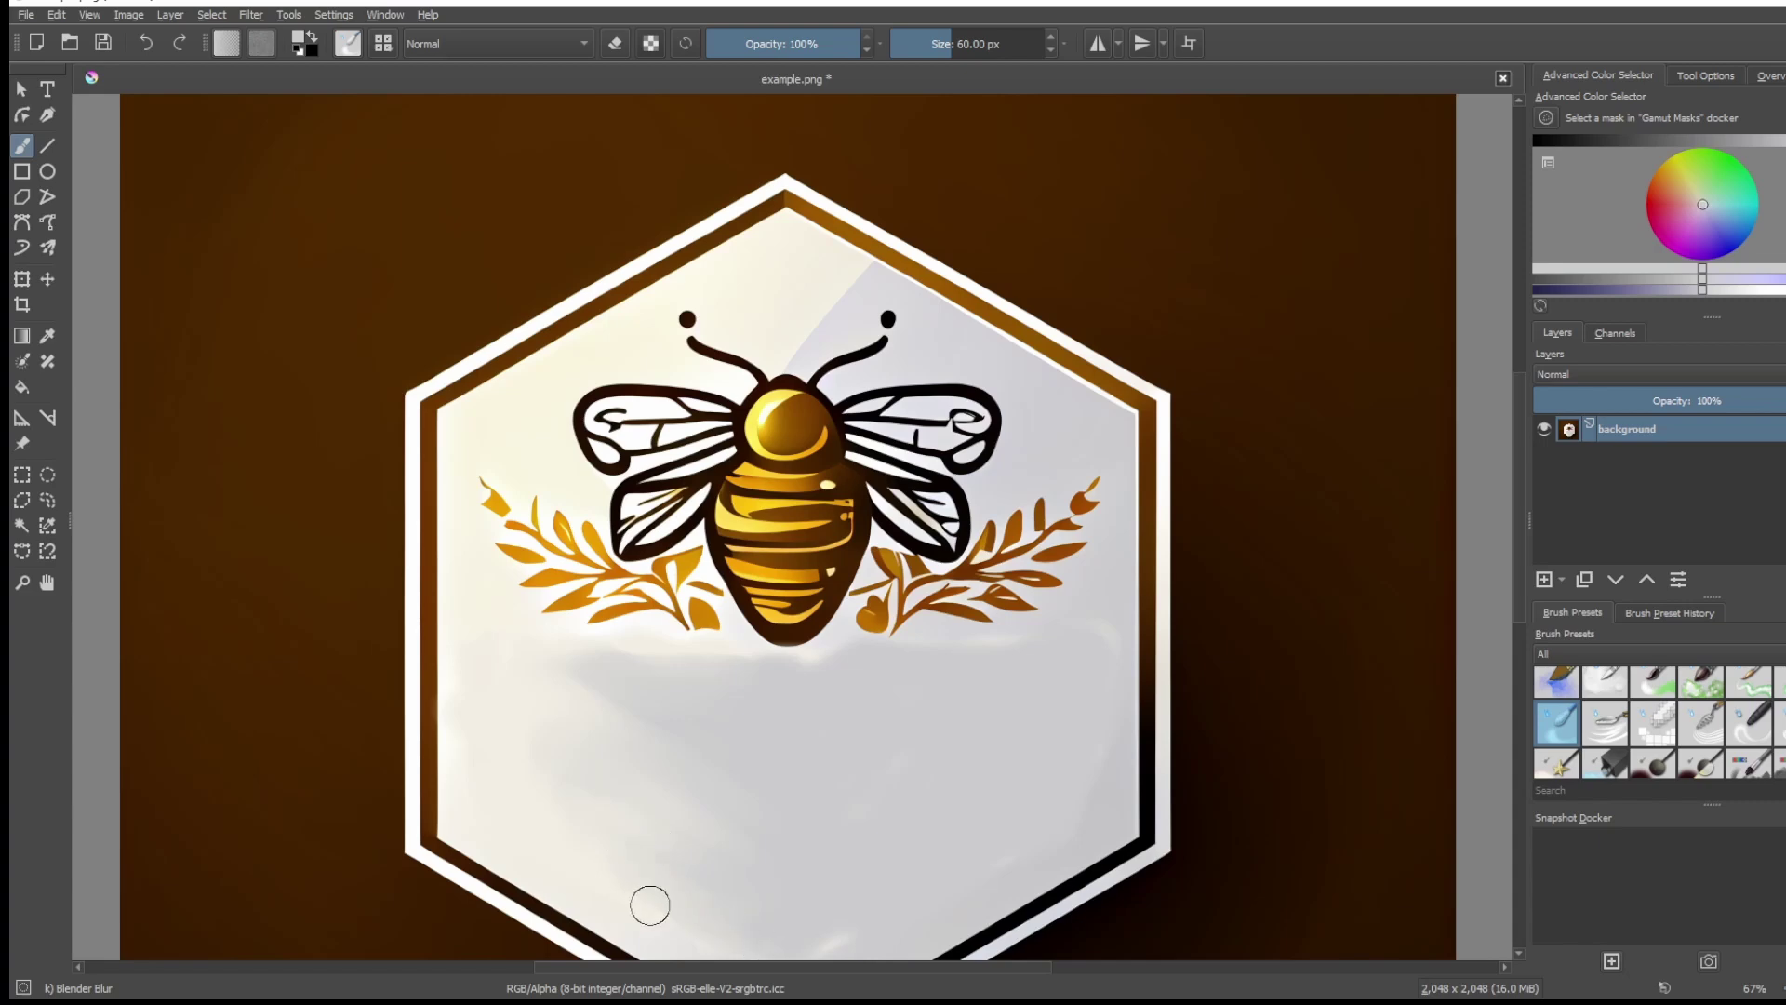
pyautogui.moveTo(649, 905)
pyautogui.mouseDown()
pyautogui.moveTo(750, 921)
pyautogui.moveTo(673, 873)
pyautogui.moveTo(656, 754)
pyautogui.moveTo(606, 670)
pyautogui.moveTo(667, 667)
pyautogui.moveTo(847, 731)
pyautogui.mouseUp()
pyautogui.moveTo(754, 670)
pyautogui.mouseDown()
pyautogui.moveTo(857, 706)
pyautogui.moveTo(809, 682)
pyautogui.moveTo(990, 719)
pyautogui.mouseUp()
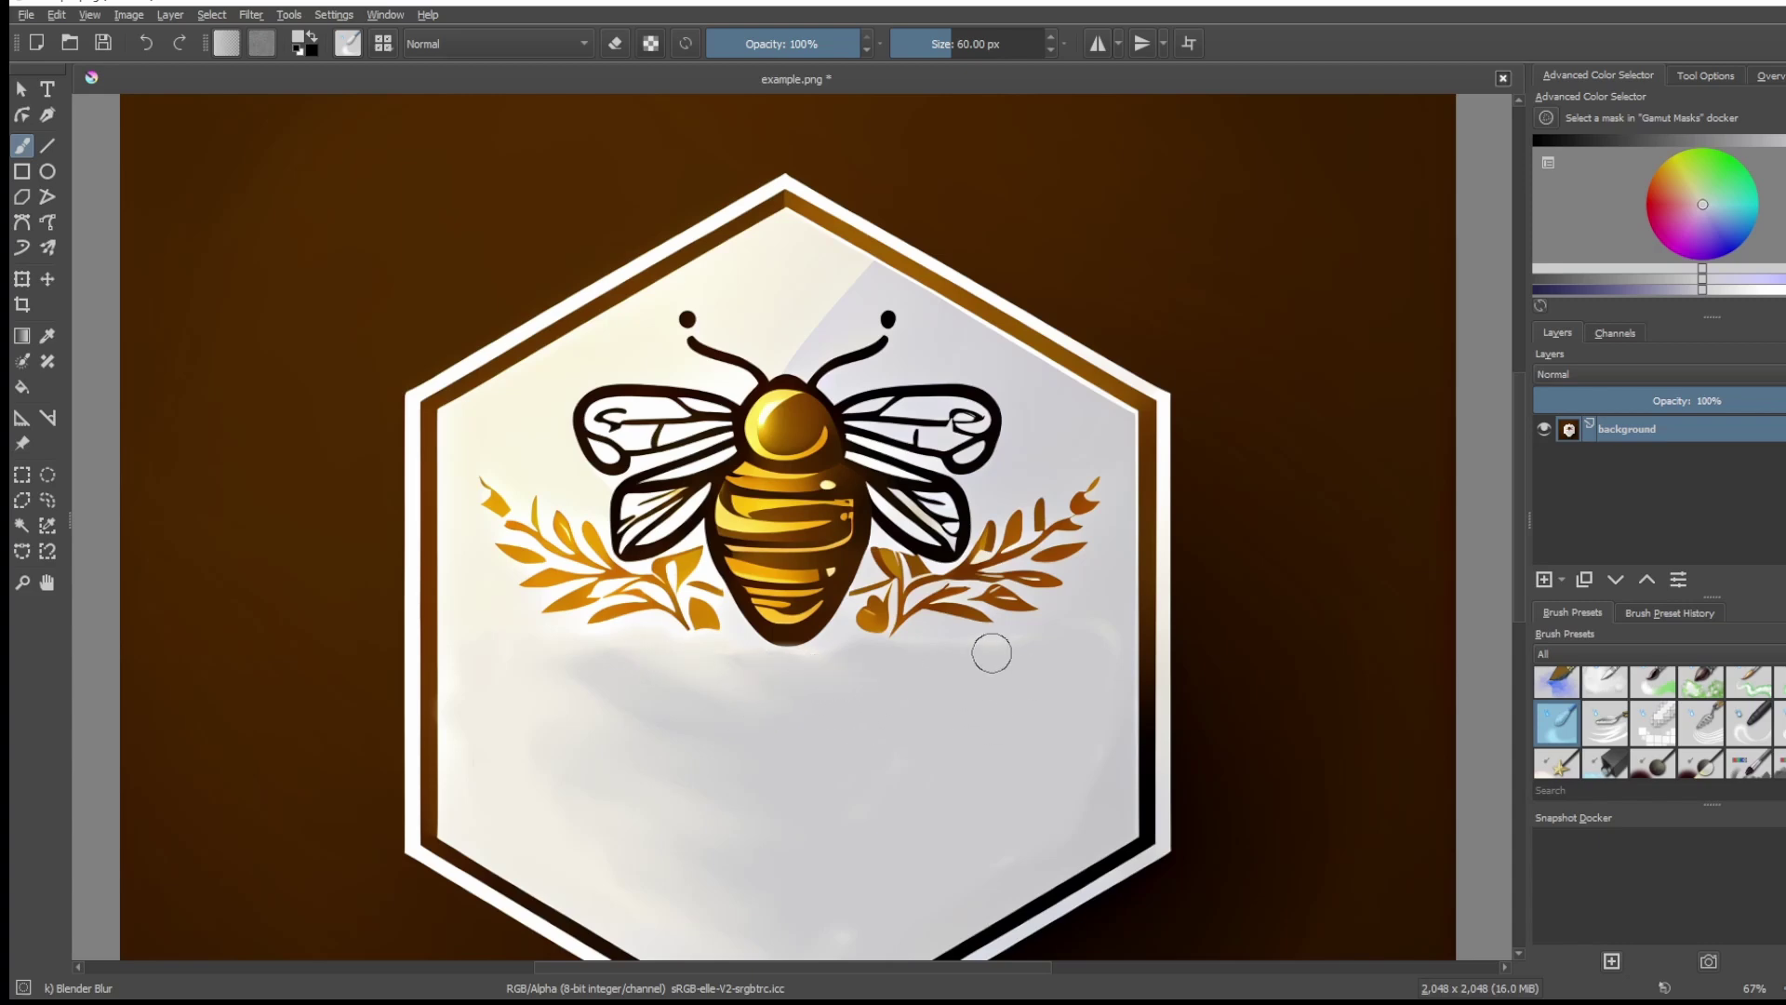
pyautogui.press('-')
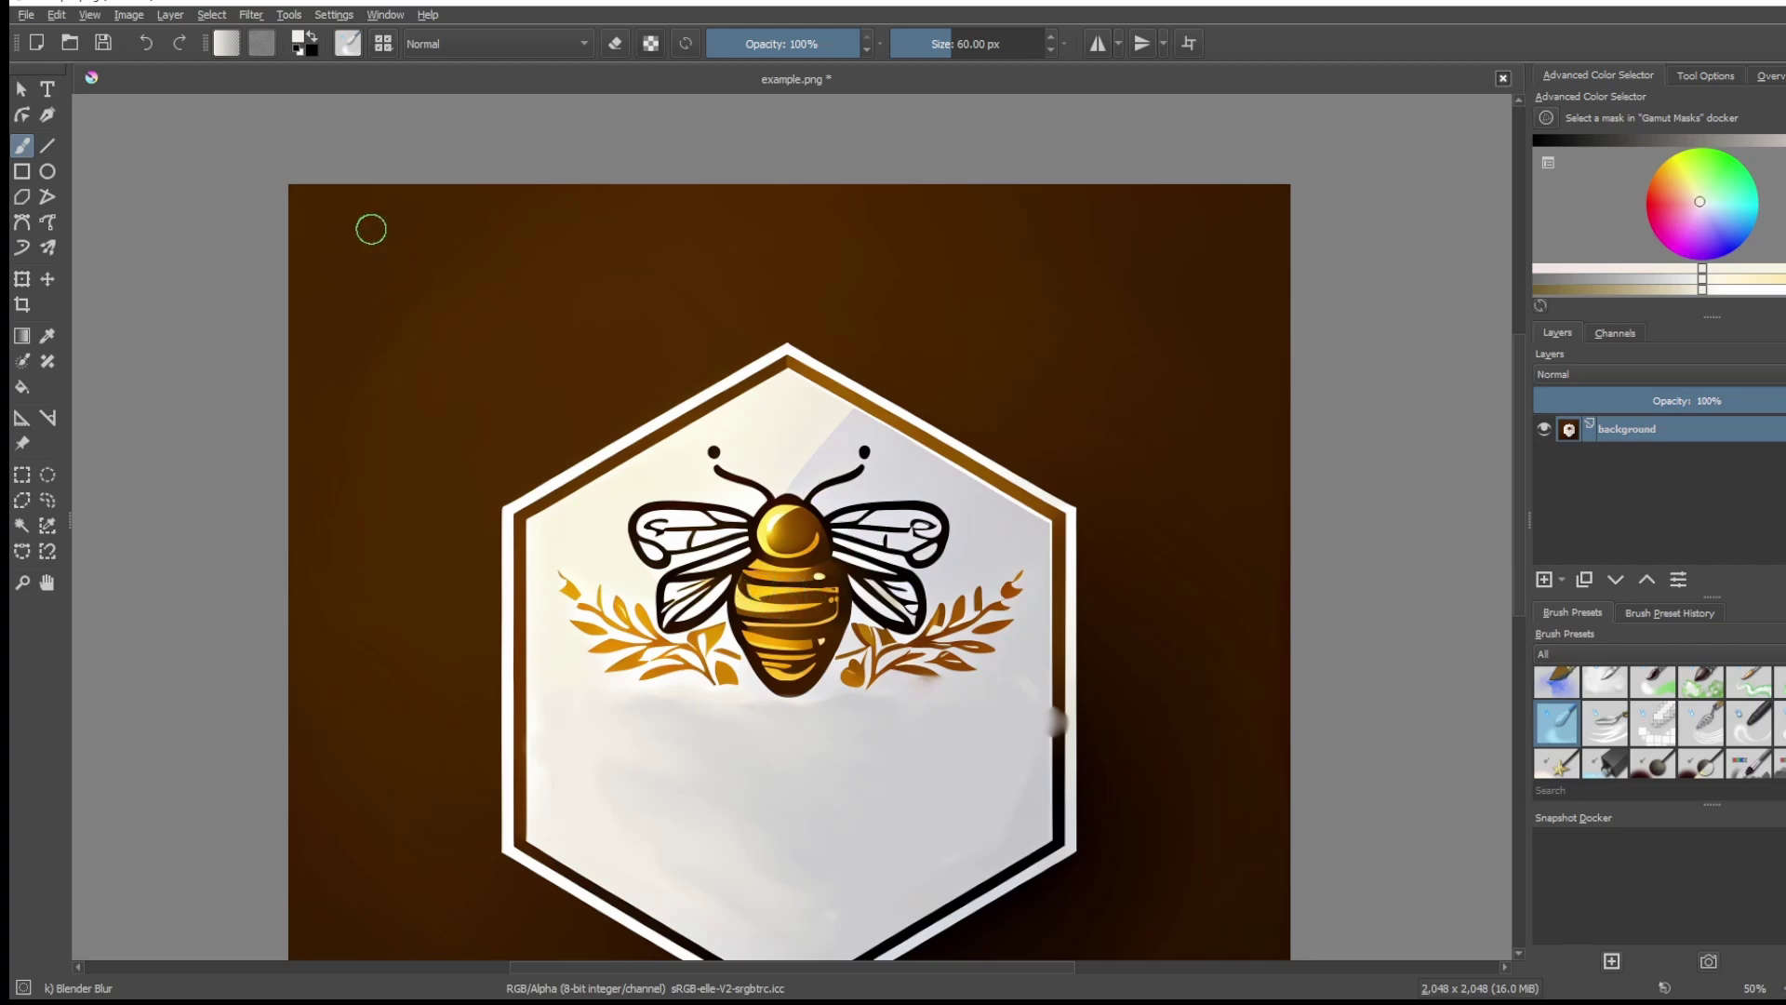
# - Run G'MIC's Contours > Extract Foreground [Interactive] filter, found by searching 'fore'
pyautogui.click(251, 15)
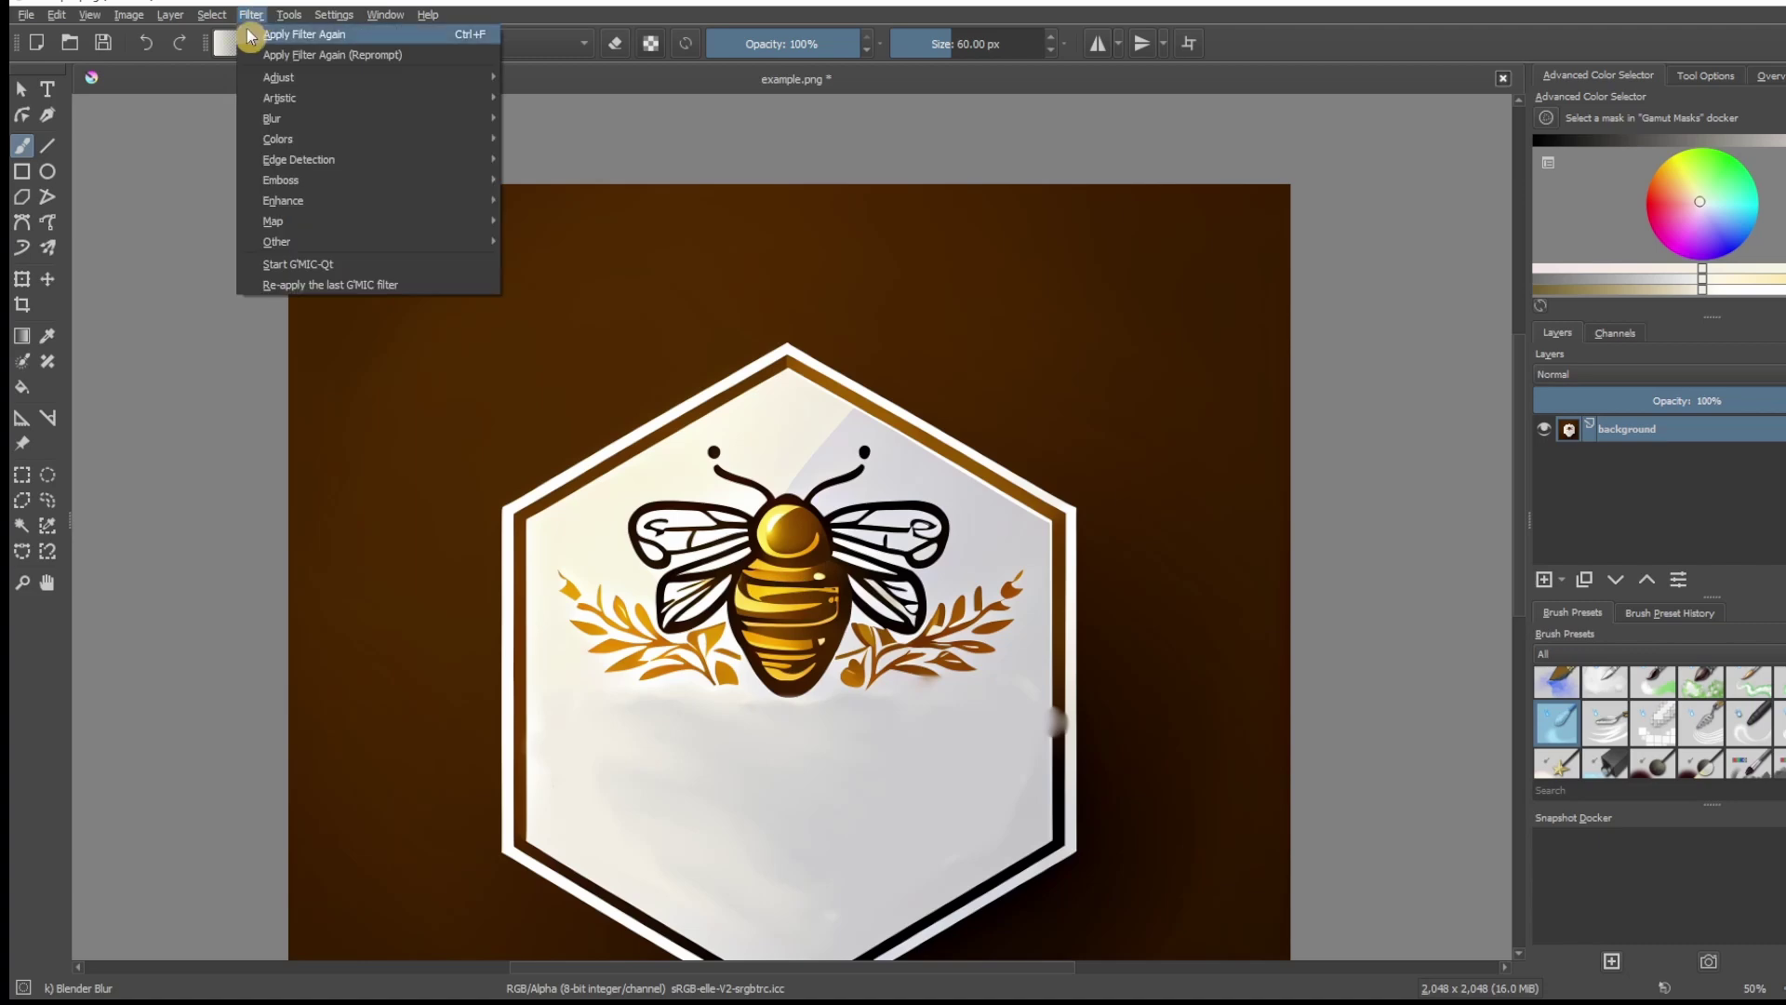
pyautogui.click(386, 267)
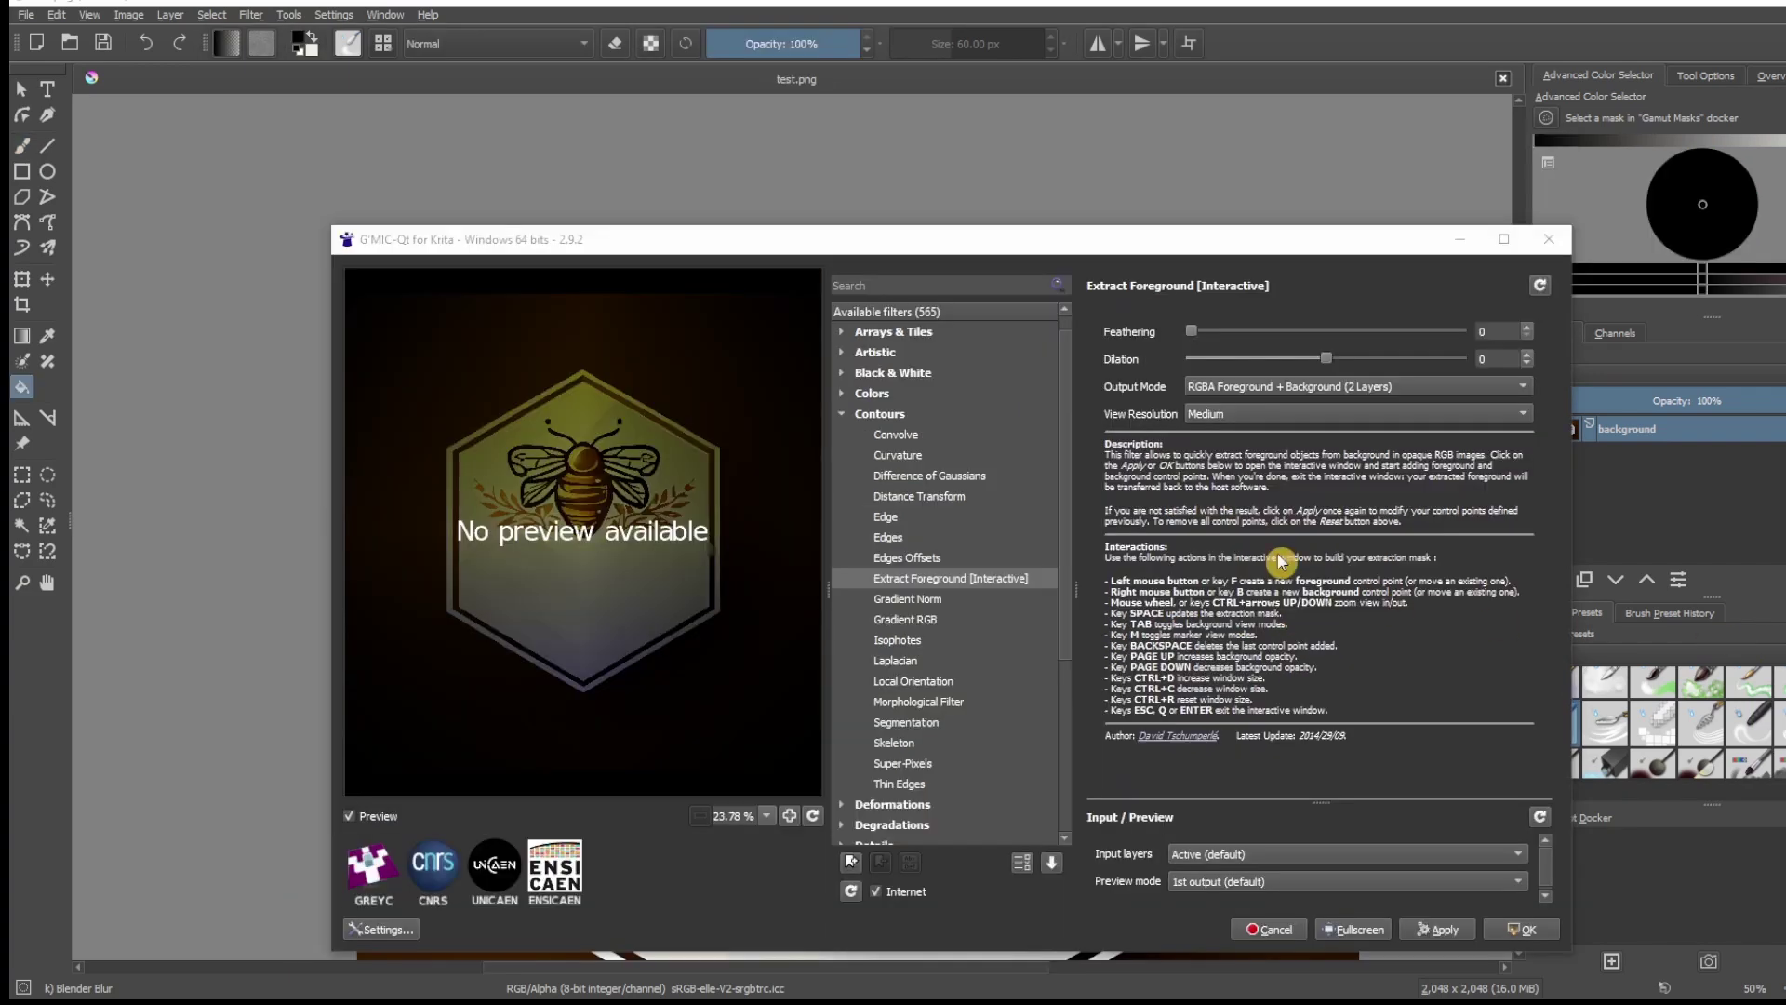
pyautogui.click(886, 289)
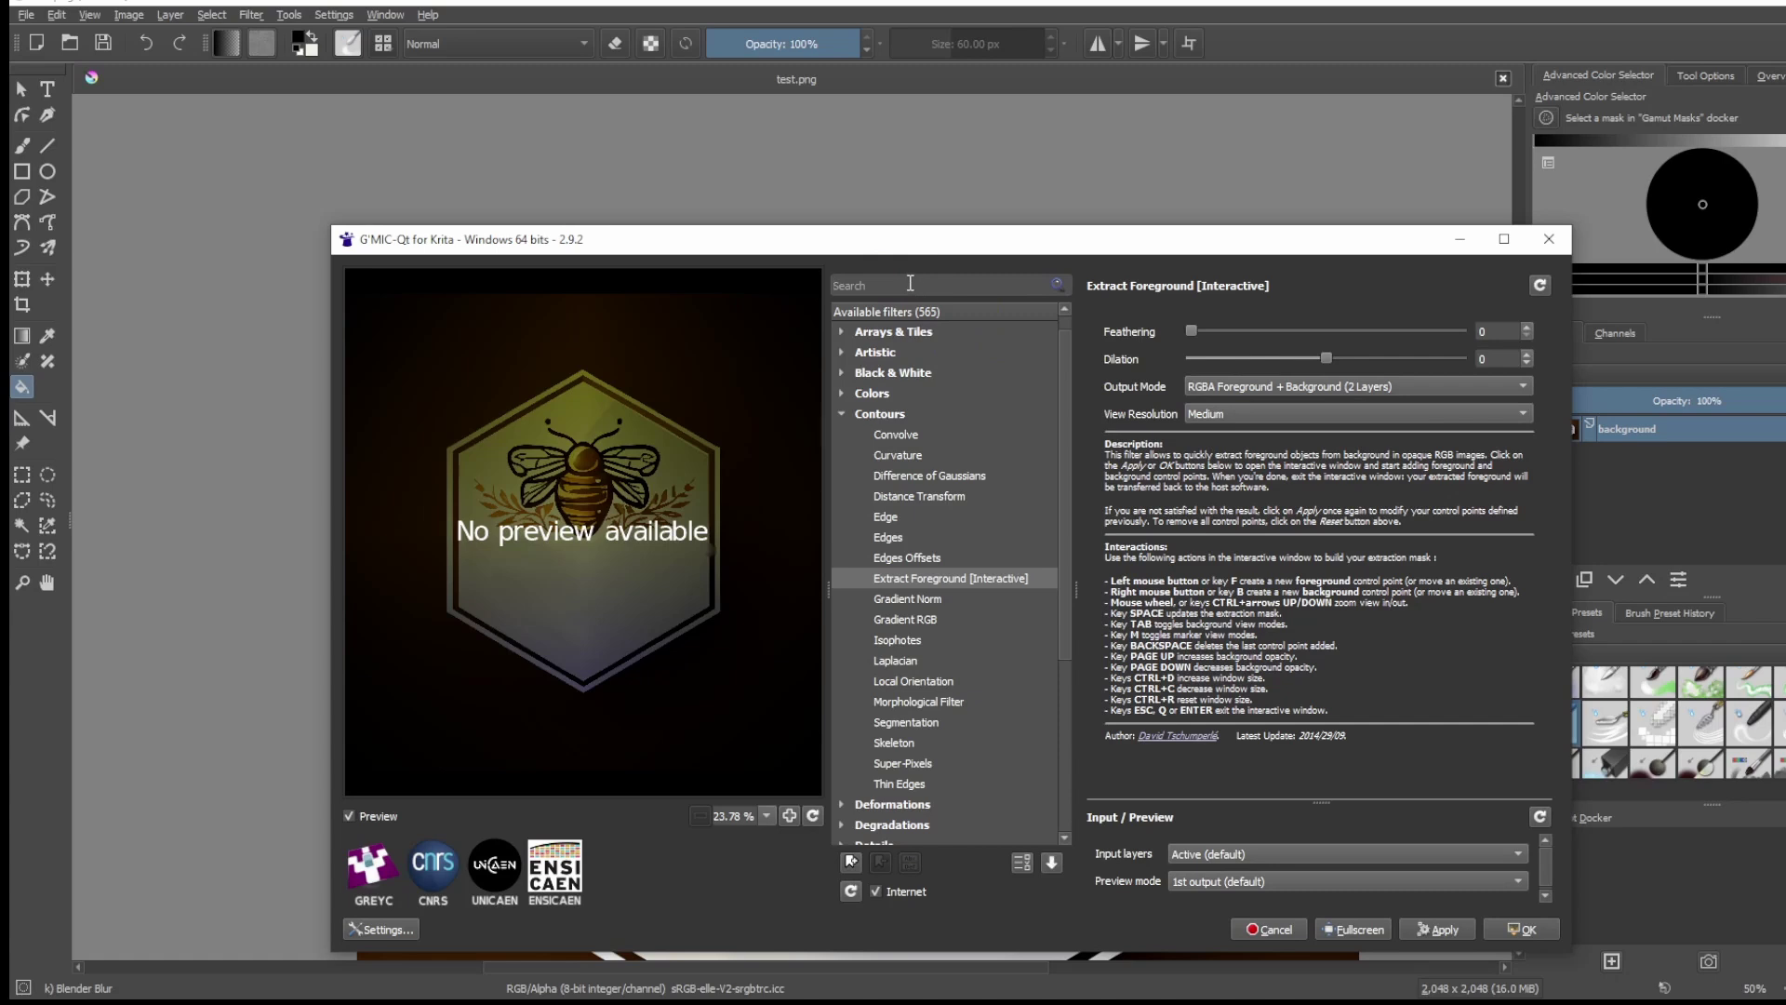
pyautogui.write('fore')
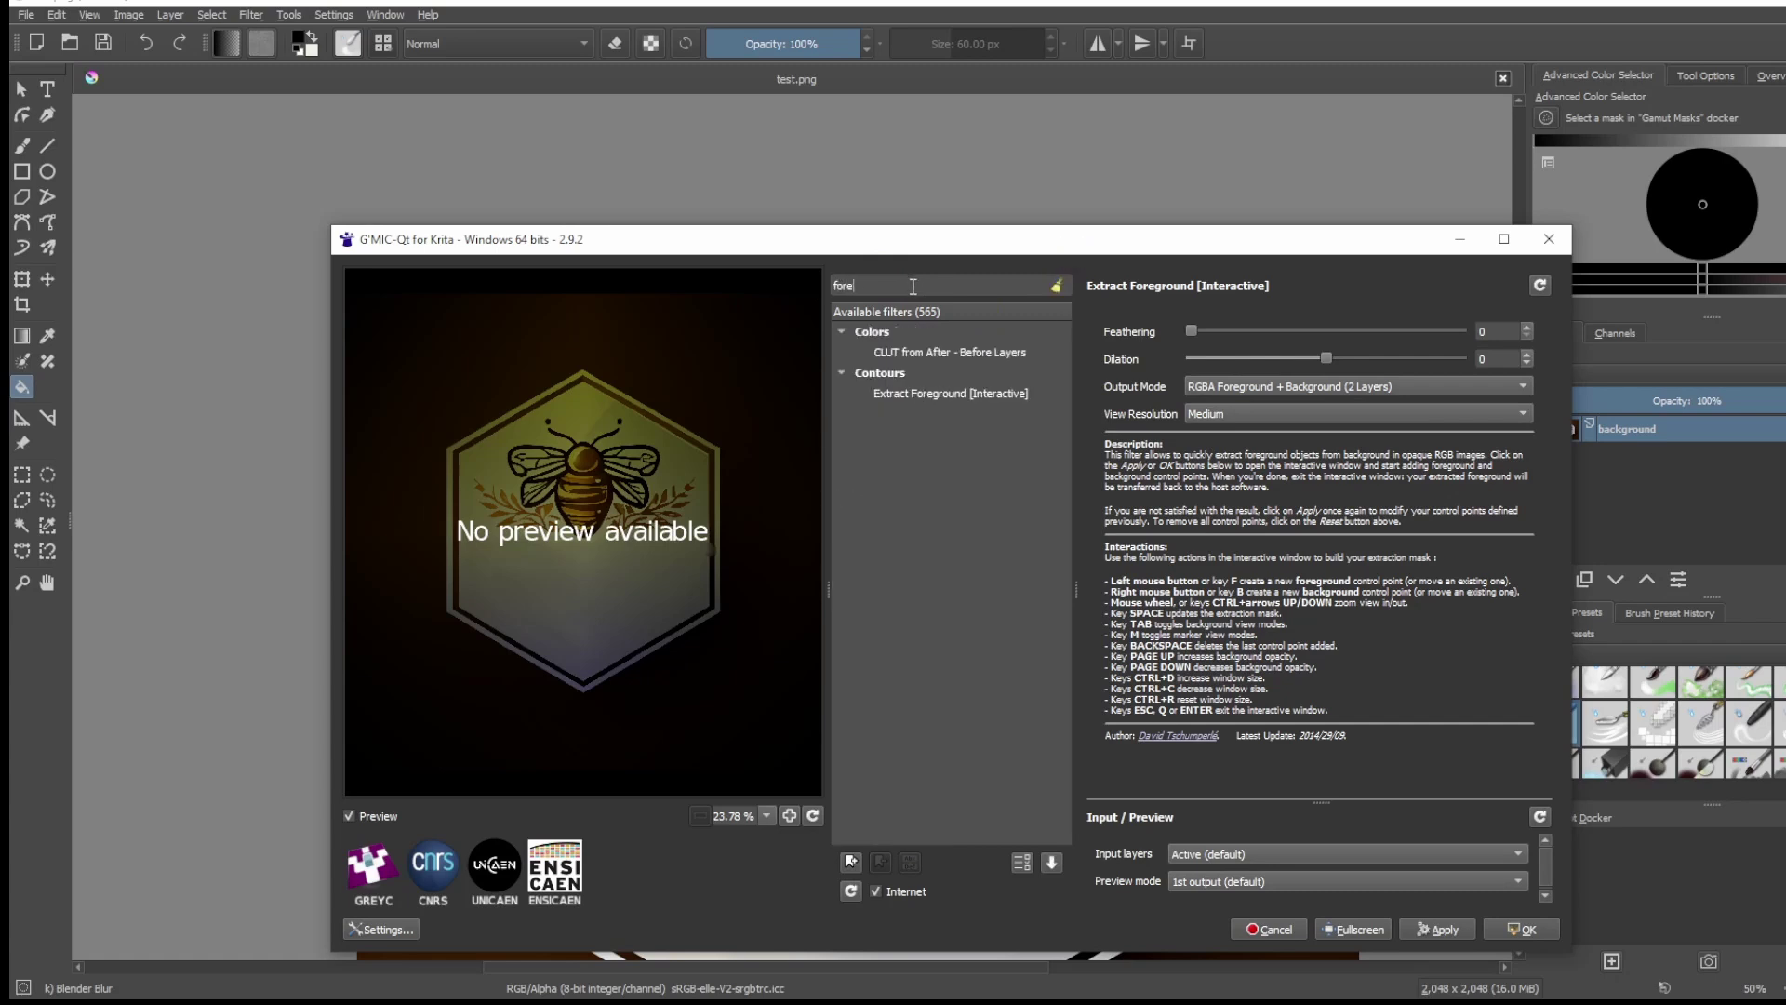
pyautogui.click(936, 401)
pyautogui.click(958, 400)
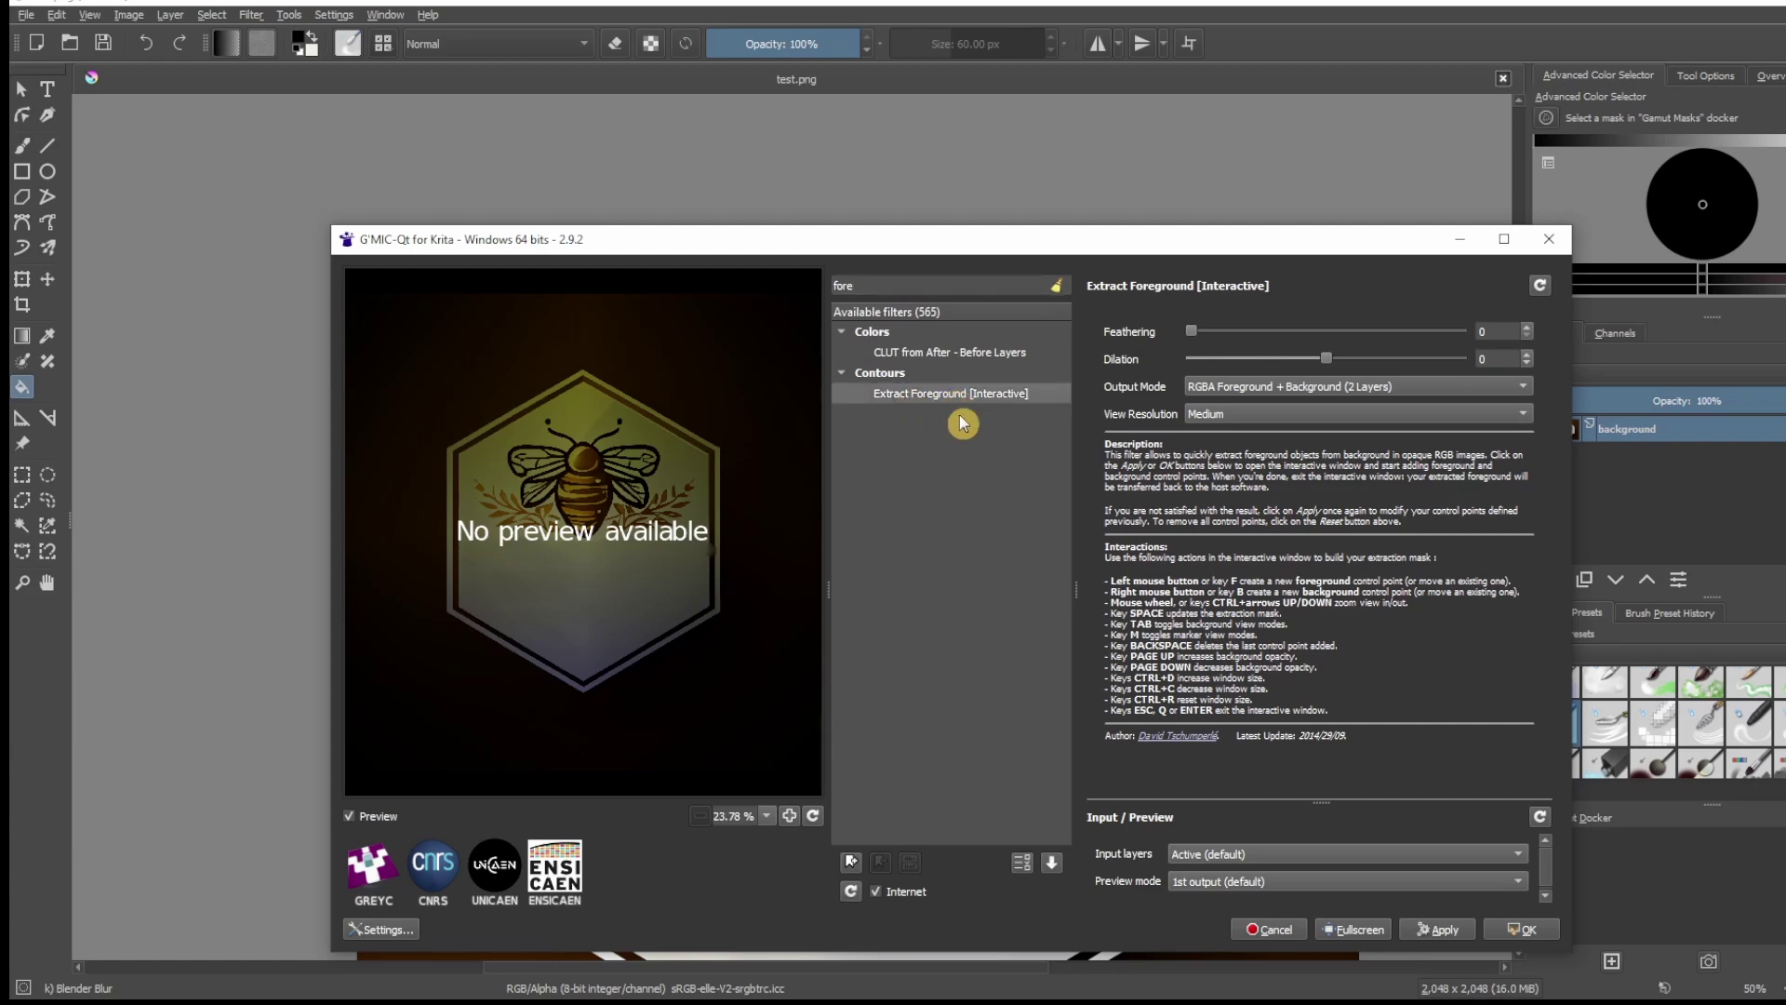
pyautogui.click(1523, 930)
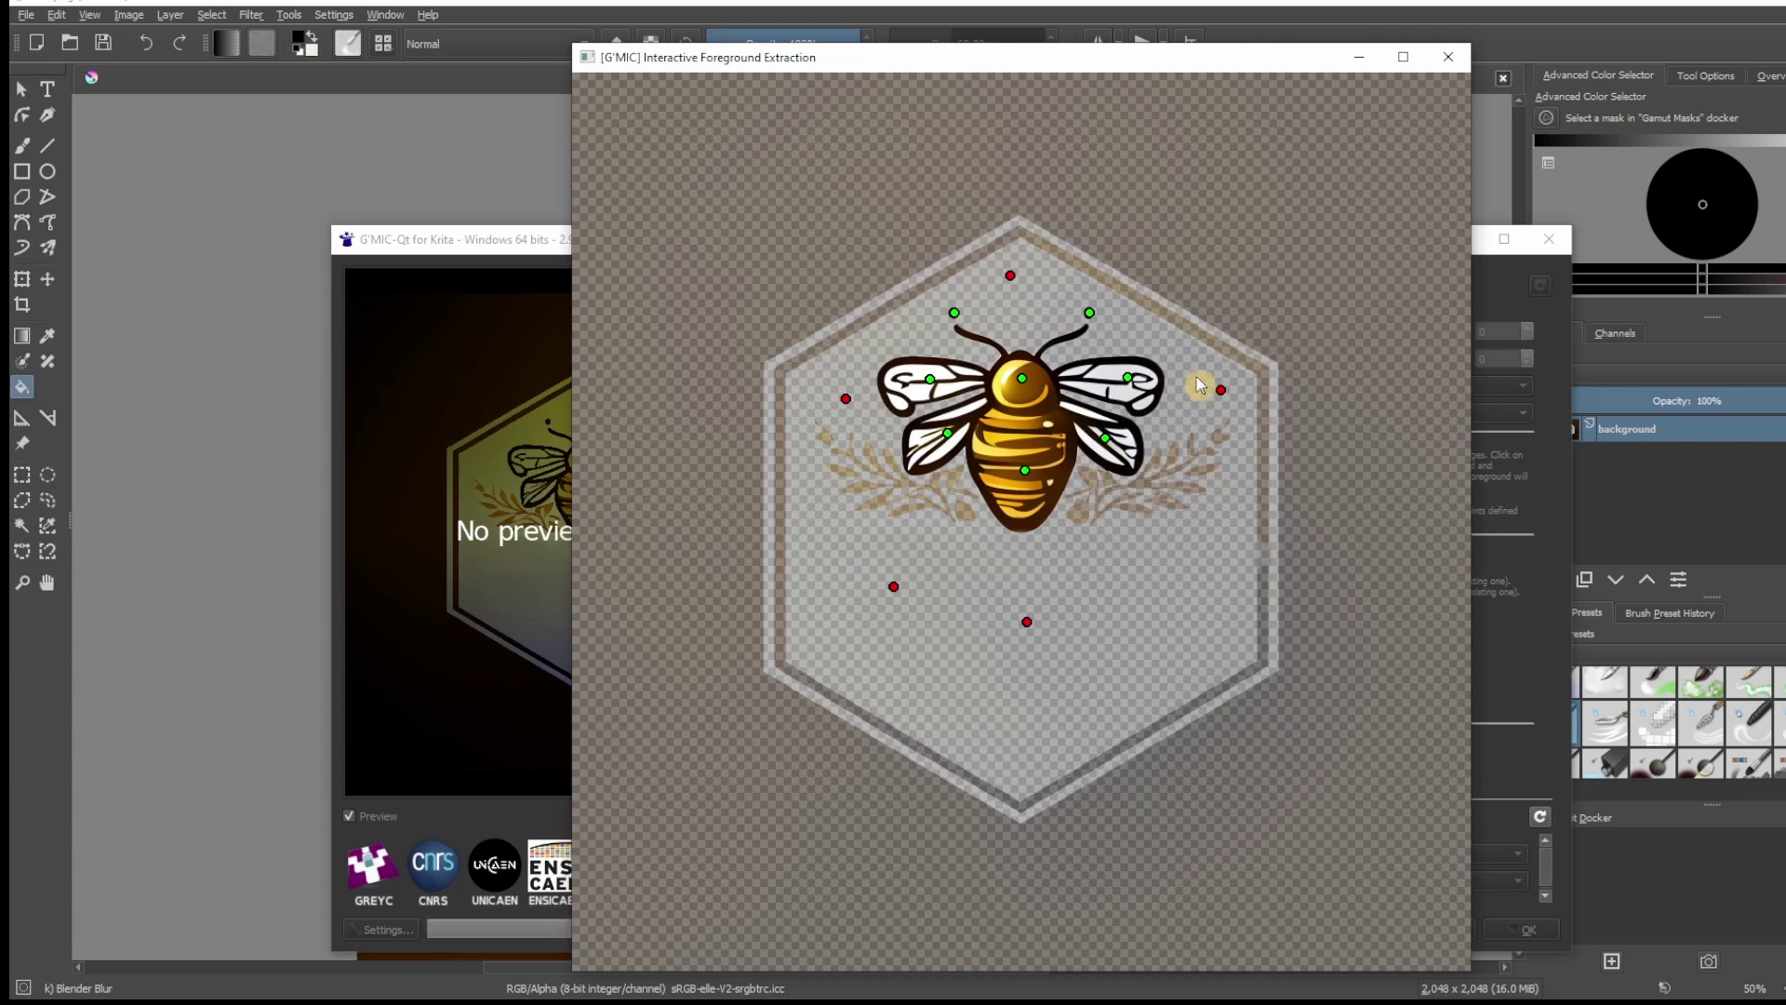
# - Clear the old markers and place one background point below the bee and one foreground point on its body
pyautogui.press('BackSpace')
pyautogui.press('BackSpace')
pyautogui.press('BackSpace')
pyautogui.press('BackSpace')
pyautogui.press('BackSpace')
pyautogui.press('BackSpace')
pyautogui.press('BackSpace')
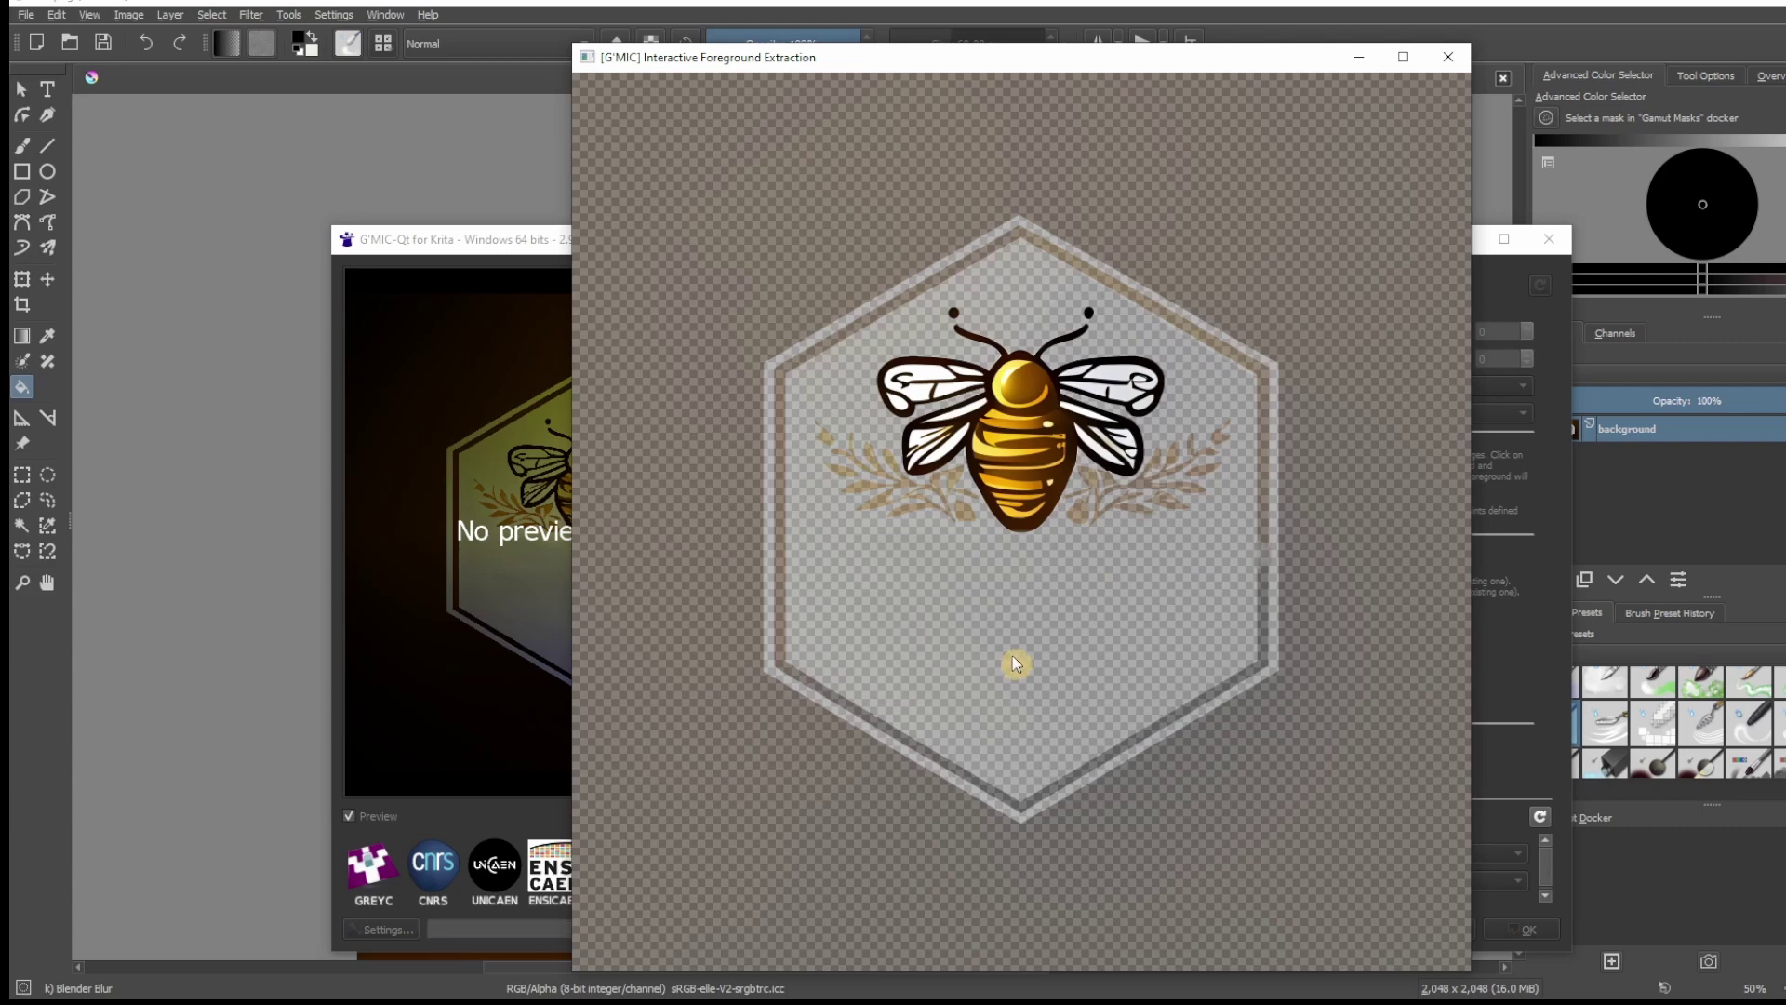
pyautogui.click(1010, 606)
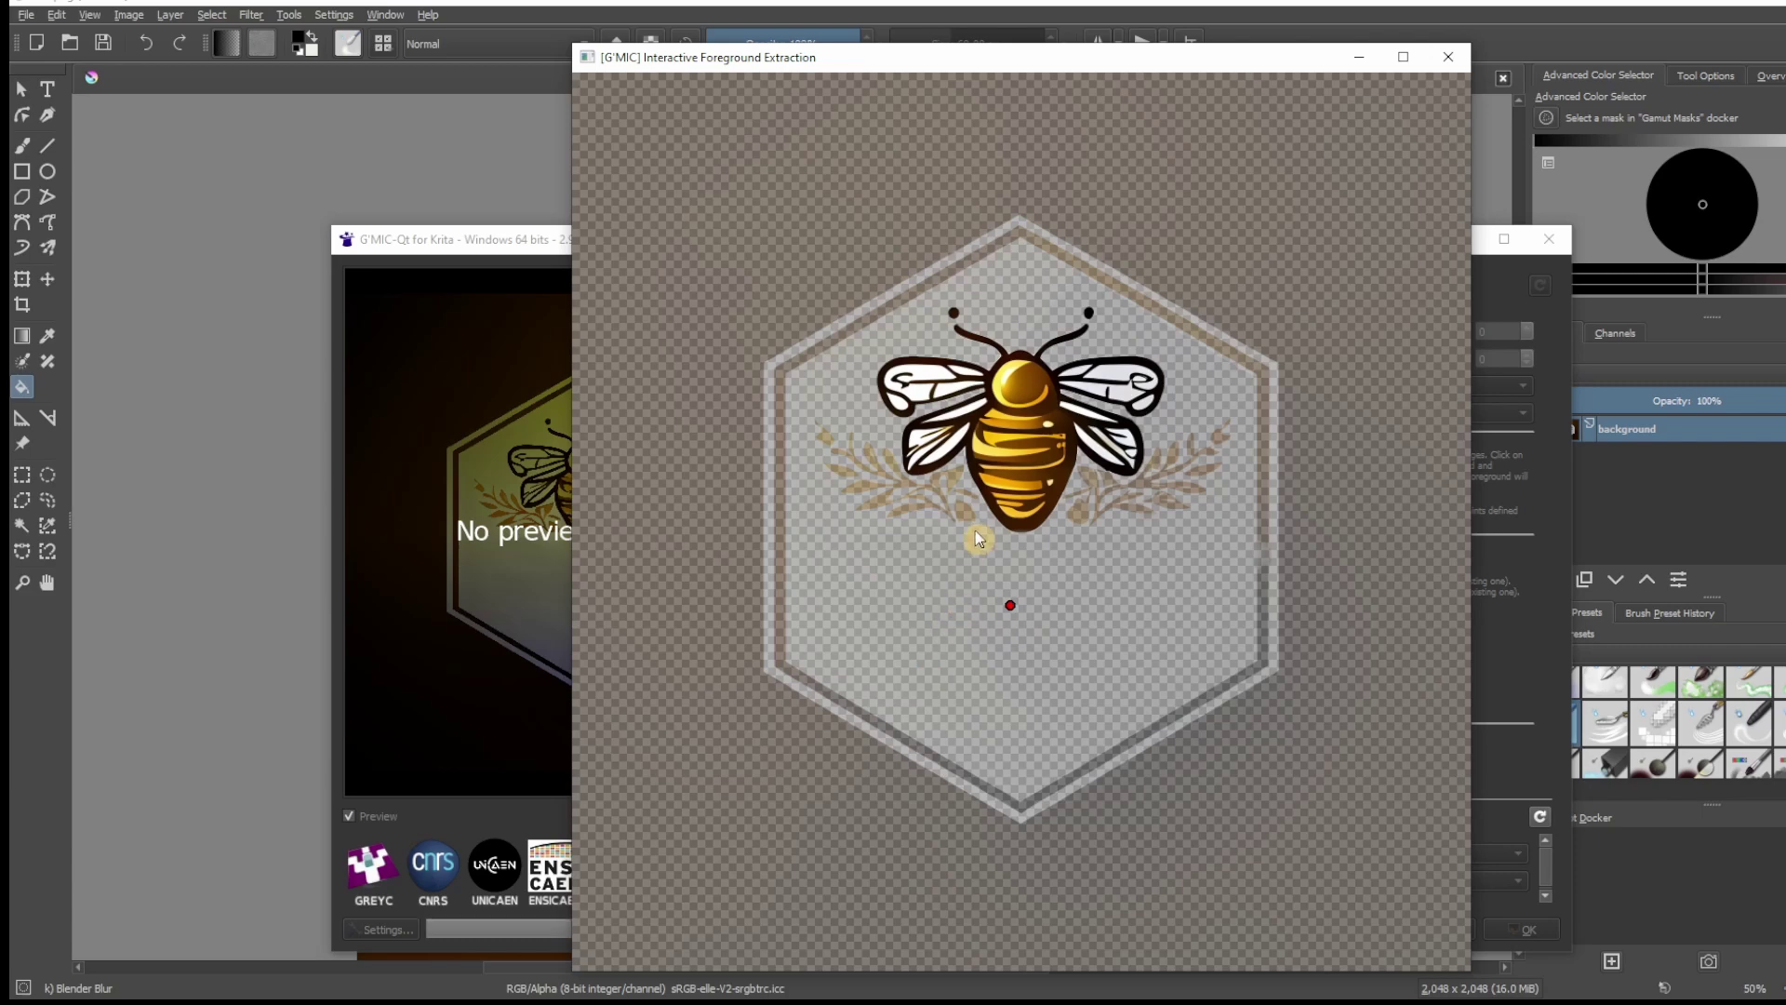
pyautogui.click(1023, 453)
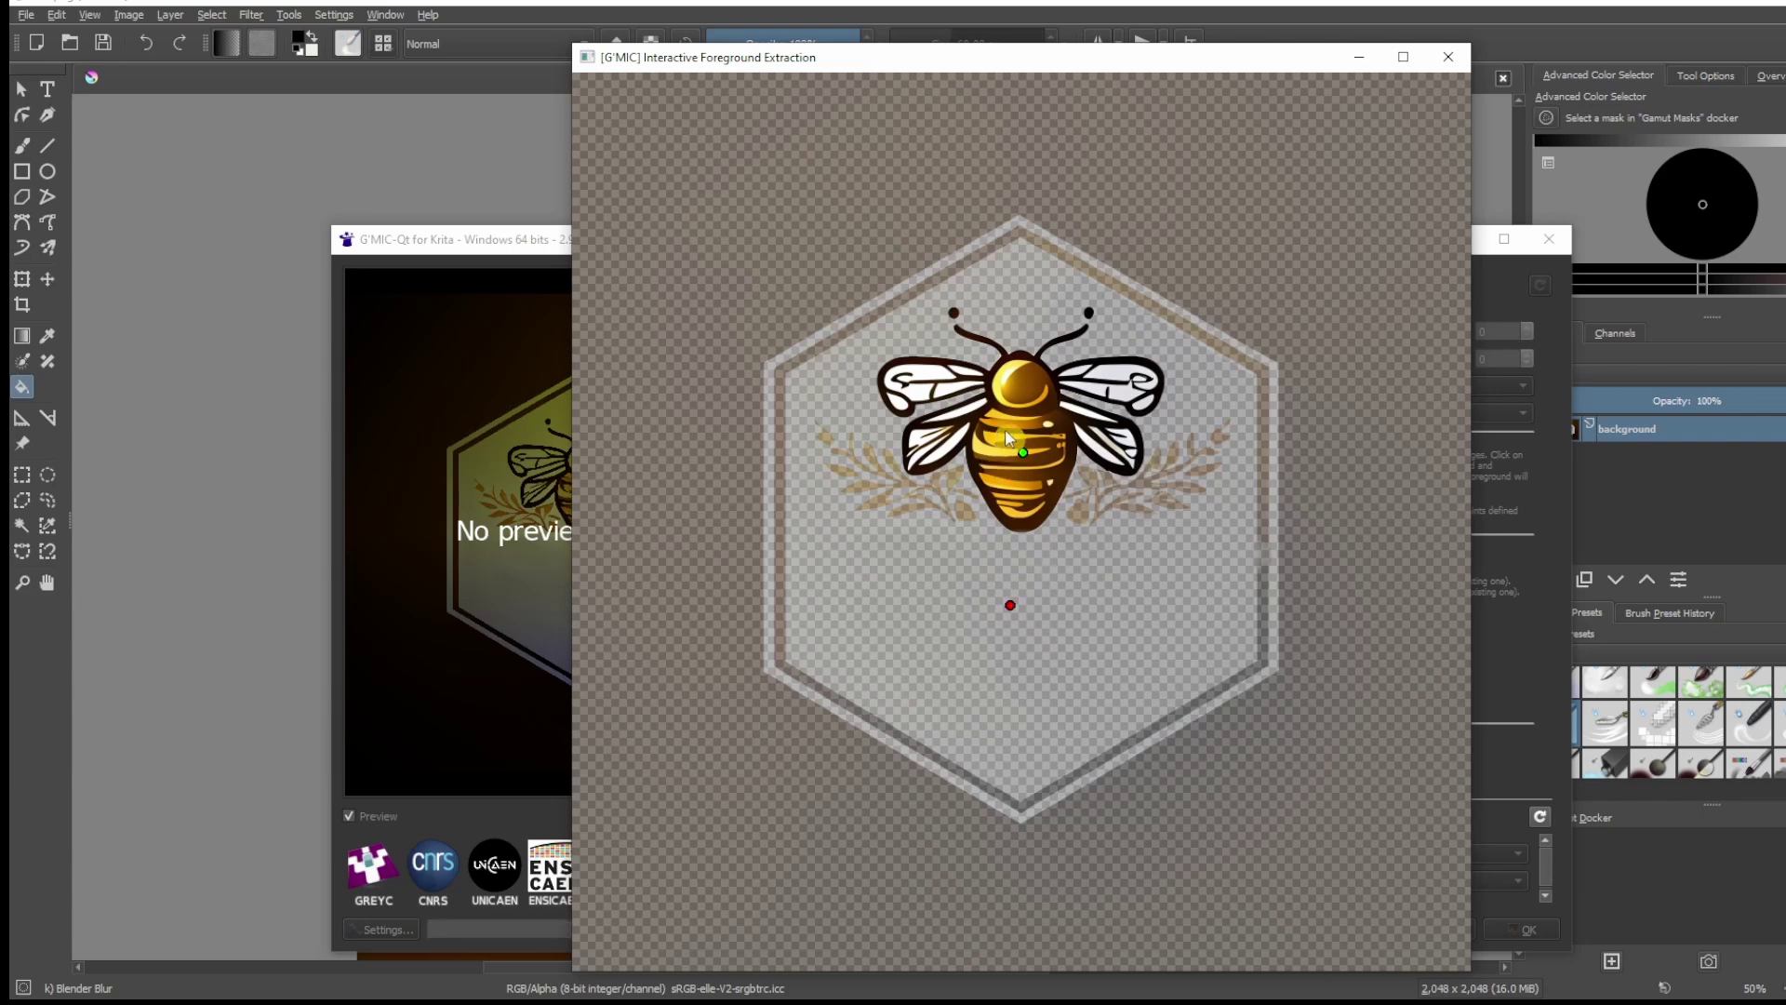
# - Add foreground points on the bee's body, left and right wings, head and antenna tips
pyautogui.click(1023, 452)
pyautogui.click(940, 427)
pyautogui.click(922, 382)
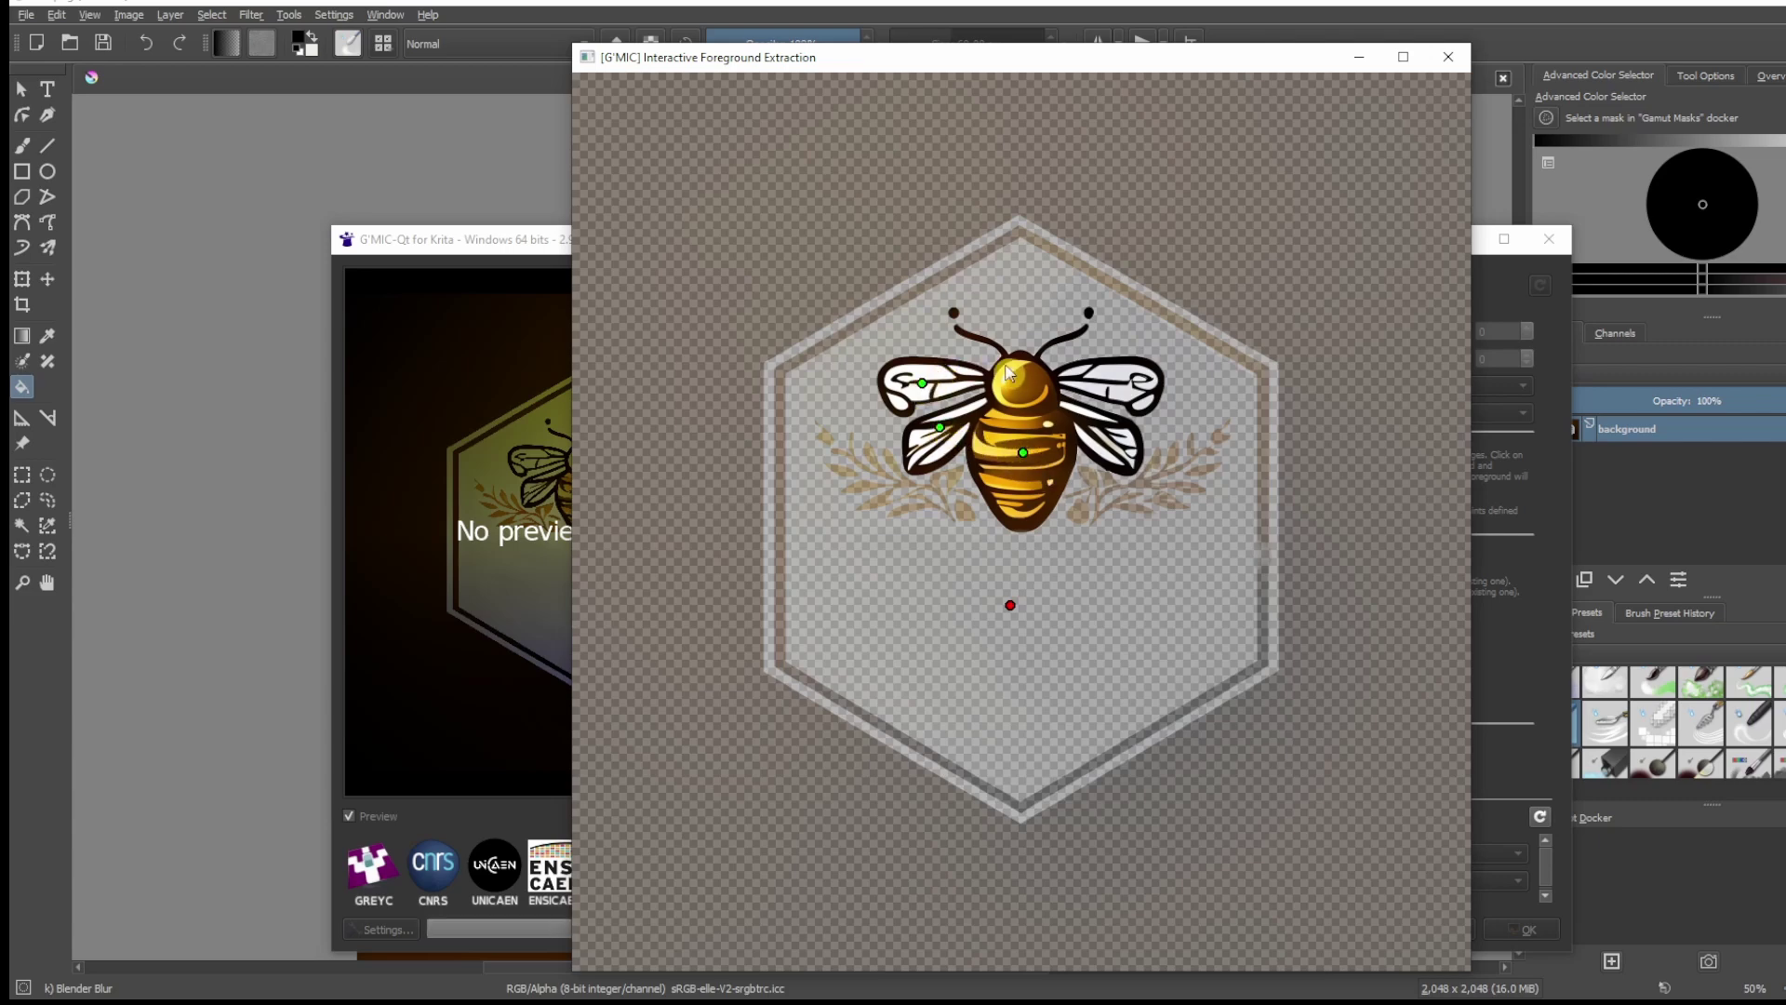
pyautogui.click(1115, 375)
pyautogui.click(1094, 433)
pyautogui.click(1022, 381)
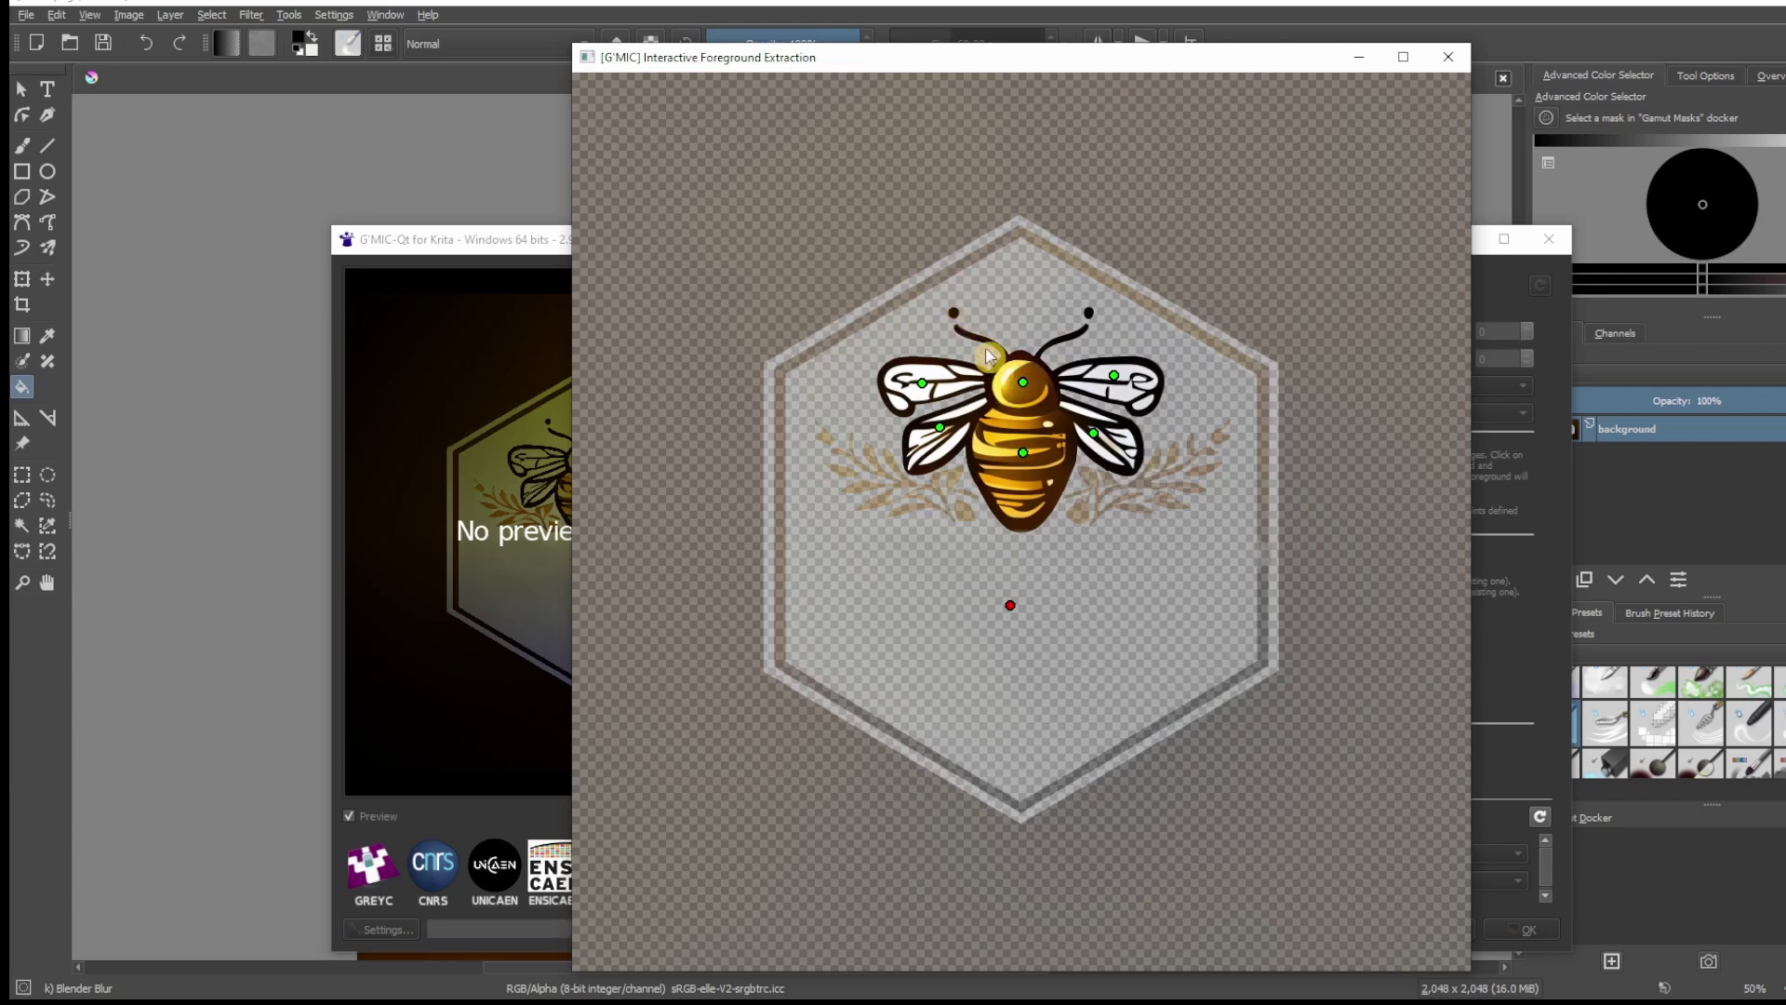
pyautogui.scroll(5, 988, 357)
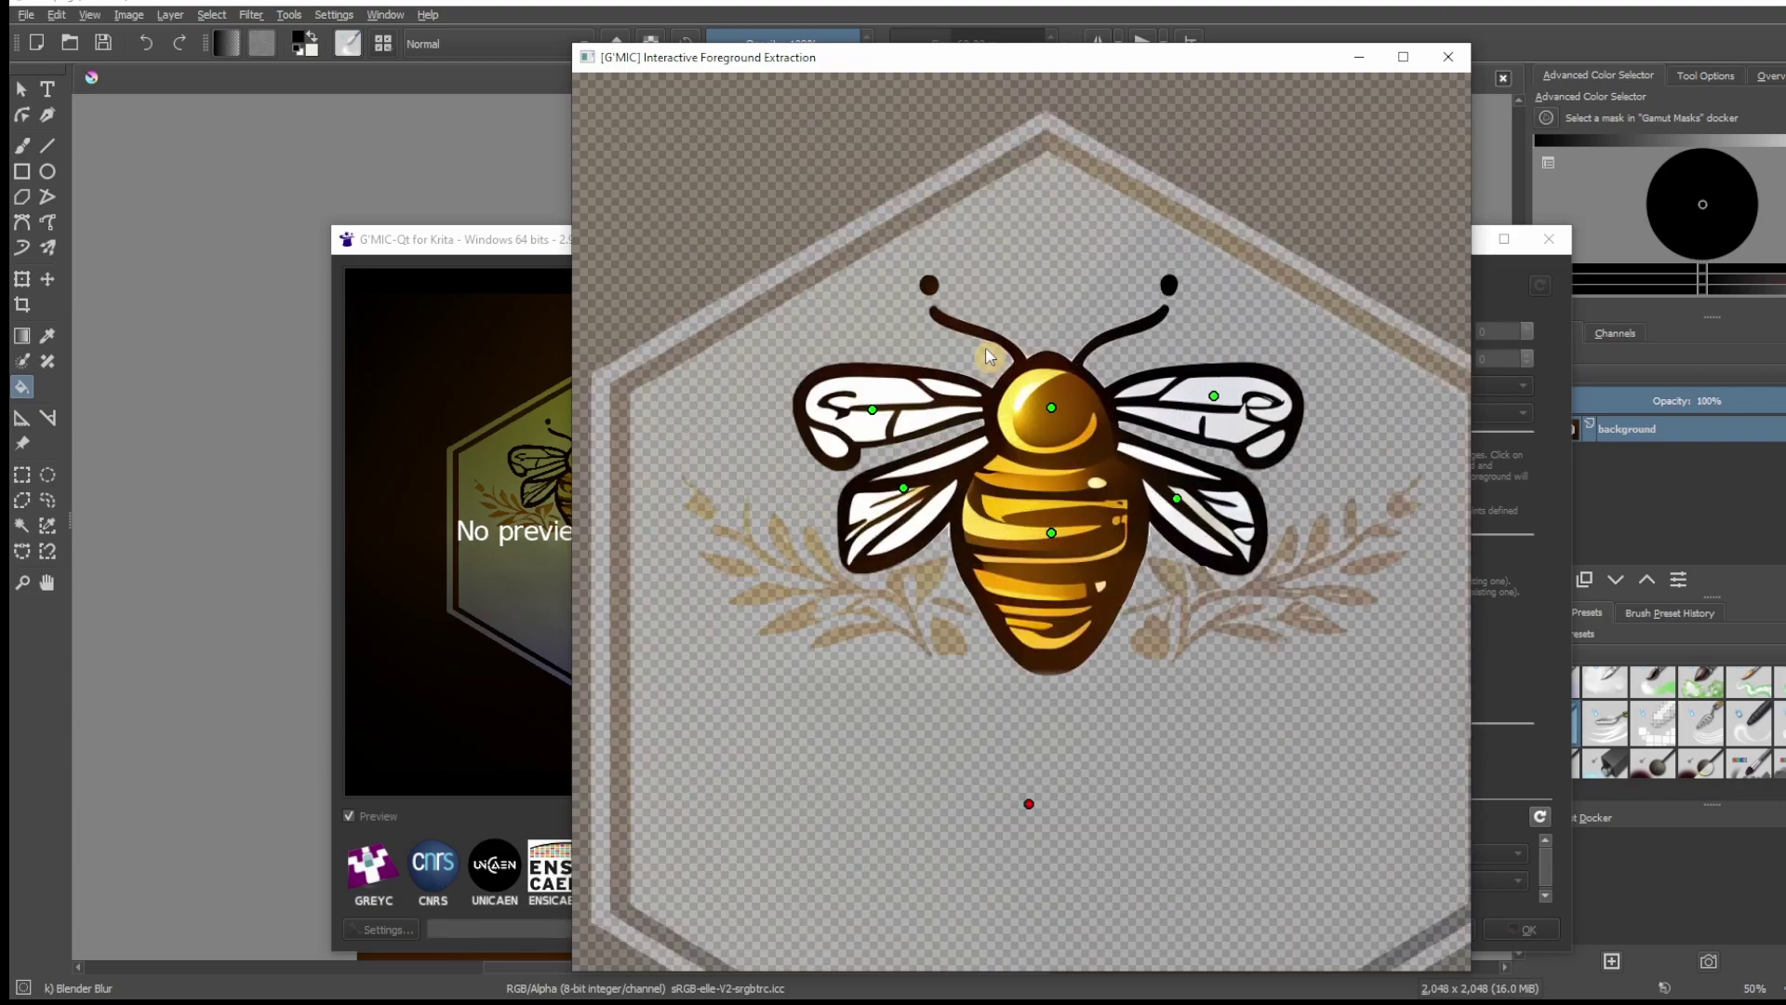
pyautogui.click(858, 198)
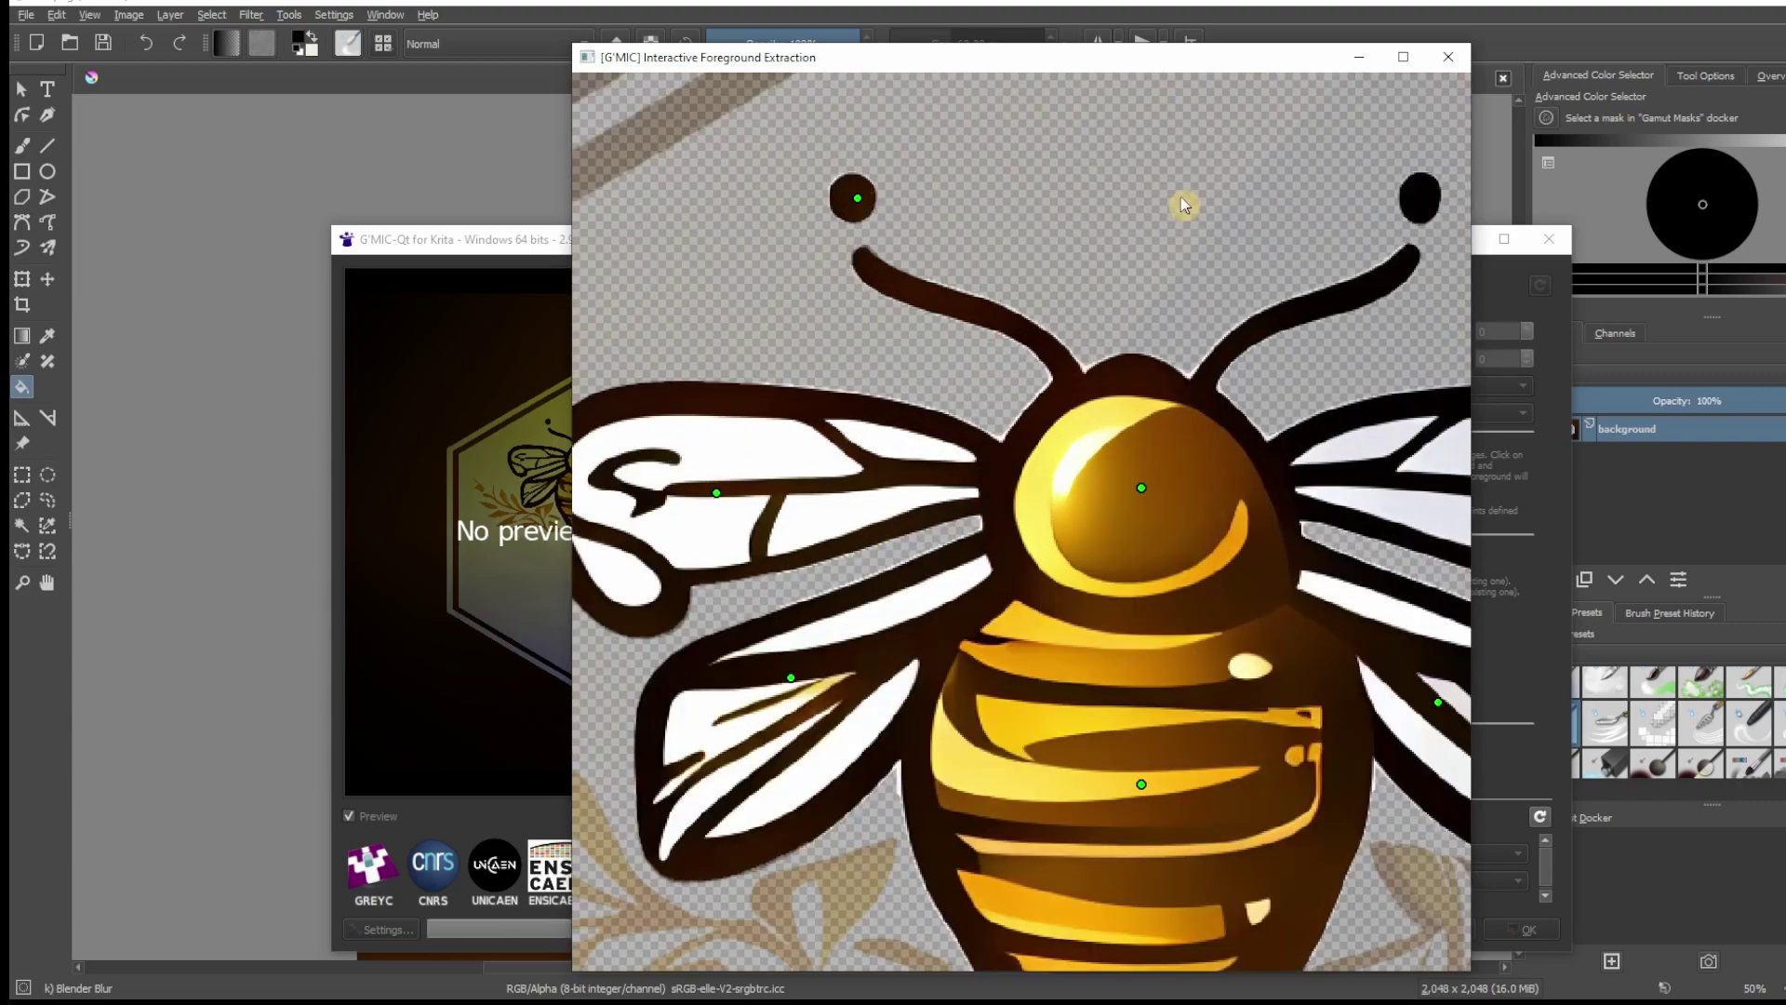
pyautogui.click(1417, 198)
# - Add background points around the badge's edges and left side
pyautogui.scroll(-5, 1150, 468)
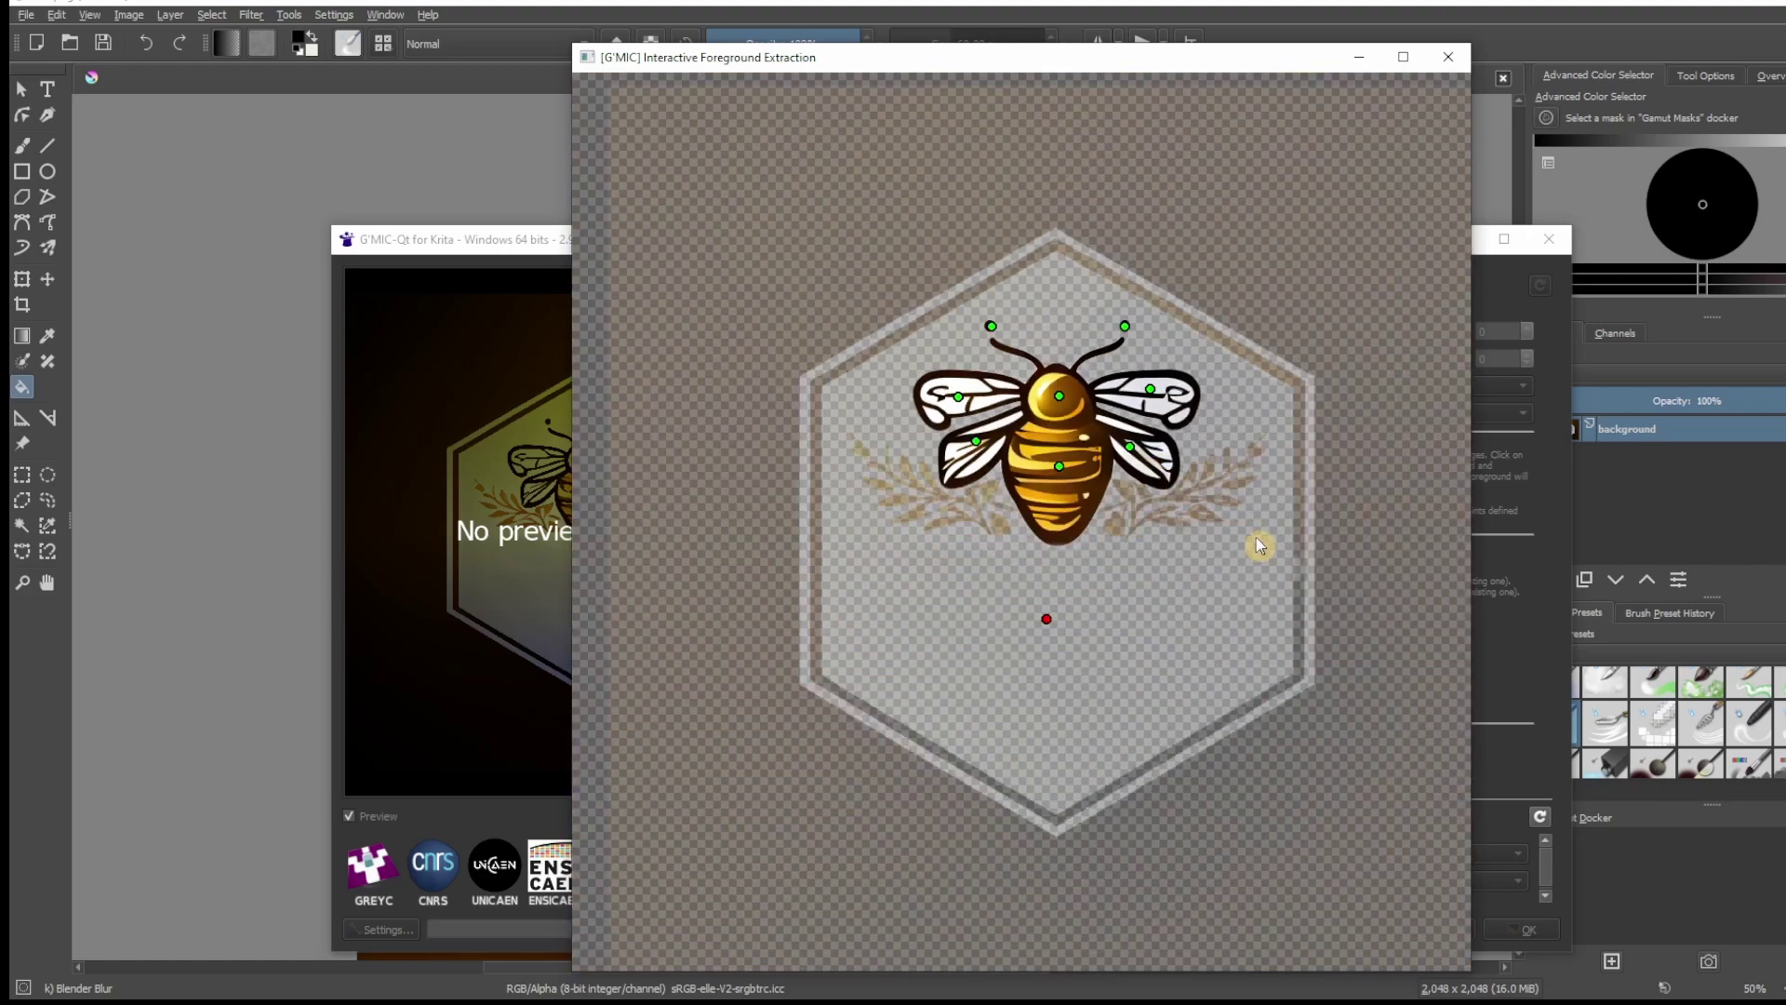
pyautogui.click(1218, 528)
pyautogui.click(1202, 270)
pyautogui.click(950, 220)
pyautogui.click(835, 429)
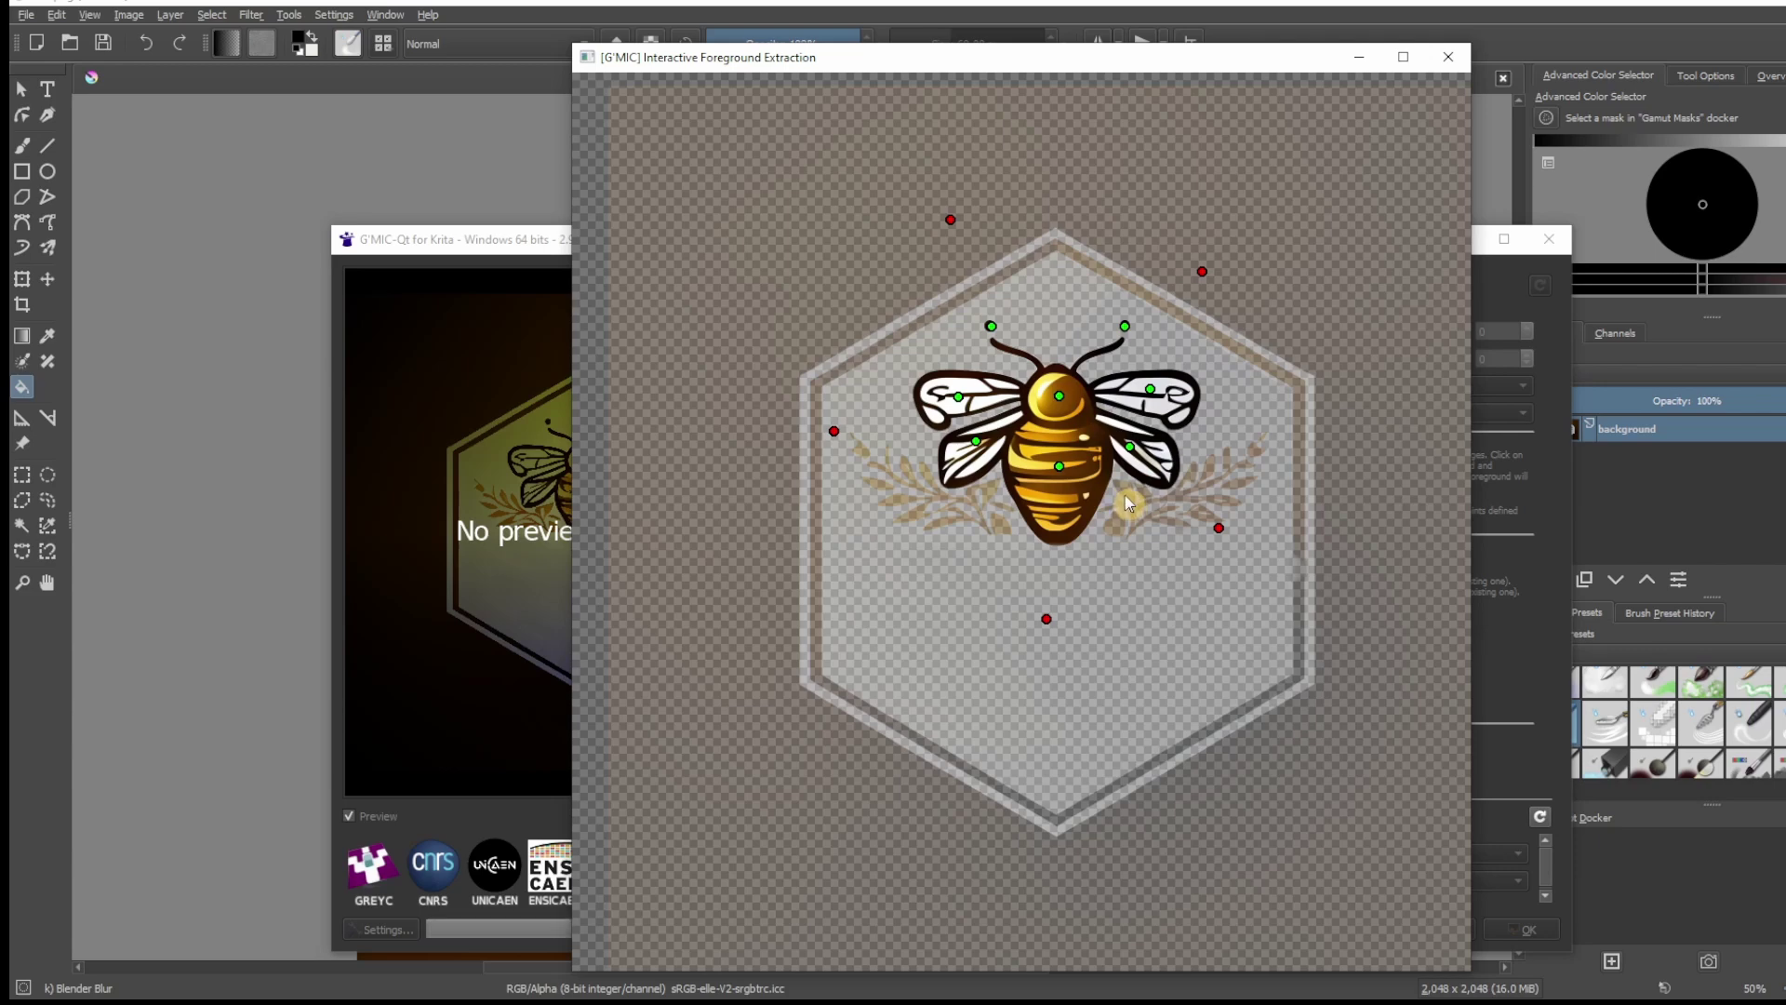
# - Preview the extraction on a dark background and mark the gap at the bee's edge as background
pyautogui.press('space')
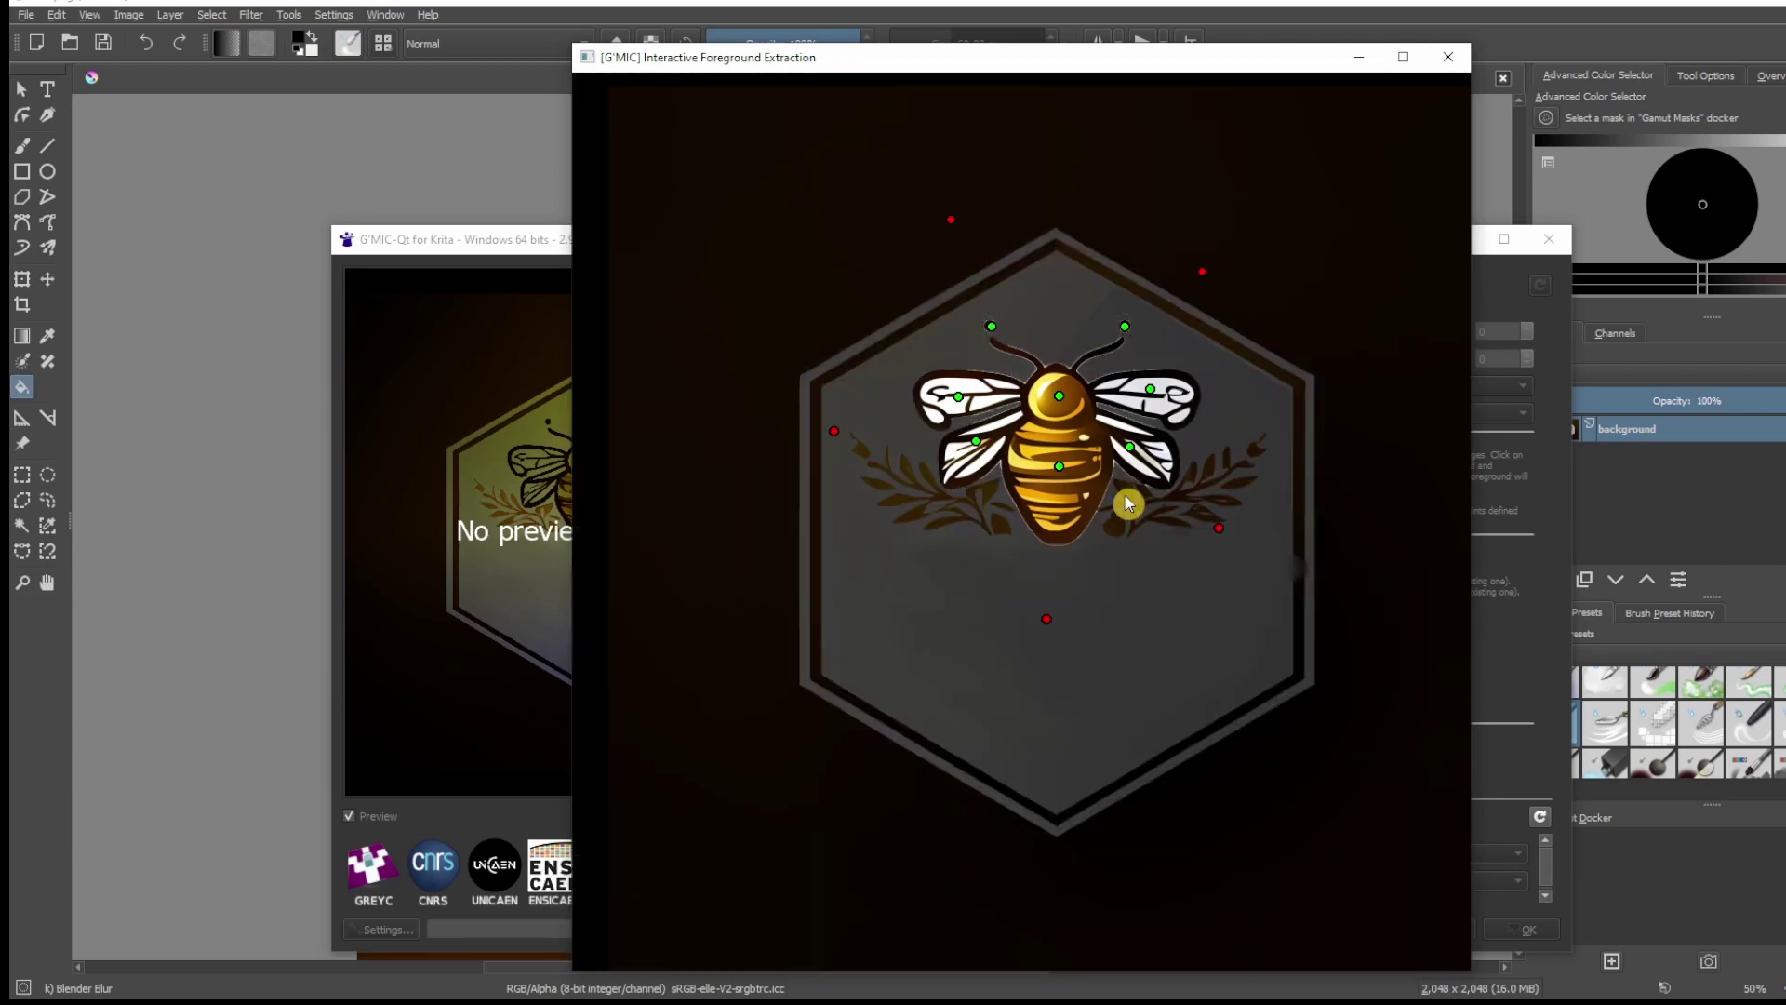
pyautogui.scroll(5, 1073, 477)
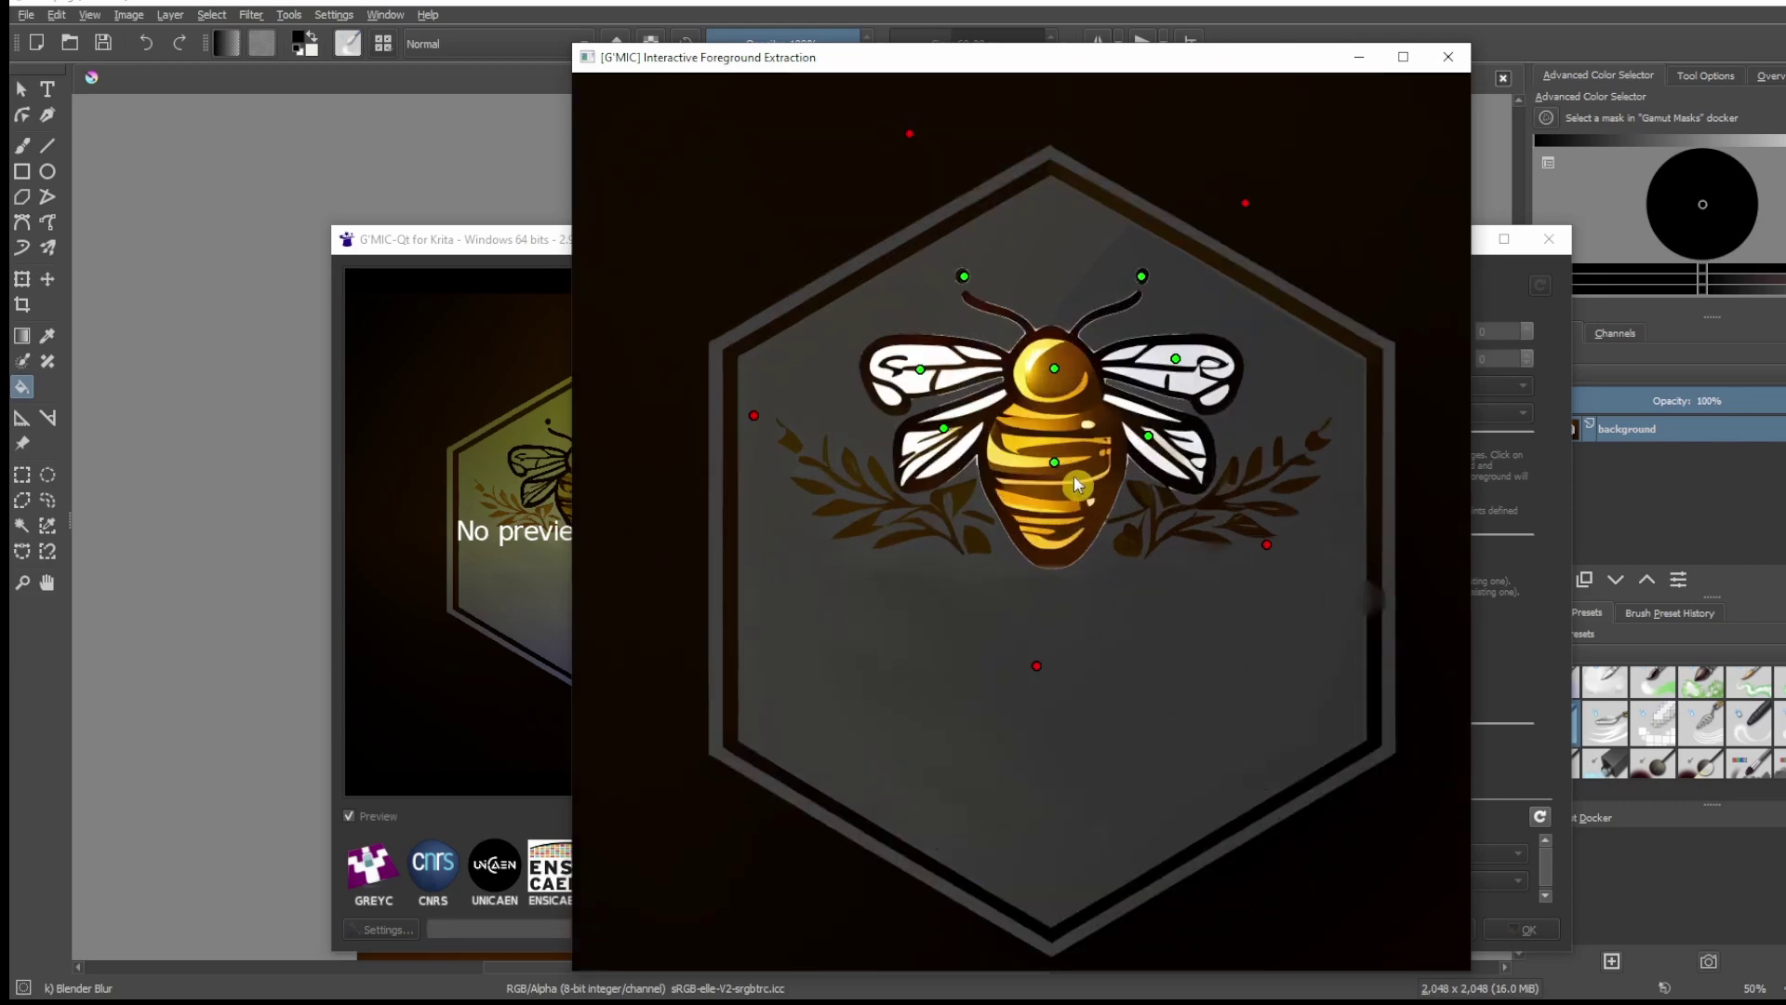
pyautogui.scroll(3, 1056, 518)
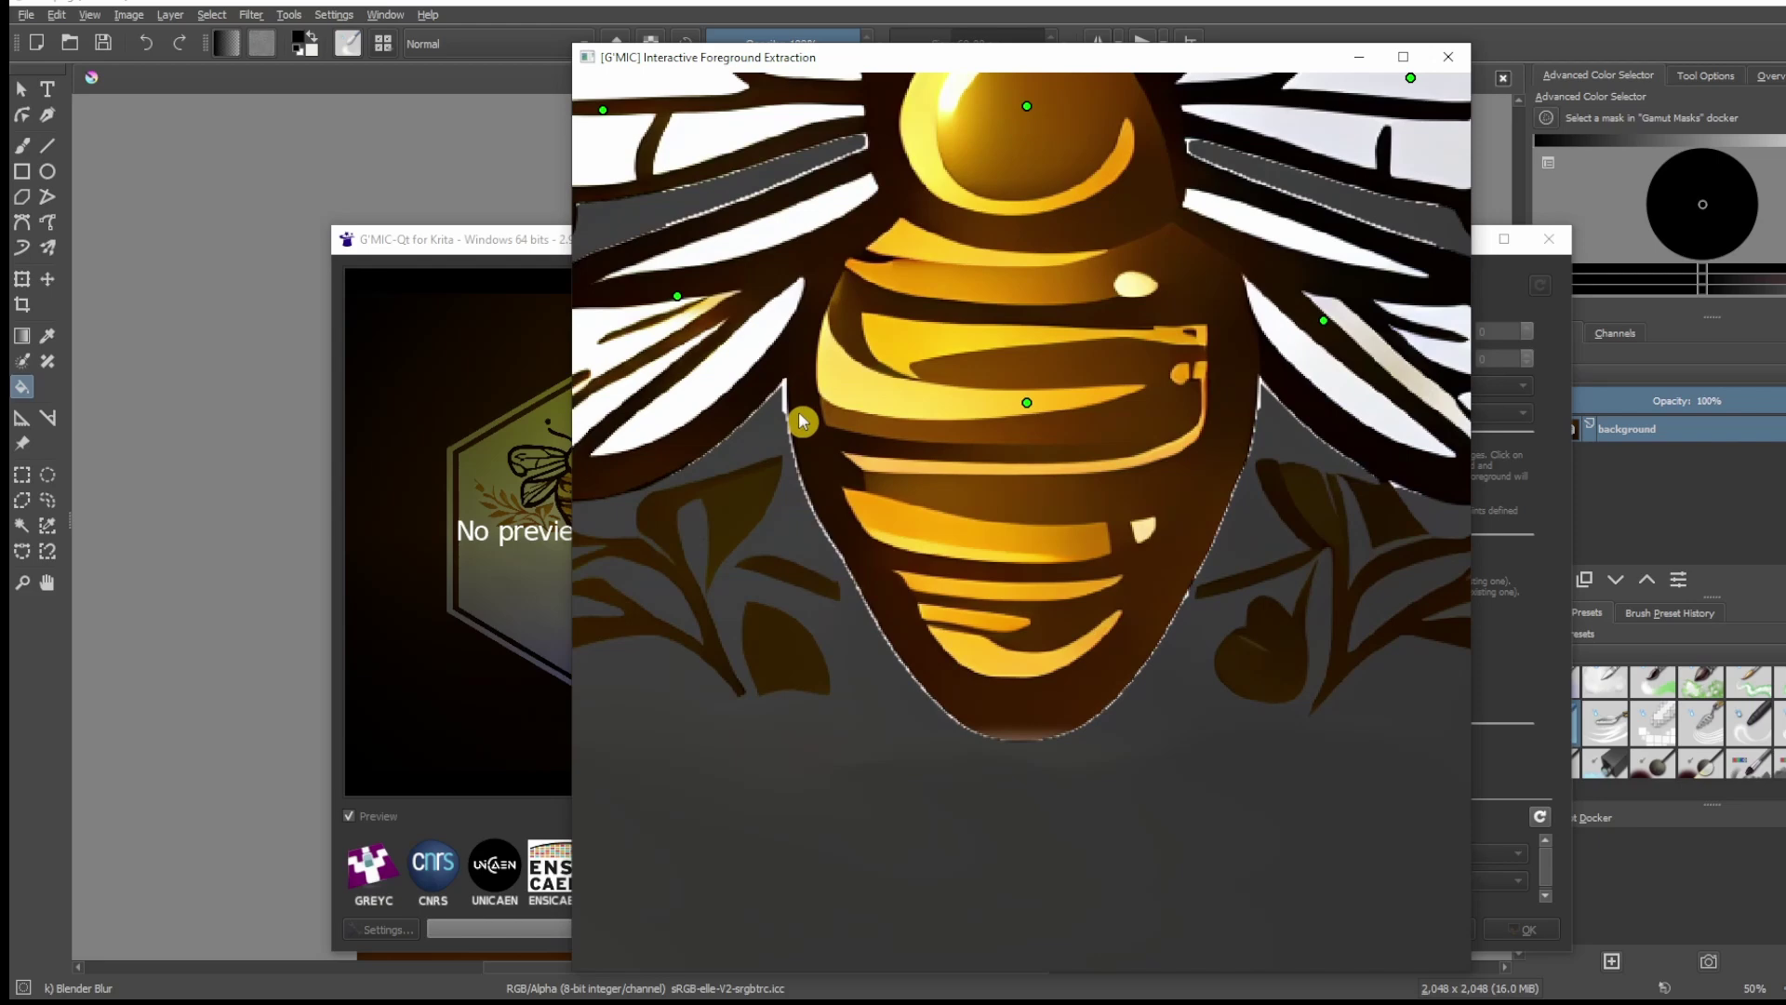
pyautogui.scroll(3, 786, 406)
pyautogui.scroll(1, 785, 404)
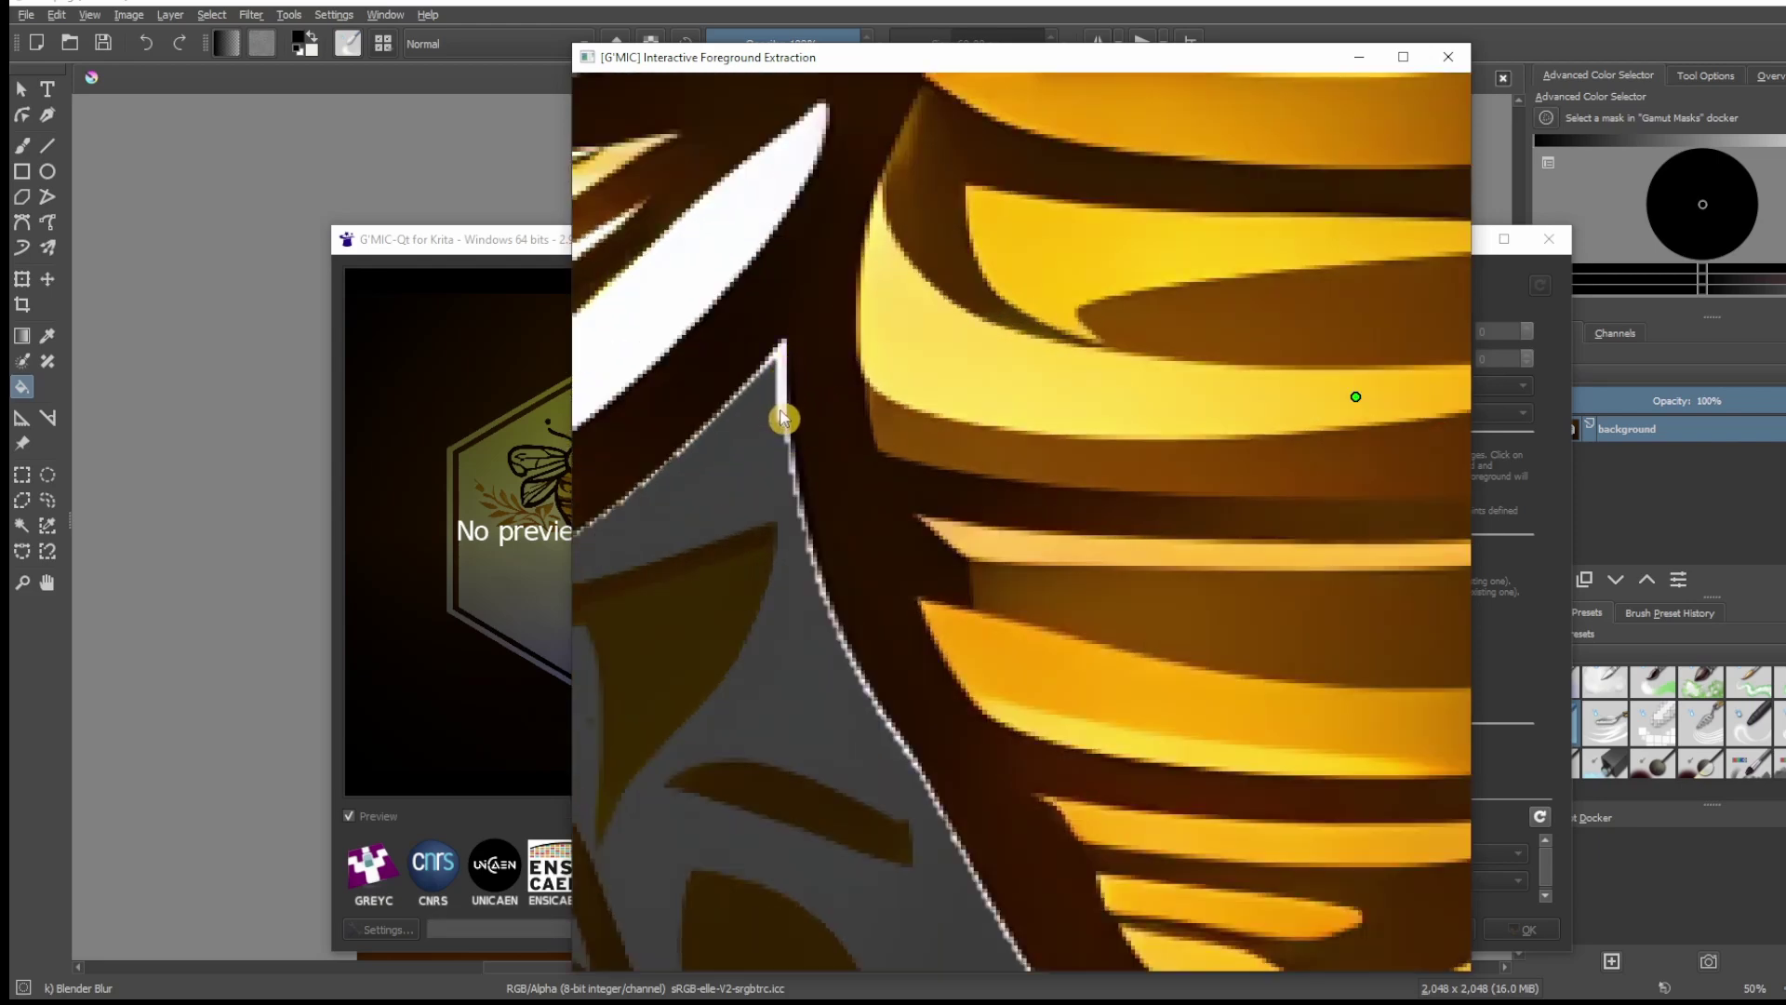
pyautogui.scroll(-4, 880, 642)
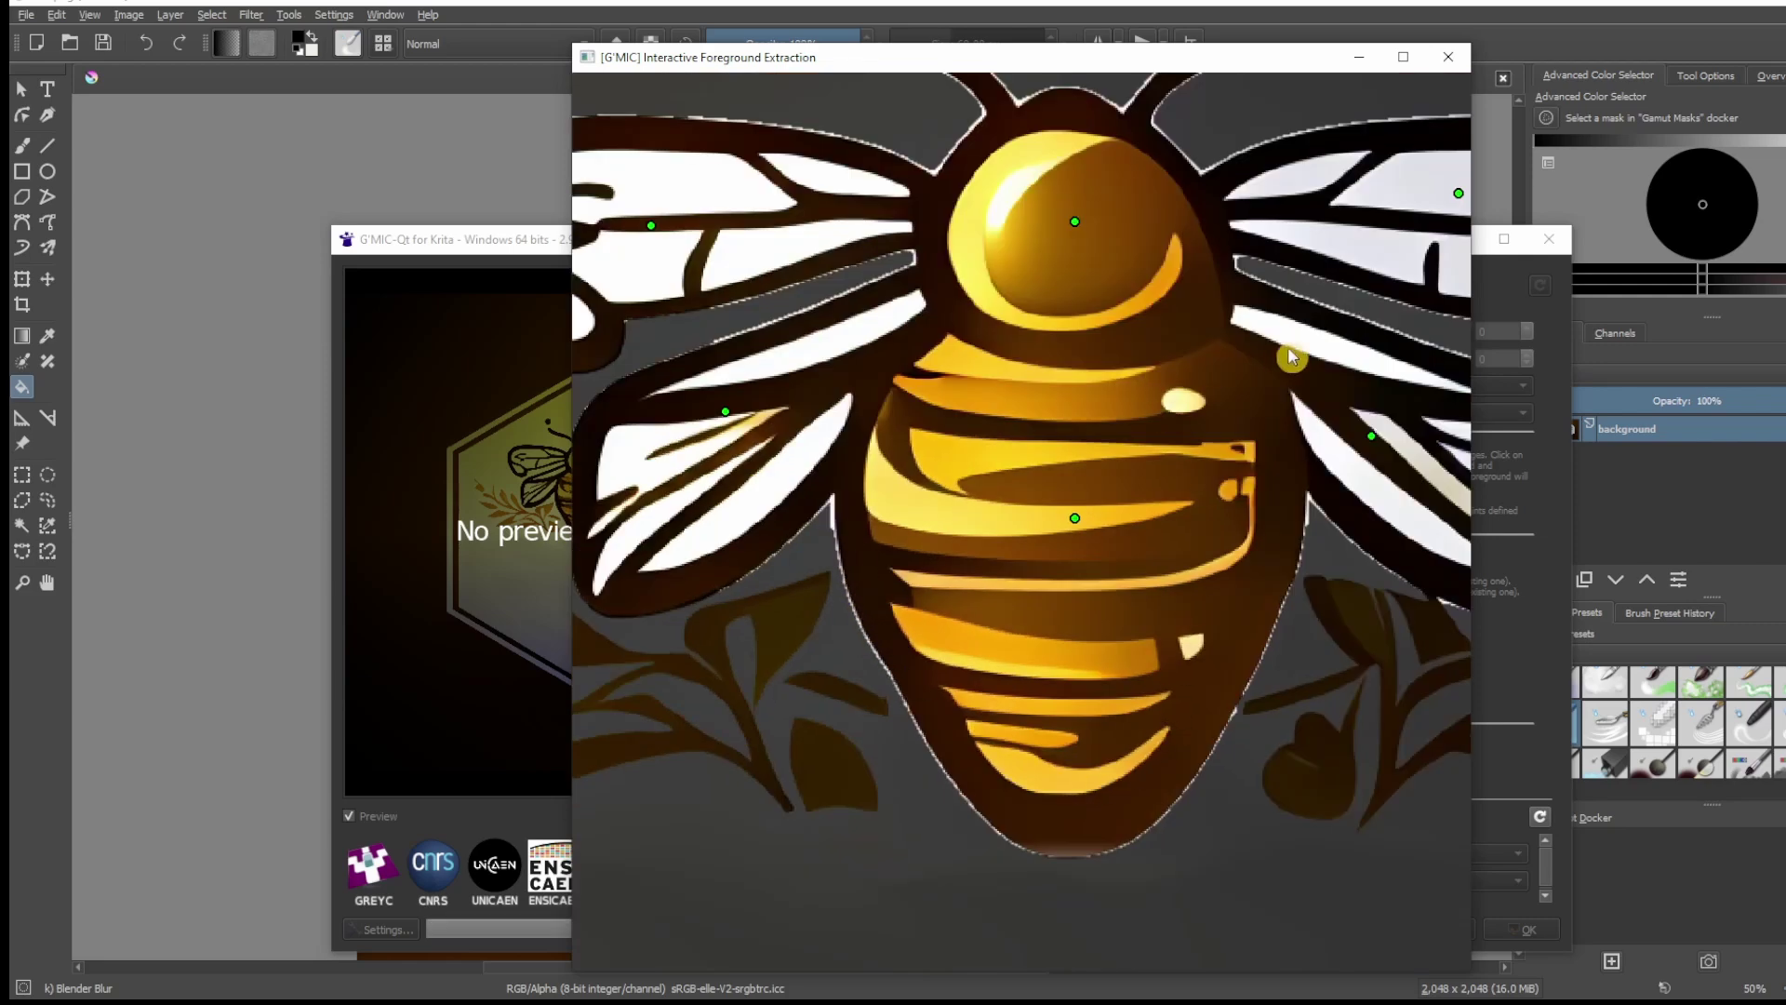
pyautogui.scroll(4, 879, 535)
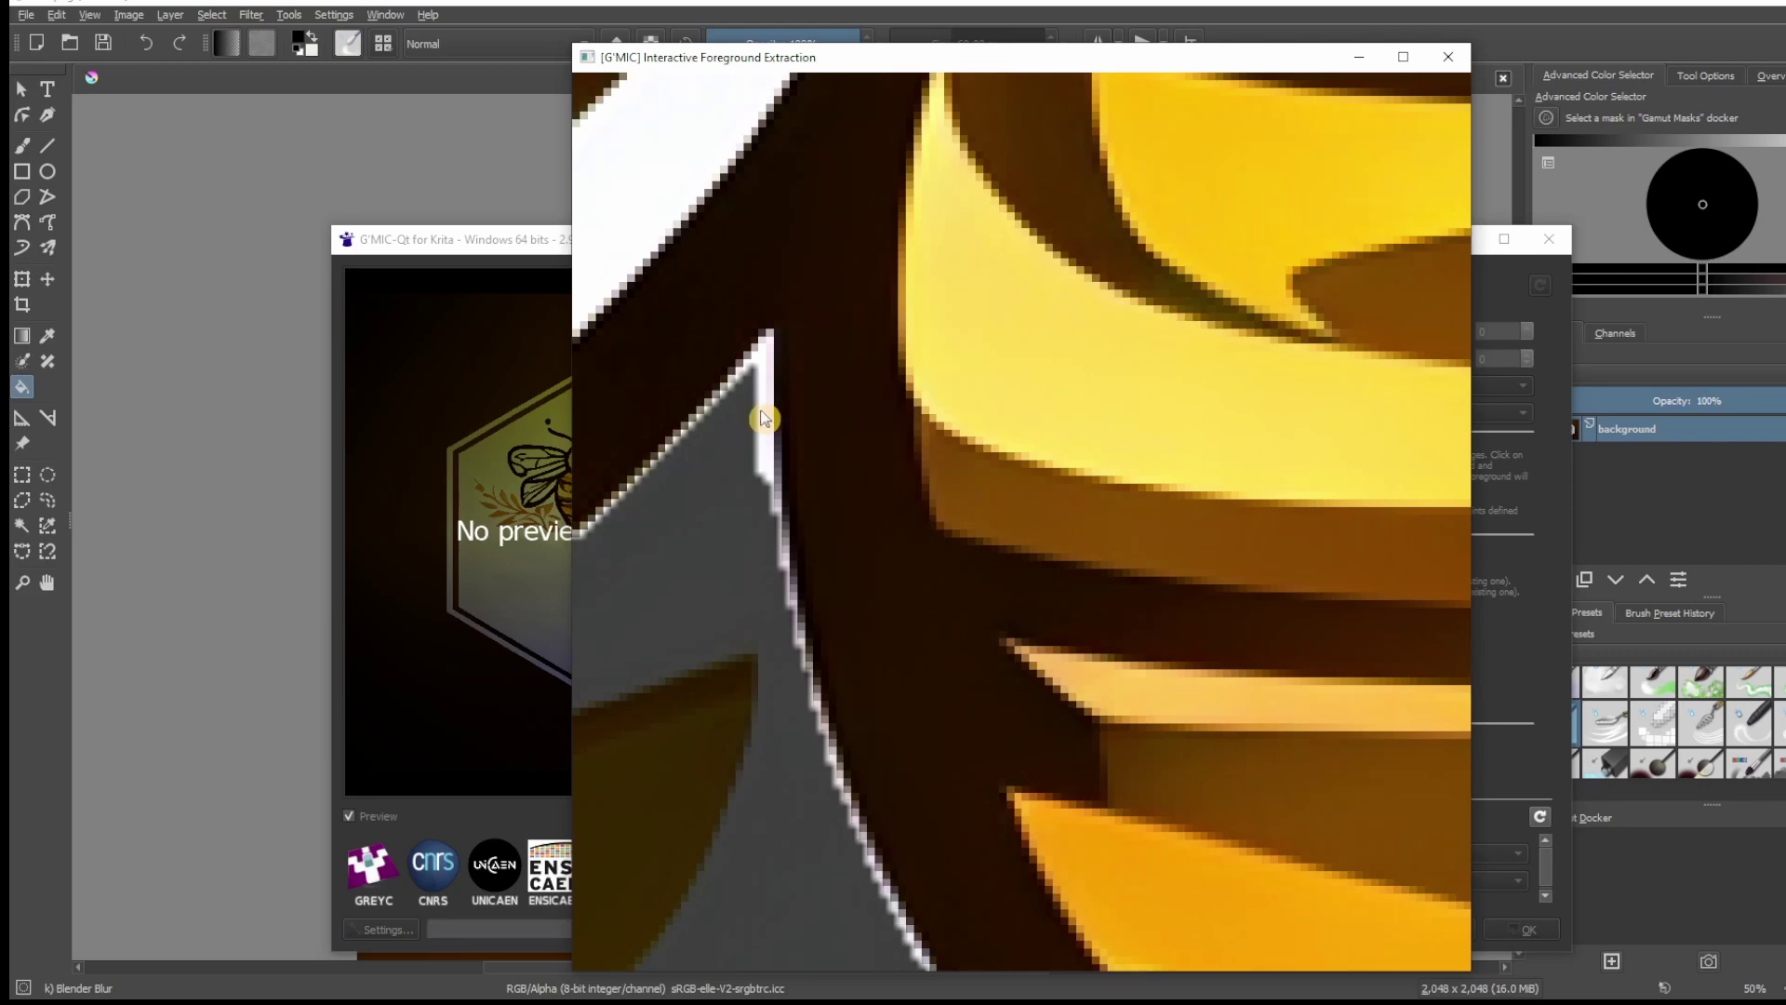
pyautogui.scroll(3, 763, 407)
pyautogui.rightClick(759, 382)
# - Add background points beside the abdomen and just outside the bee's outline
pyautogui.scroll(-7, 772, 535)
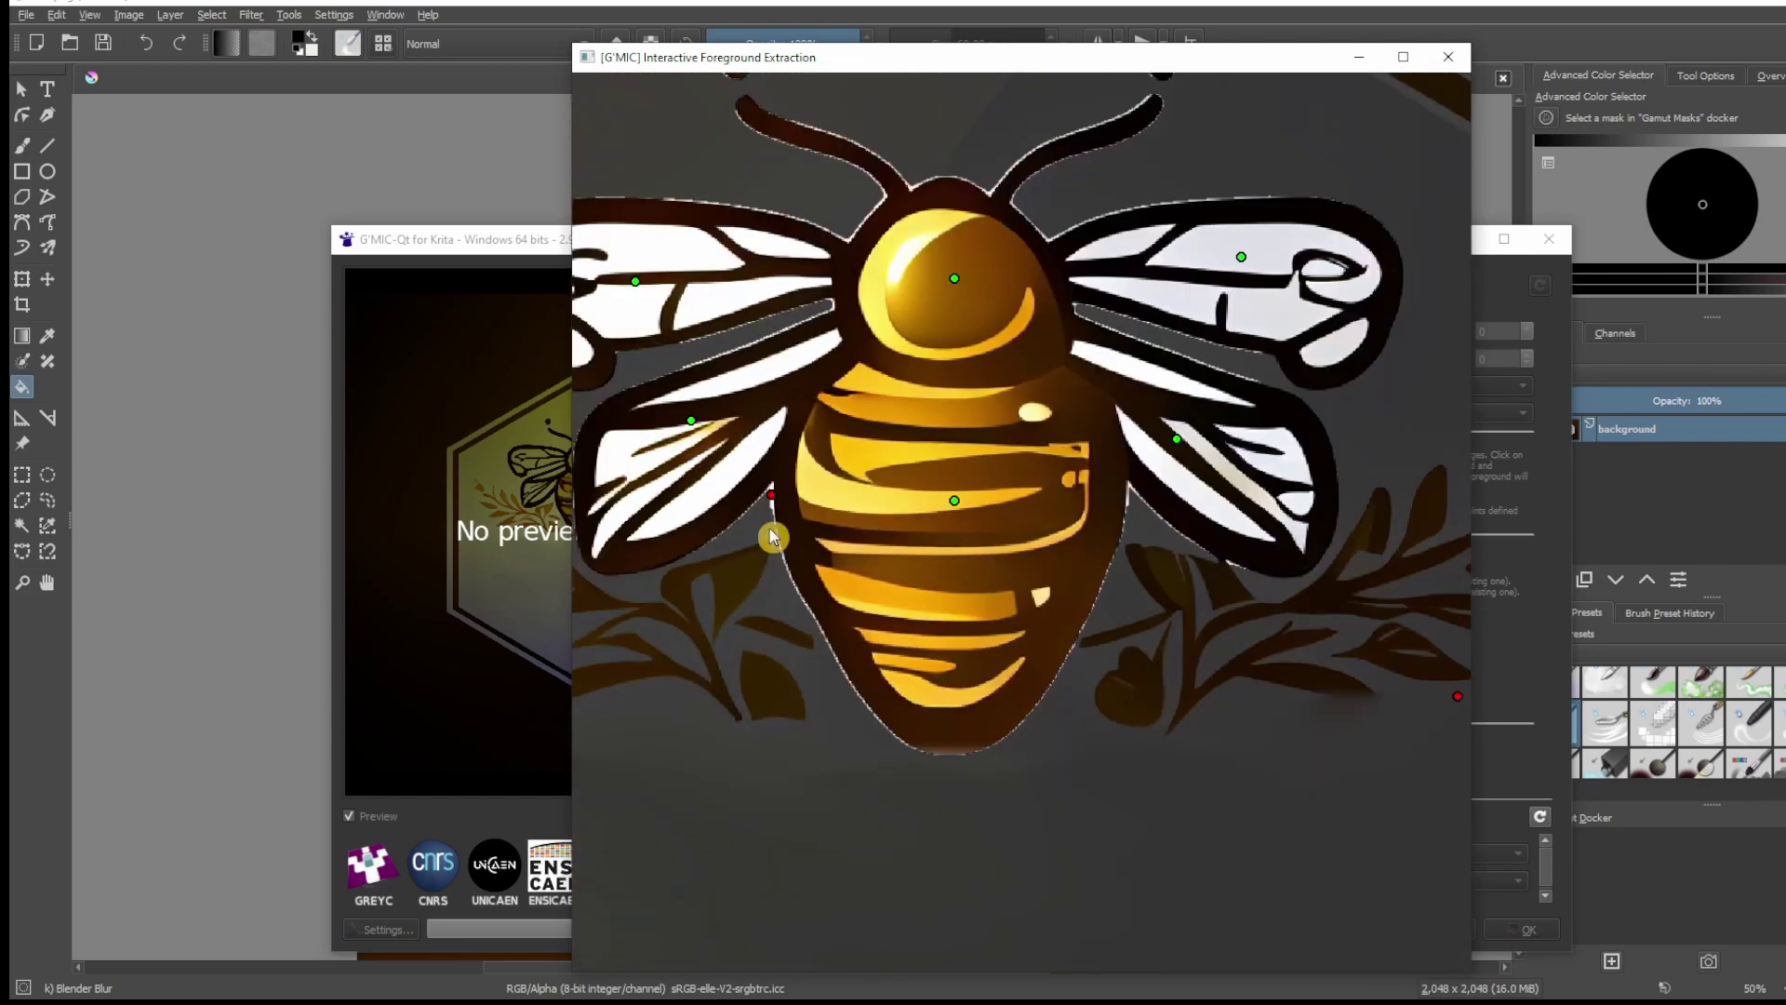
pyautogui.scroll(3, 1145, 582)
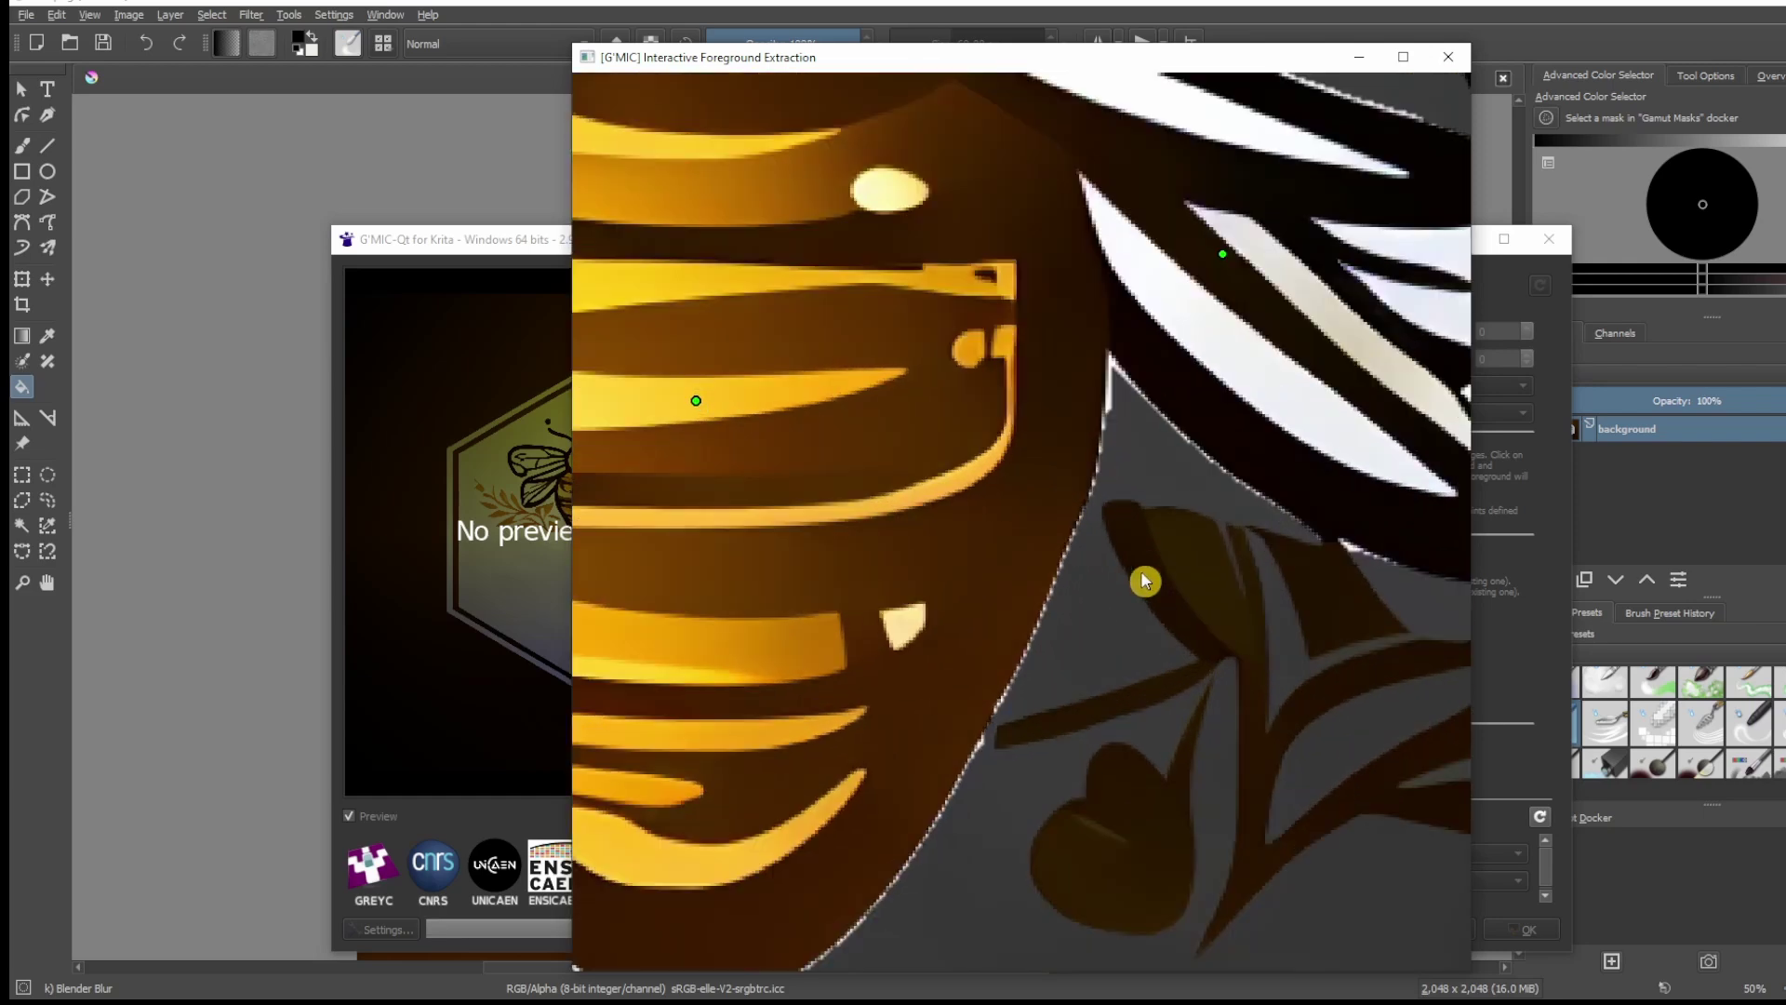
pyautogui.scroll(3, 1144, 581)
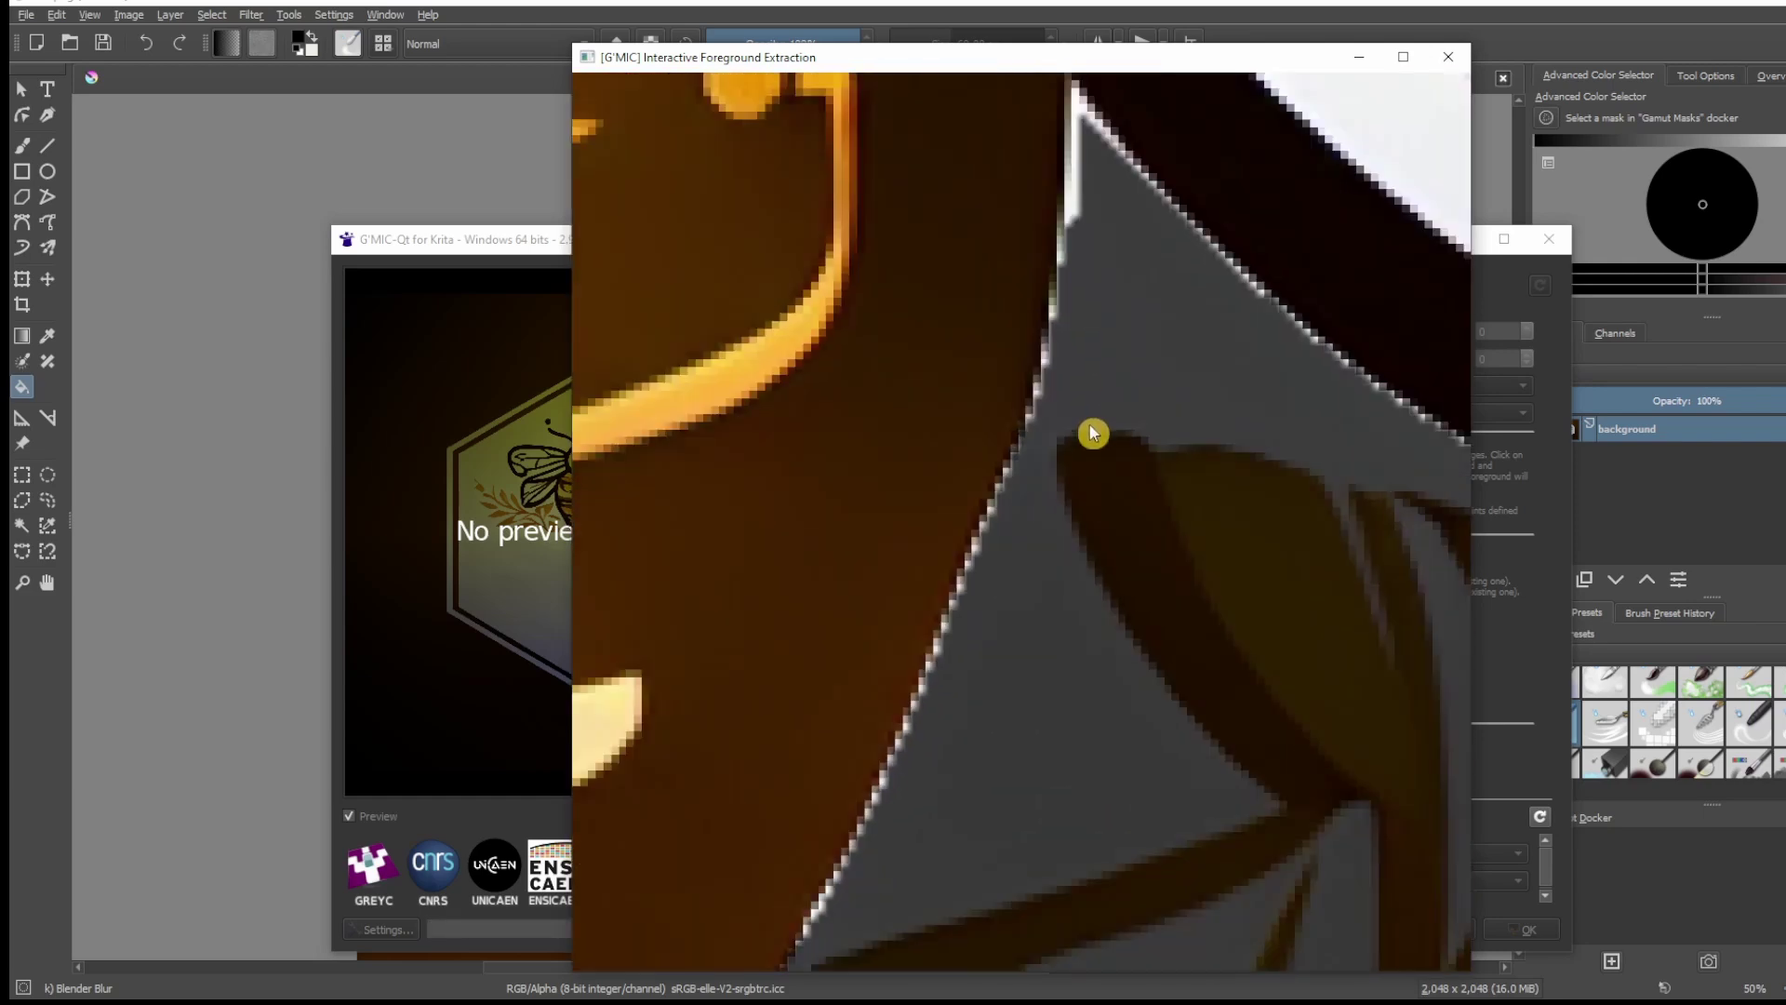
pyautogui.scroll(-4, 1093, 432)
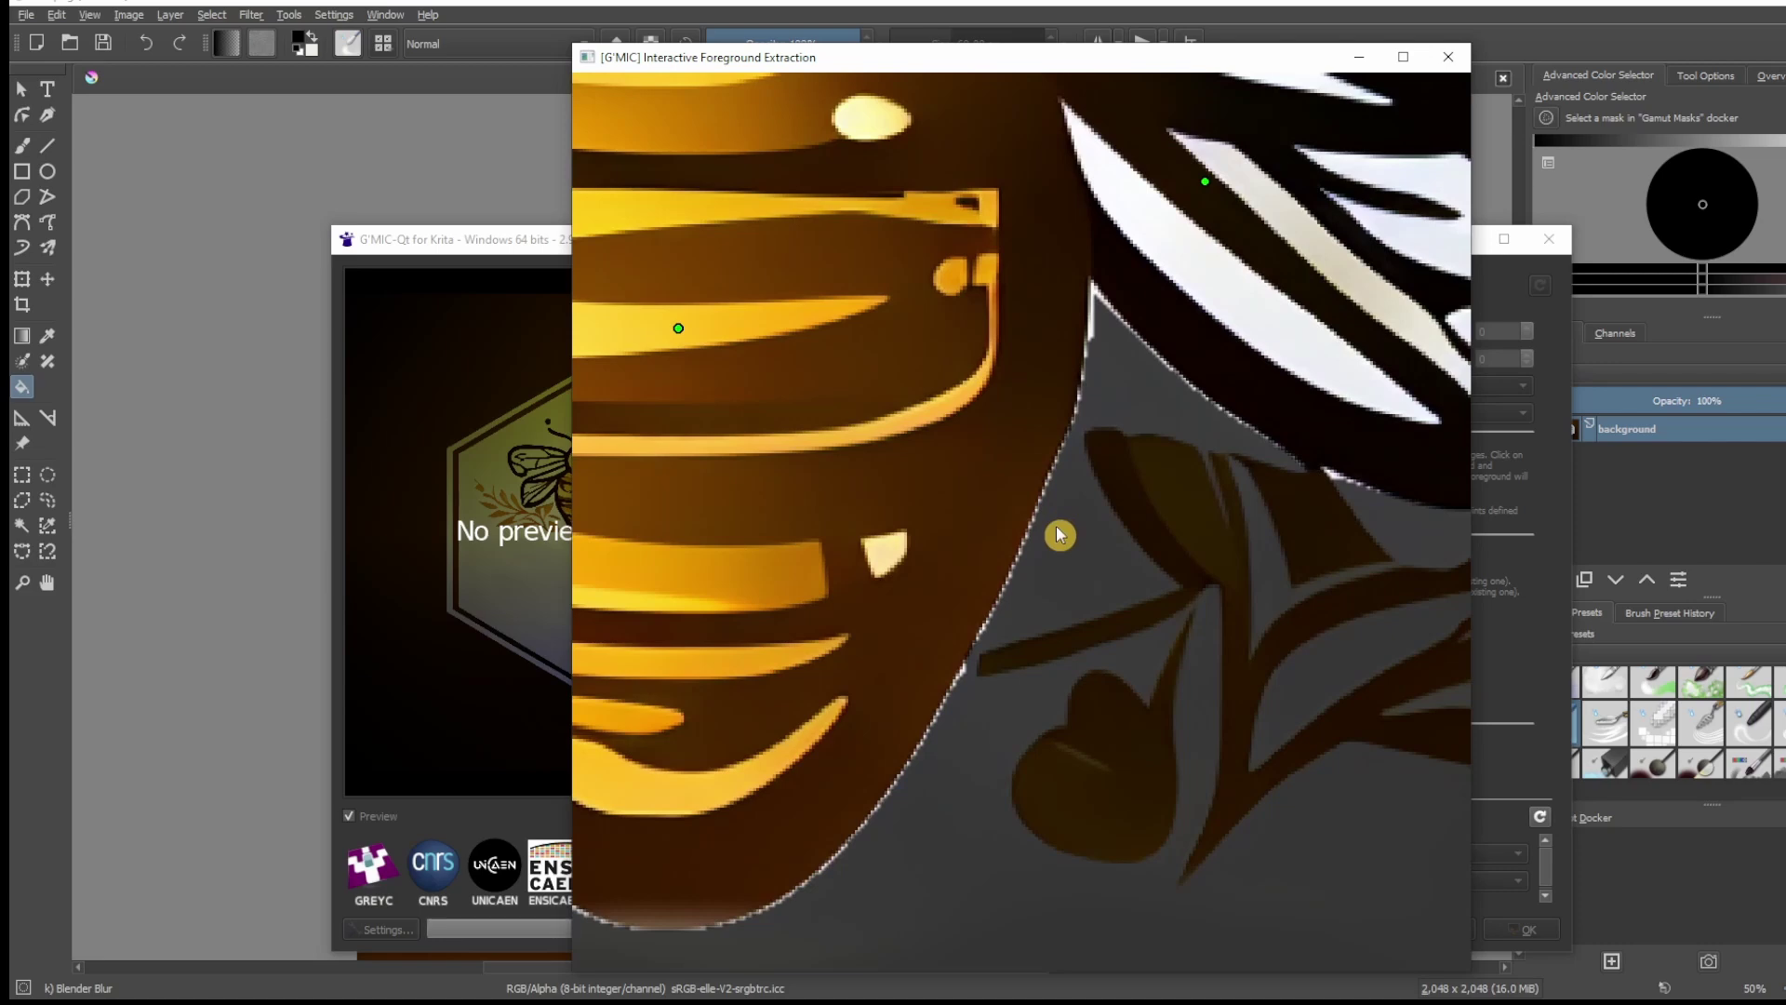
pyautogui.scroll(4, 1059, 535)
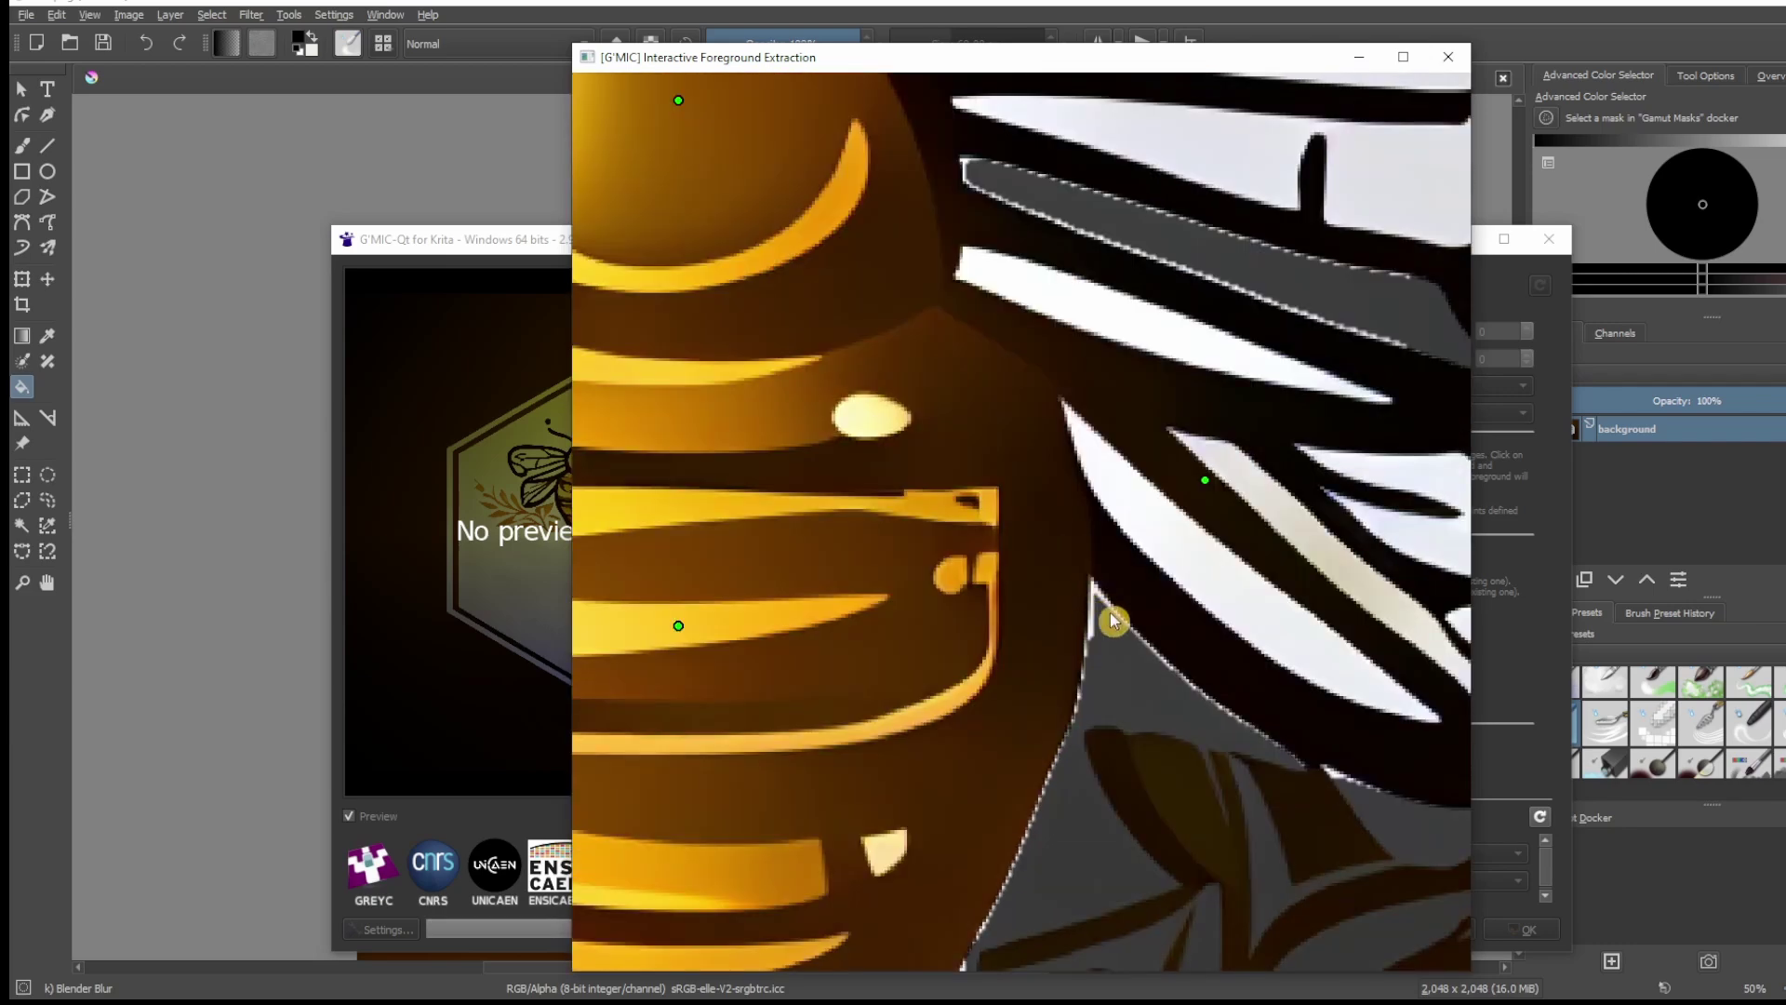
pyautogui.scroll(2, 1114, 620)
pyautogui.scroll(2, 1113, 620)
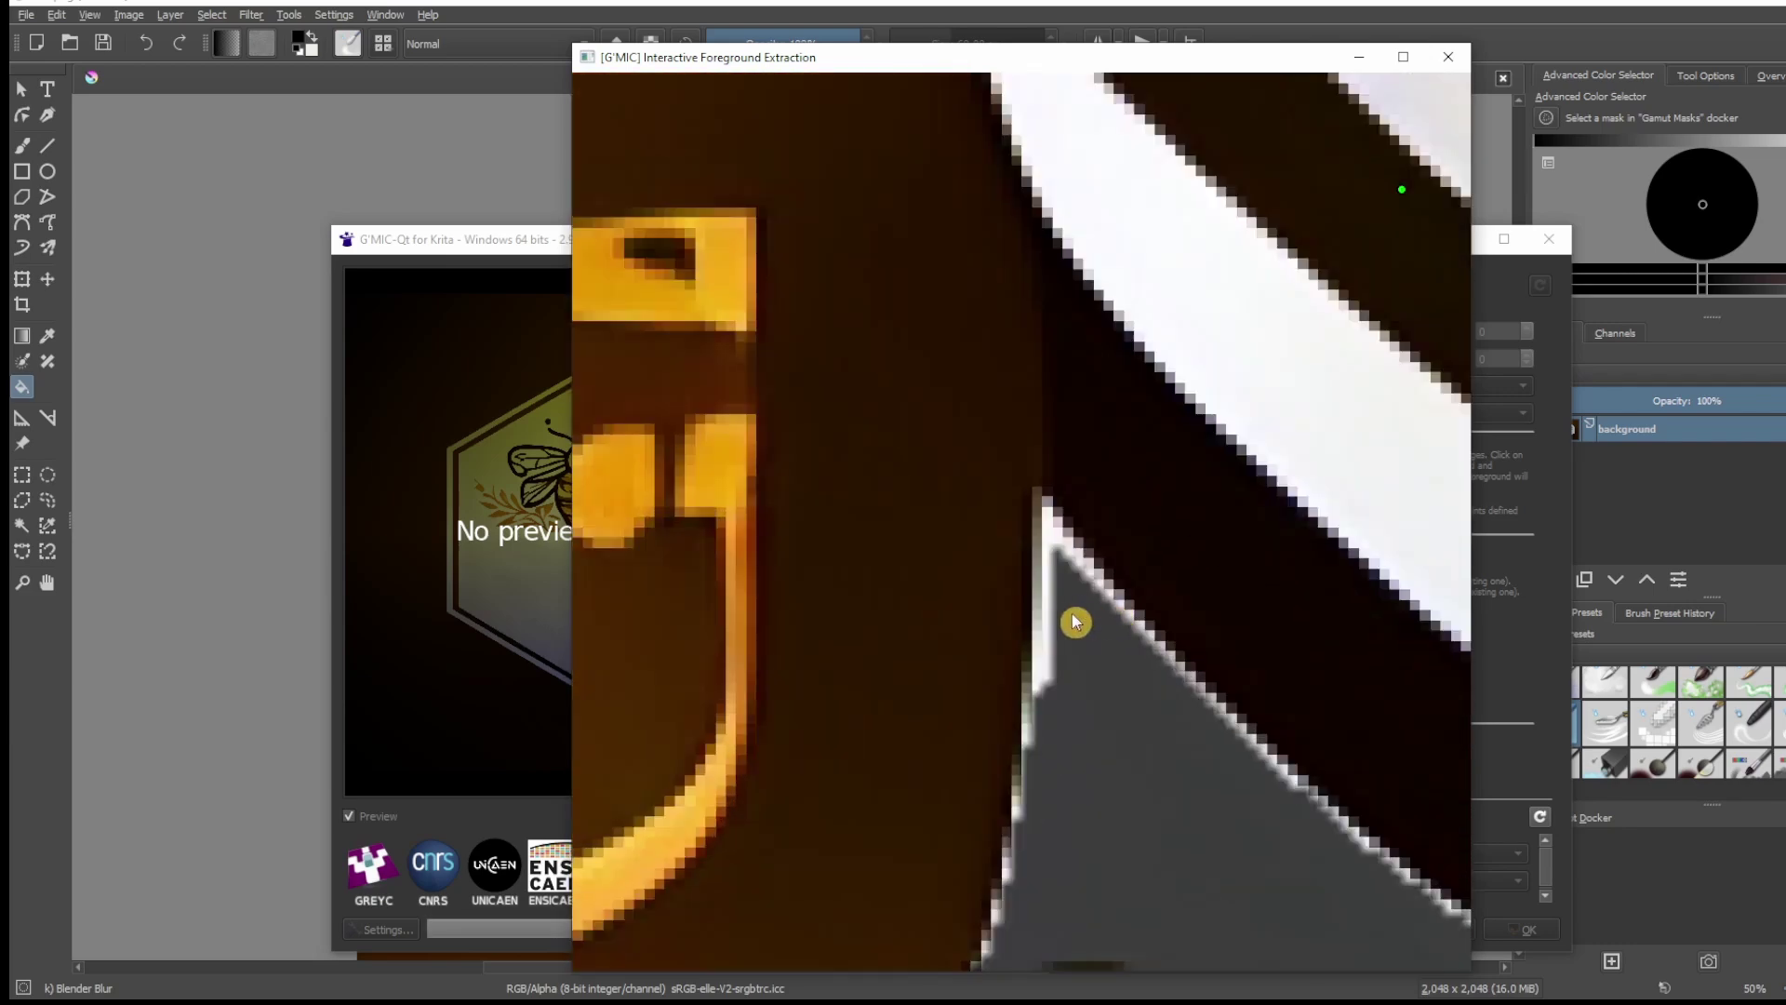
pyautogui.rightClick(1042, 654)
pyautogui.scroll(-6, 1052, 582)
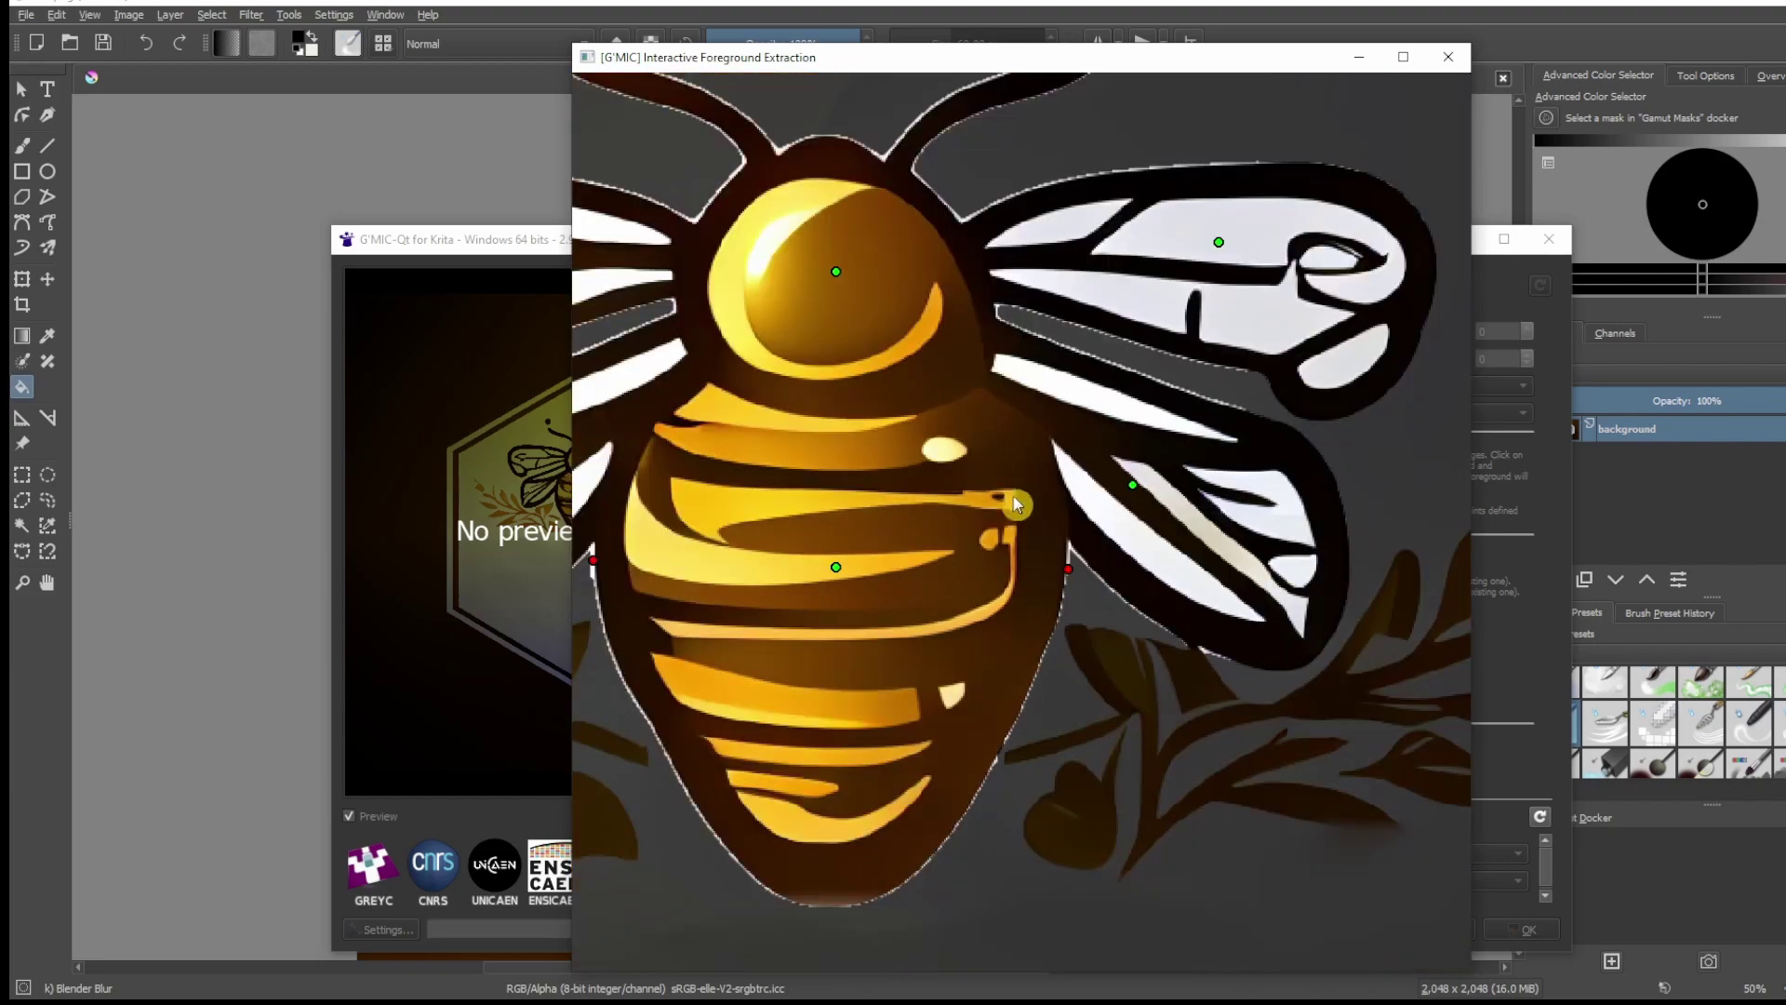
pyautogui.scroll(3, 1003, 490)
pyautogui.scroll(-5, 1003, 490)
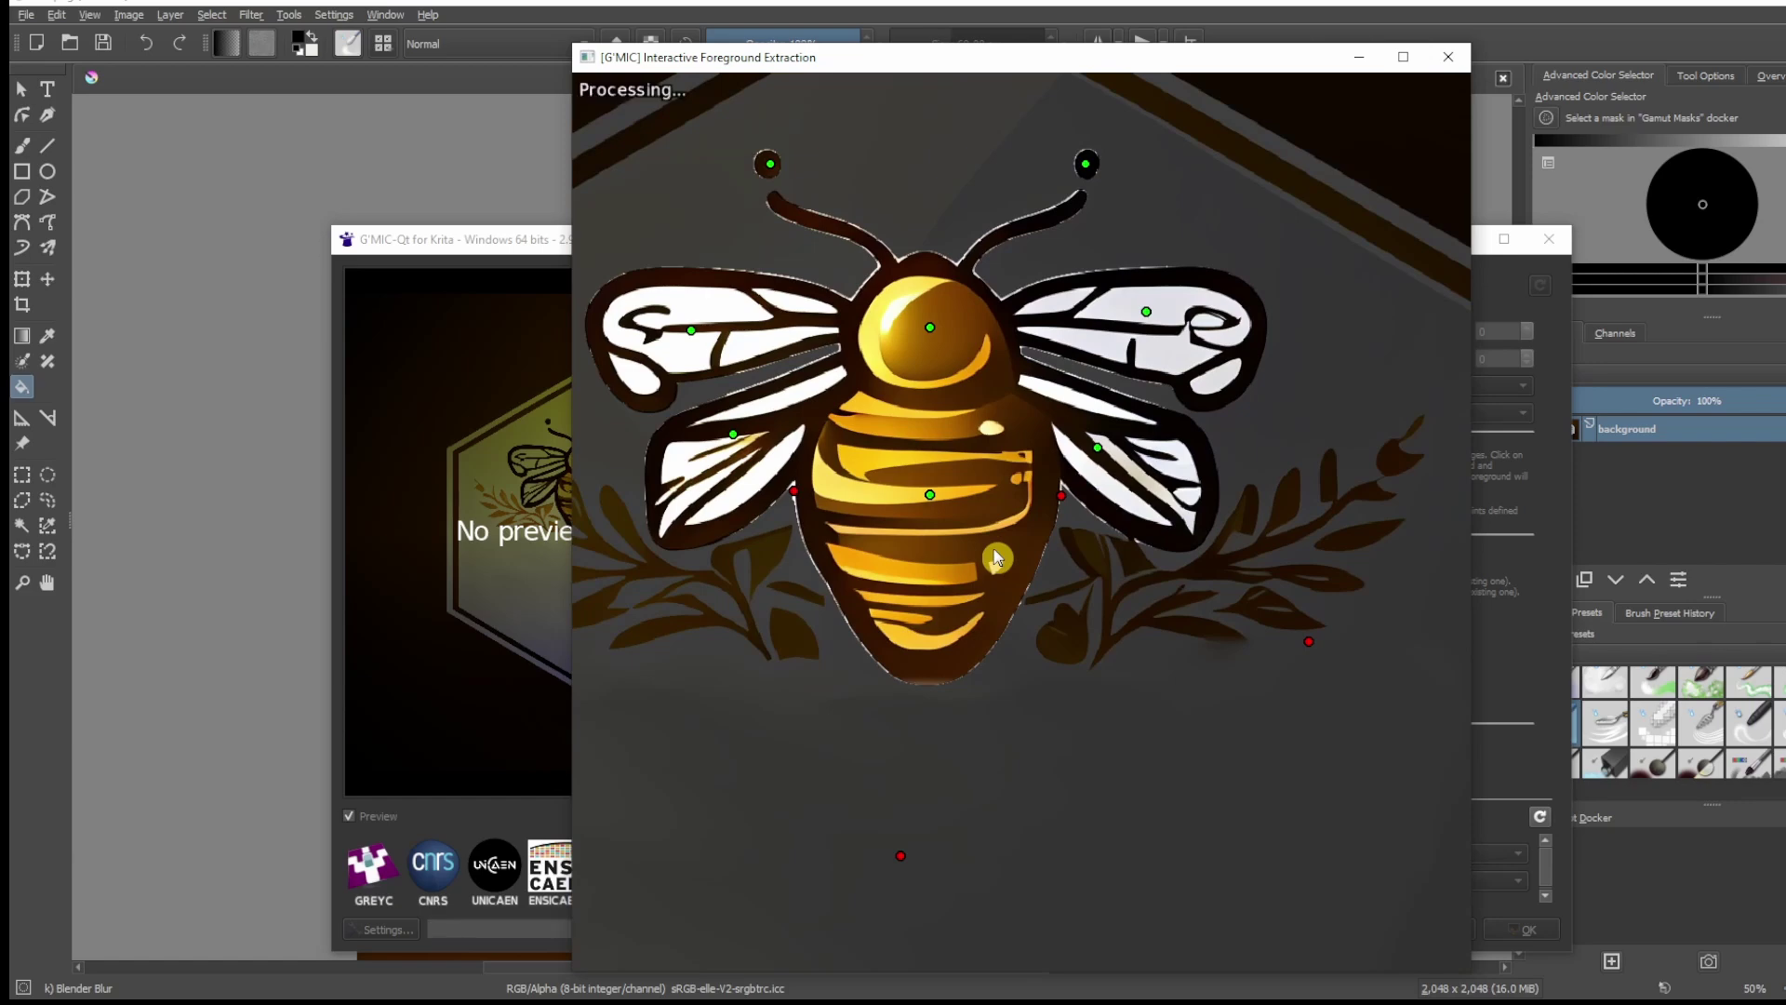
pyautogui.scroll(3, 861, 637)
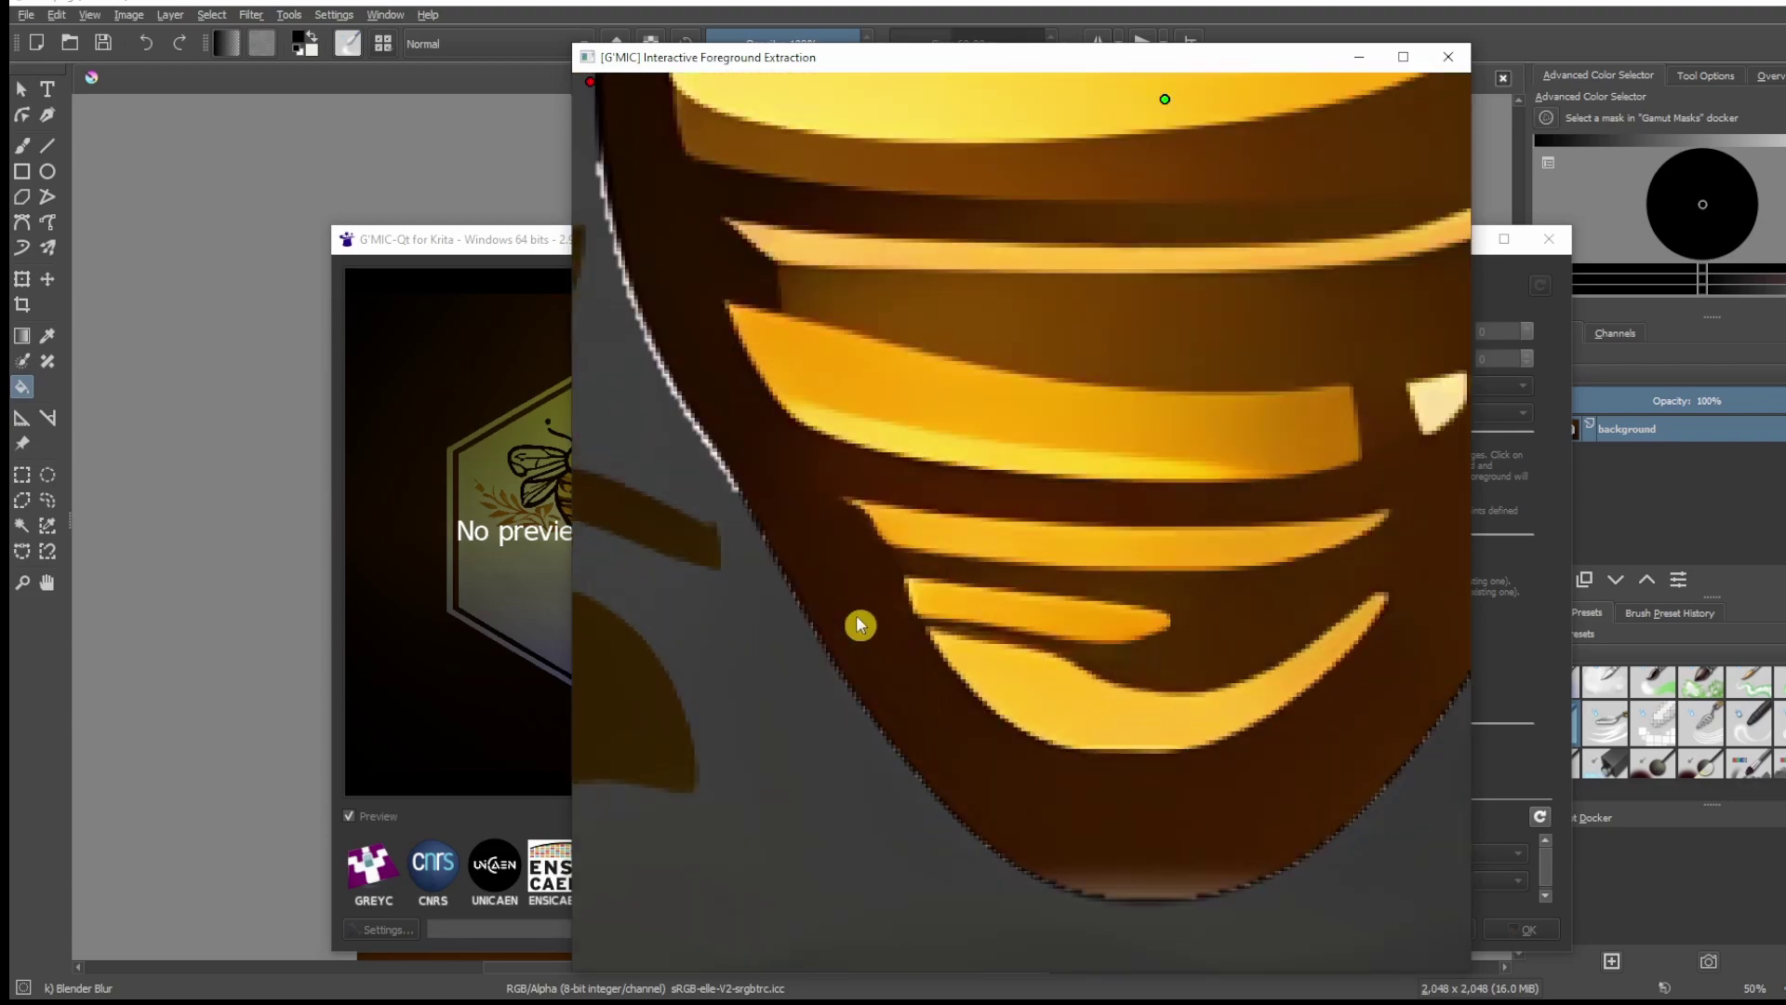
pyautogui.scroll(-5, 704, 467)
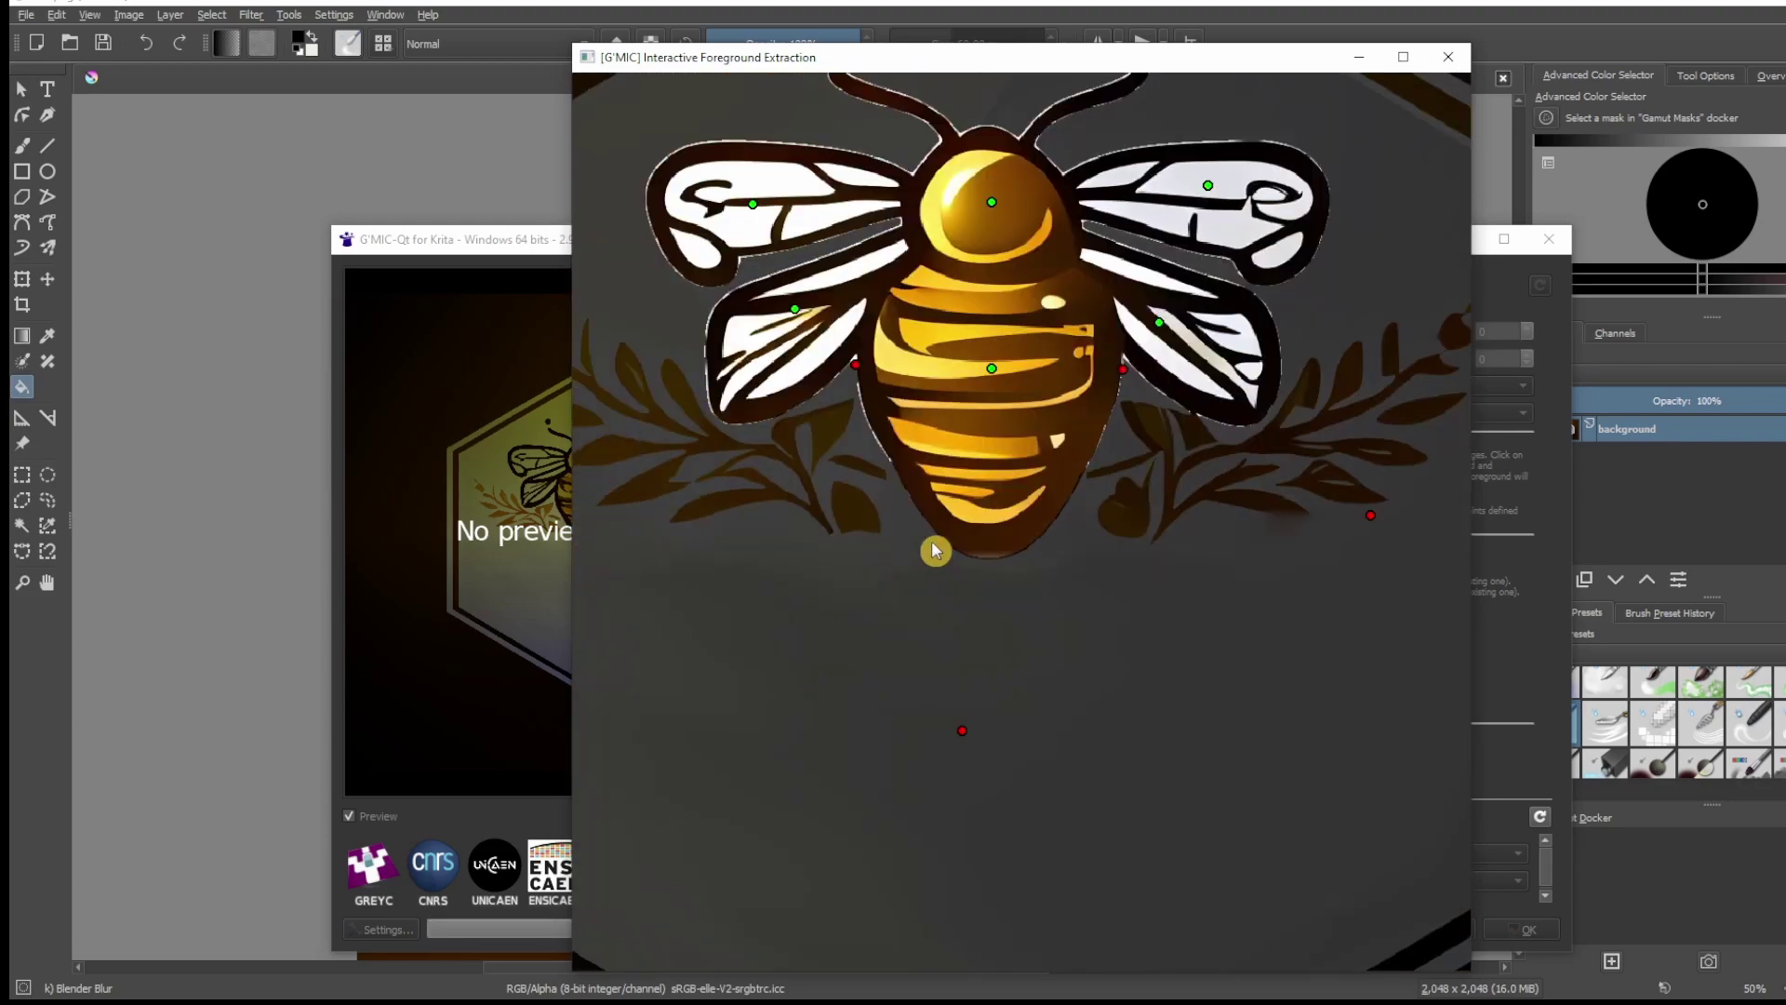
pyautogui.scroll(2, 930, 539)
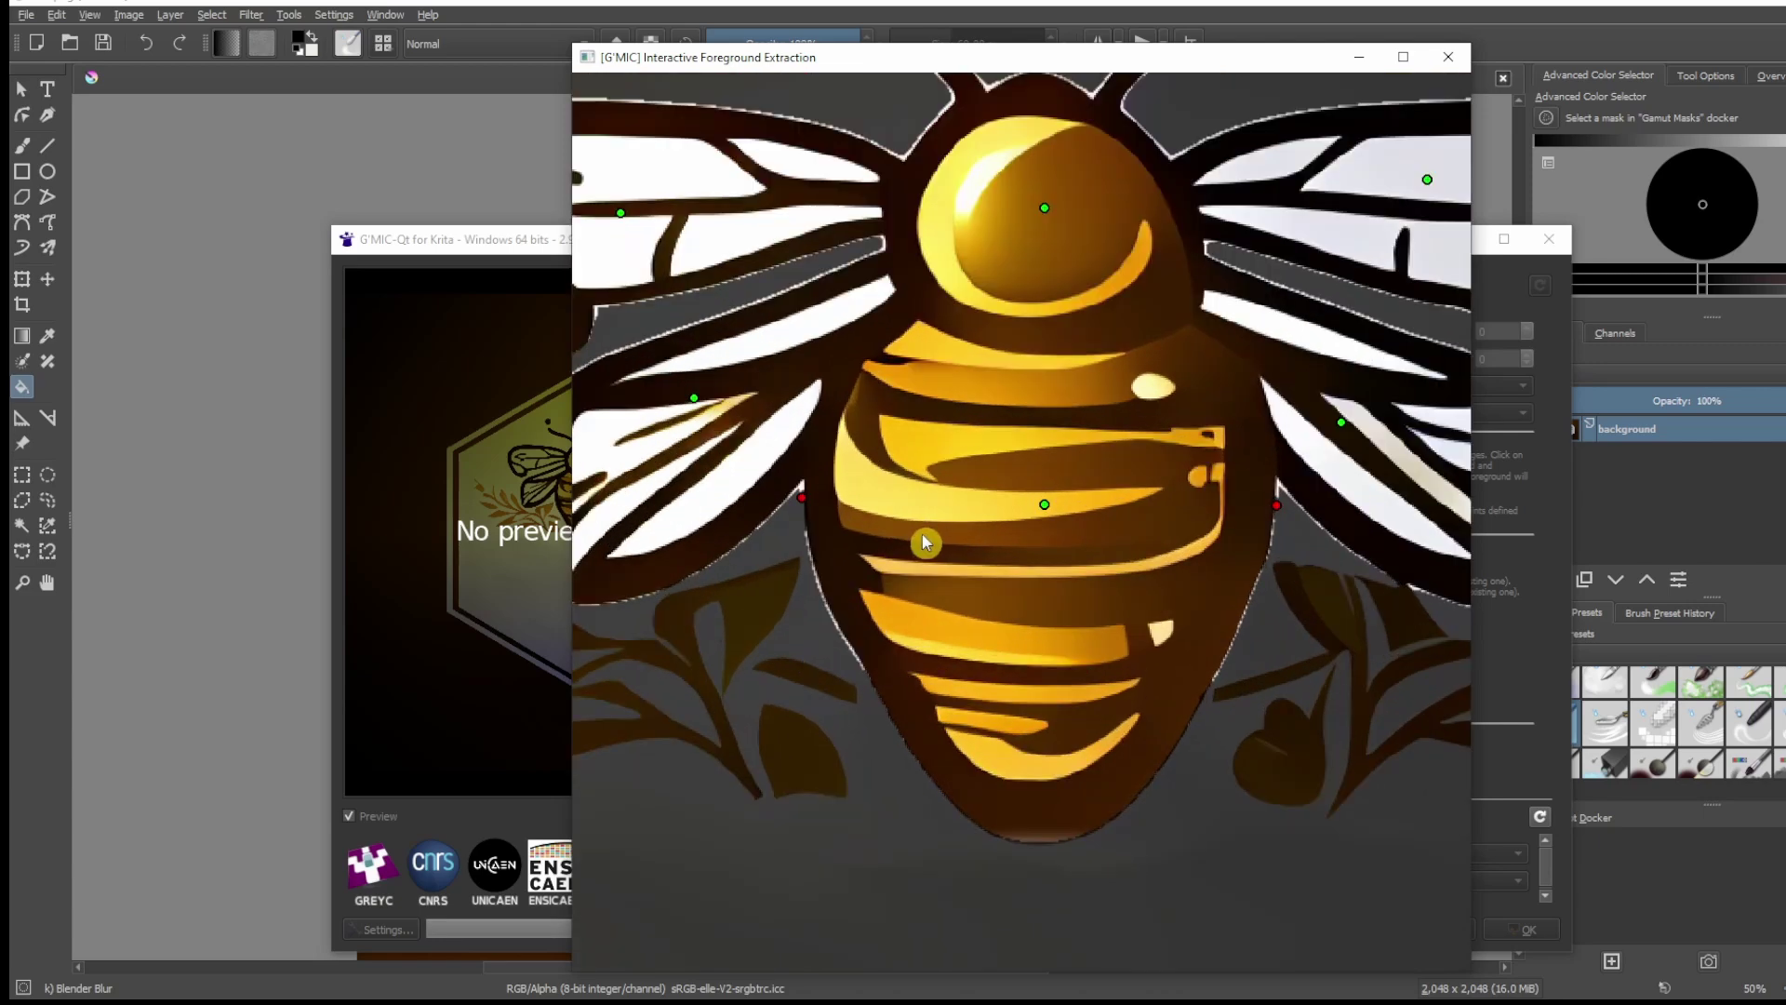
pyautogui.scroll(3, 825, 606)
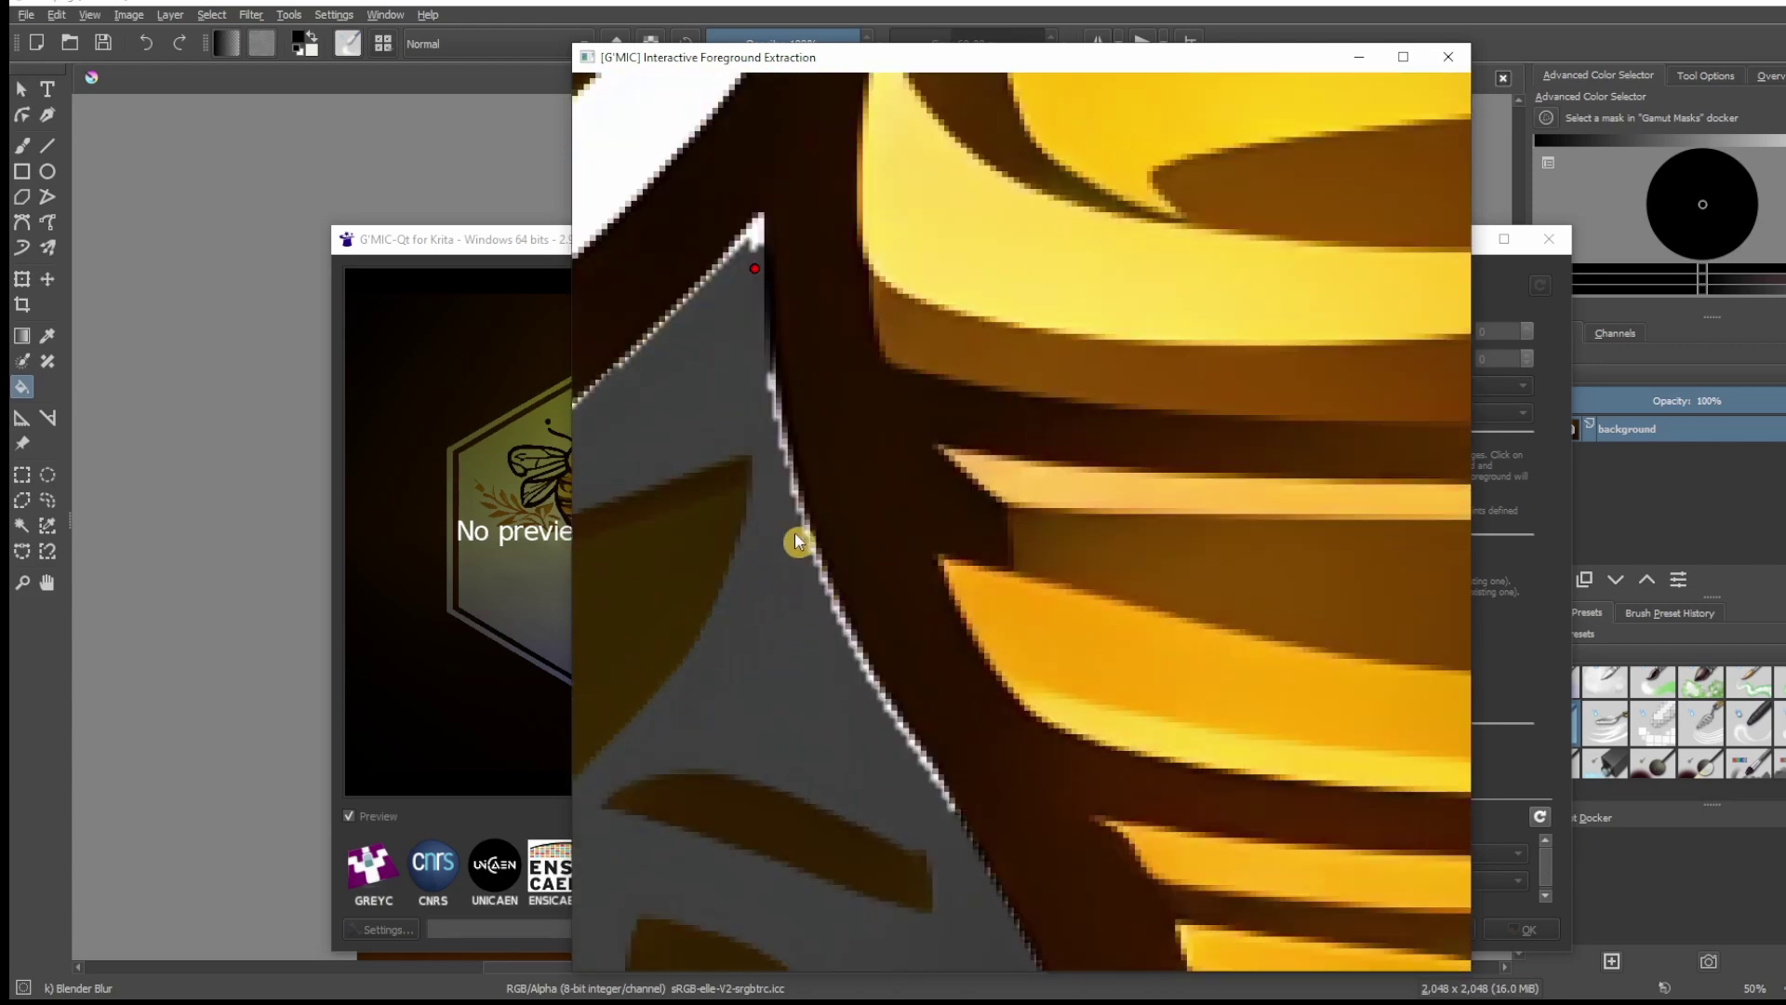
pyautogui.scroll(3, 798, 540)
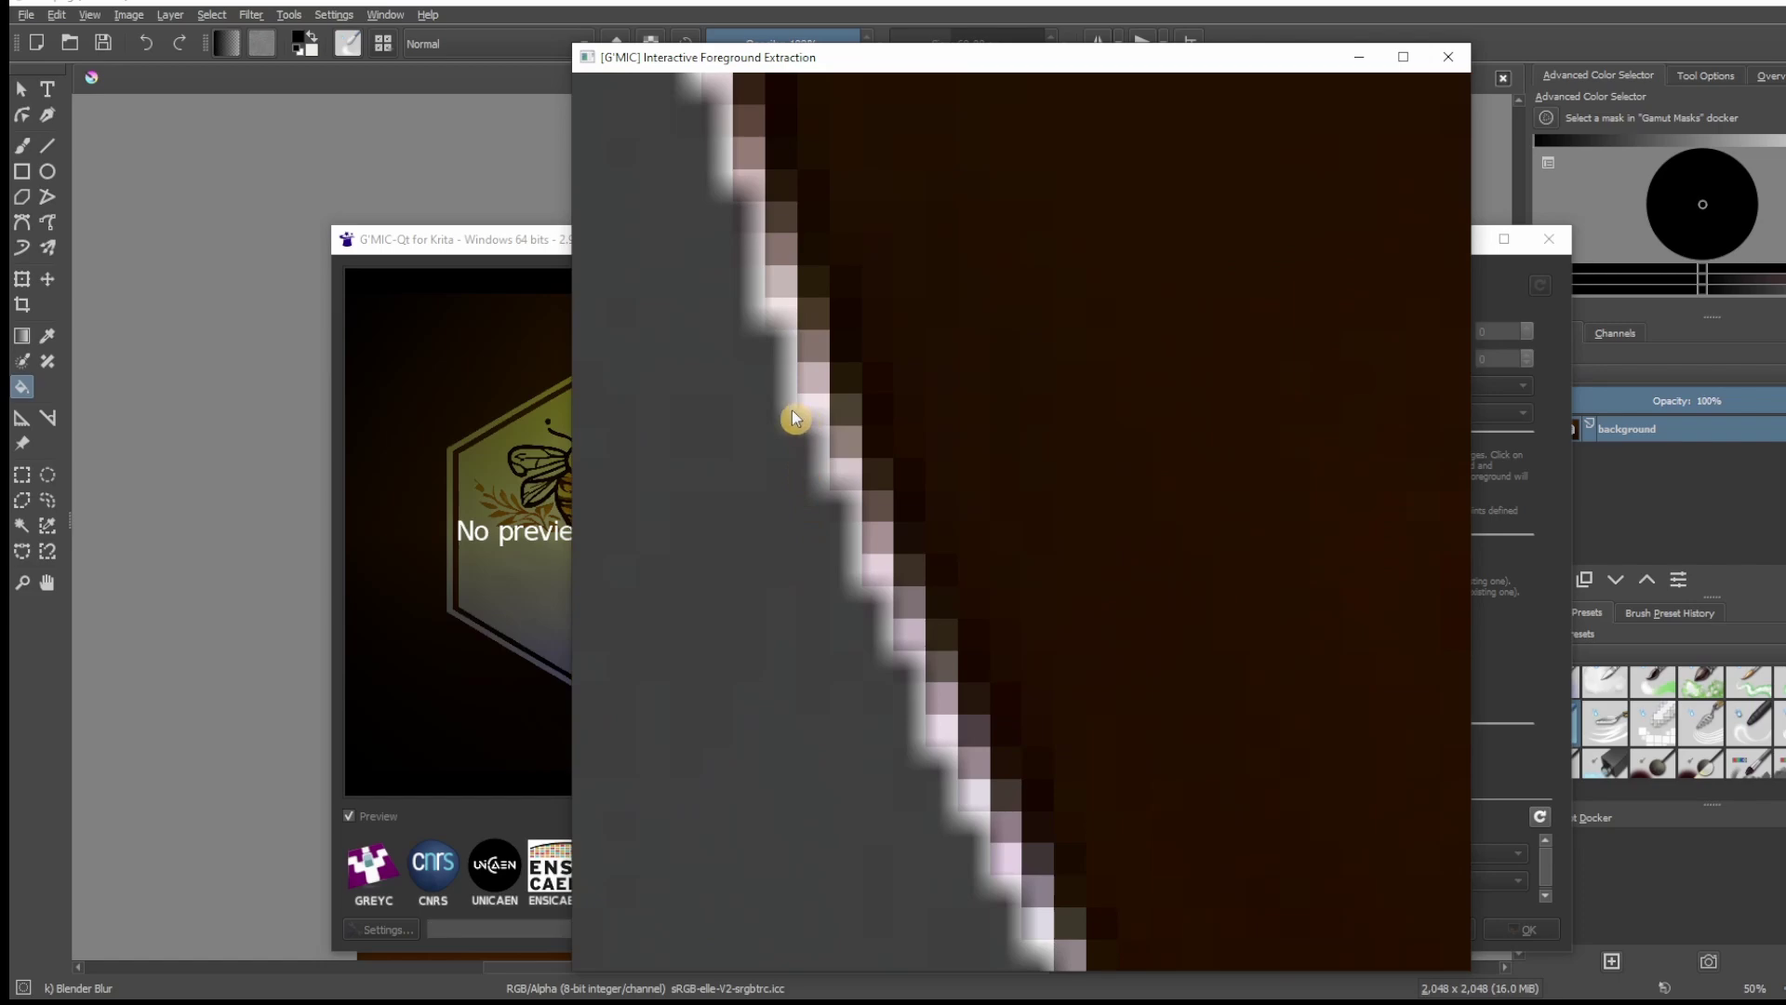
pyautogui.rightClick(793, 409)
# - Process the extraction at full resolution to produce the cut-out layer
pyautogui.scroll(-8, 845, 529)
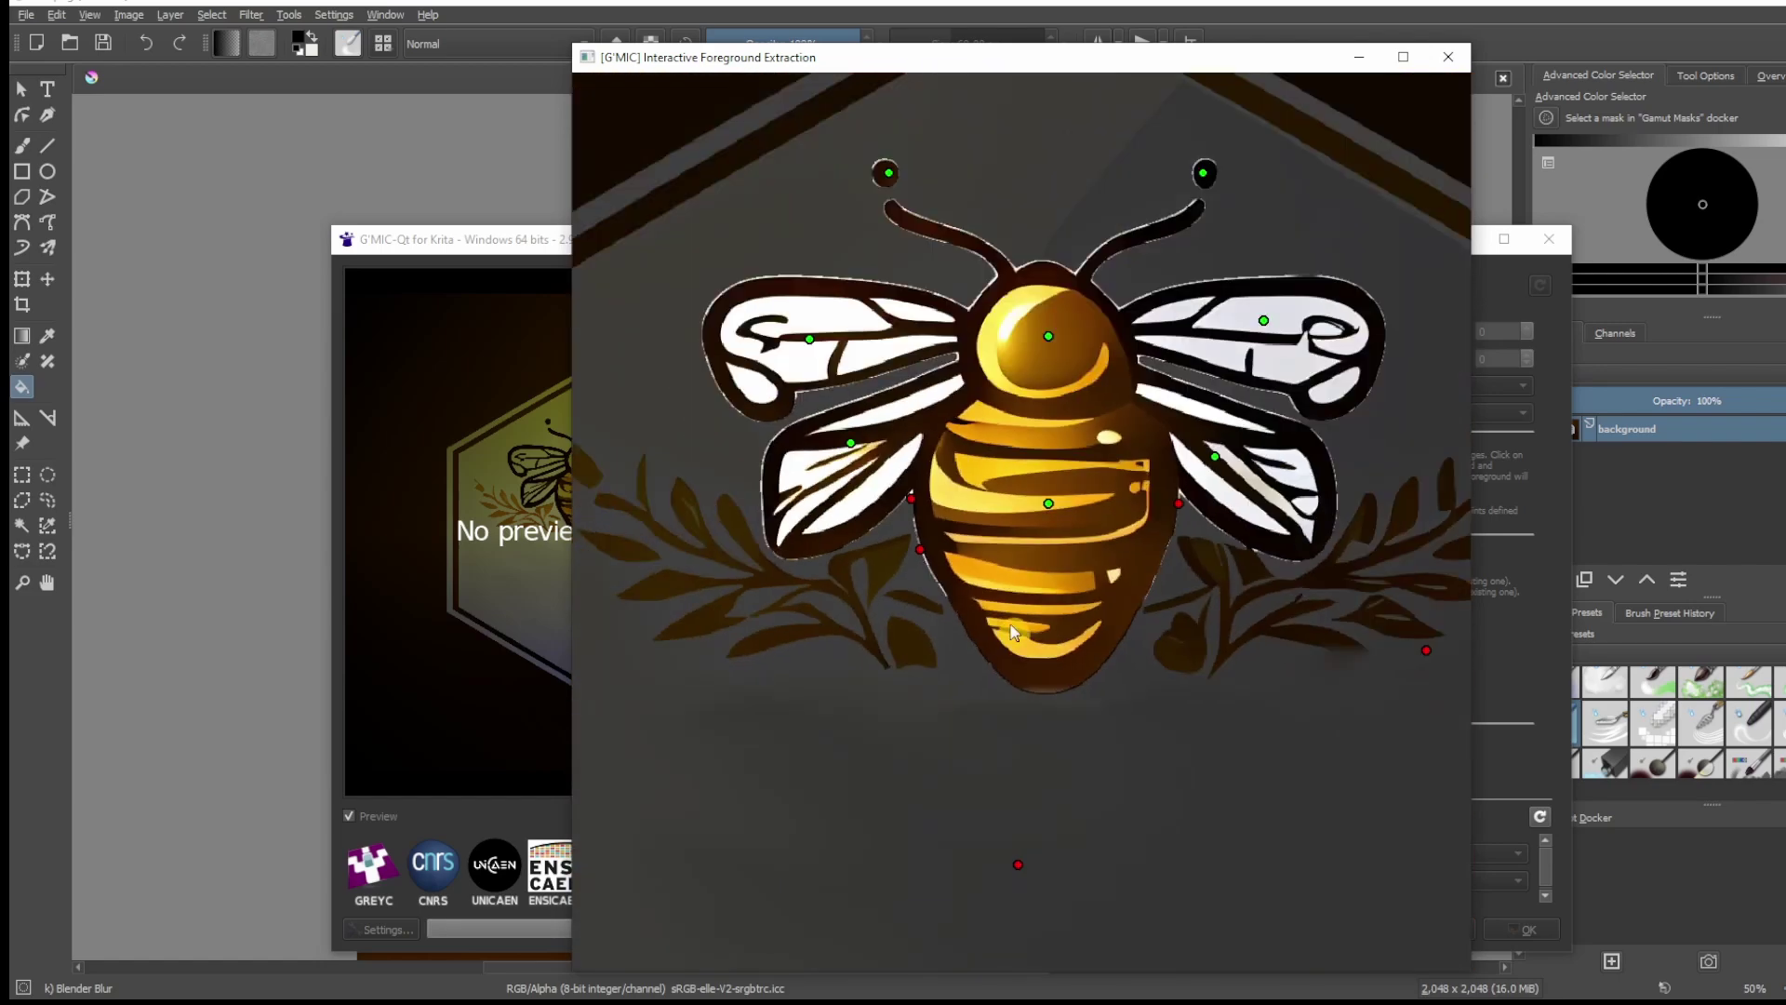
pyautogui.scroll(3, 801, 590)
pyautogui.scroll(-3, 801, 590)
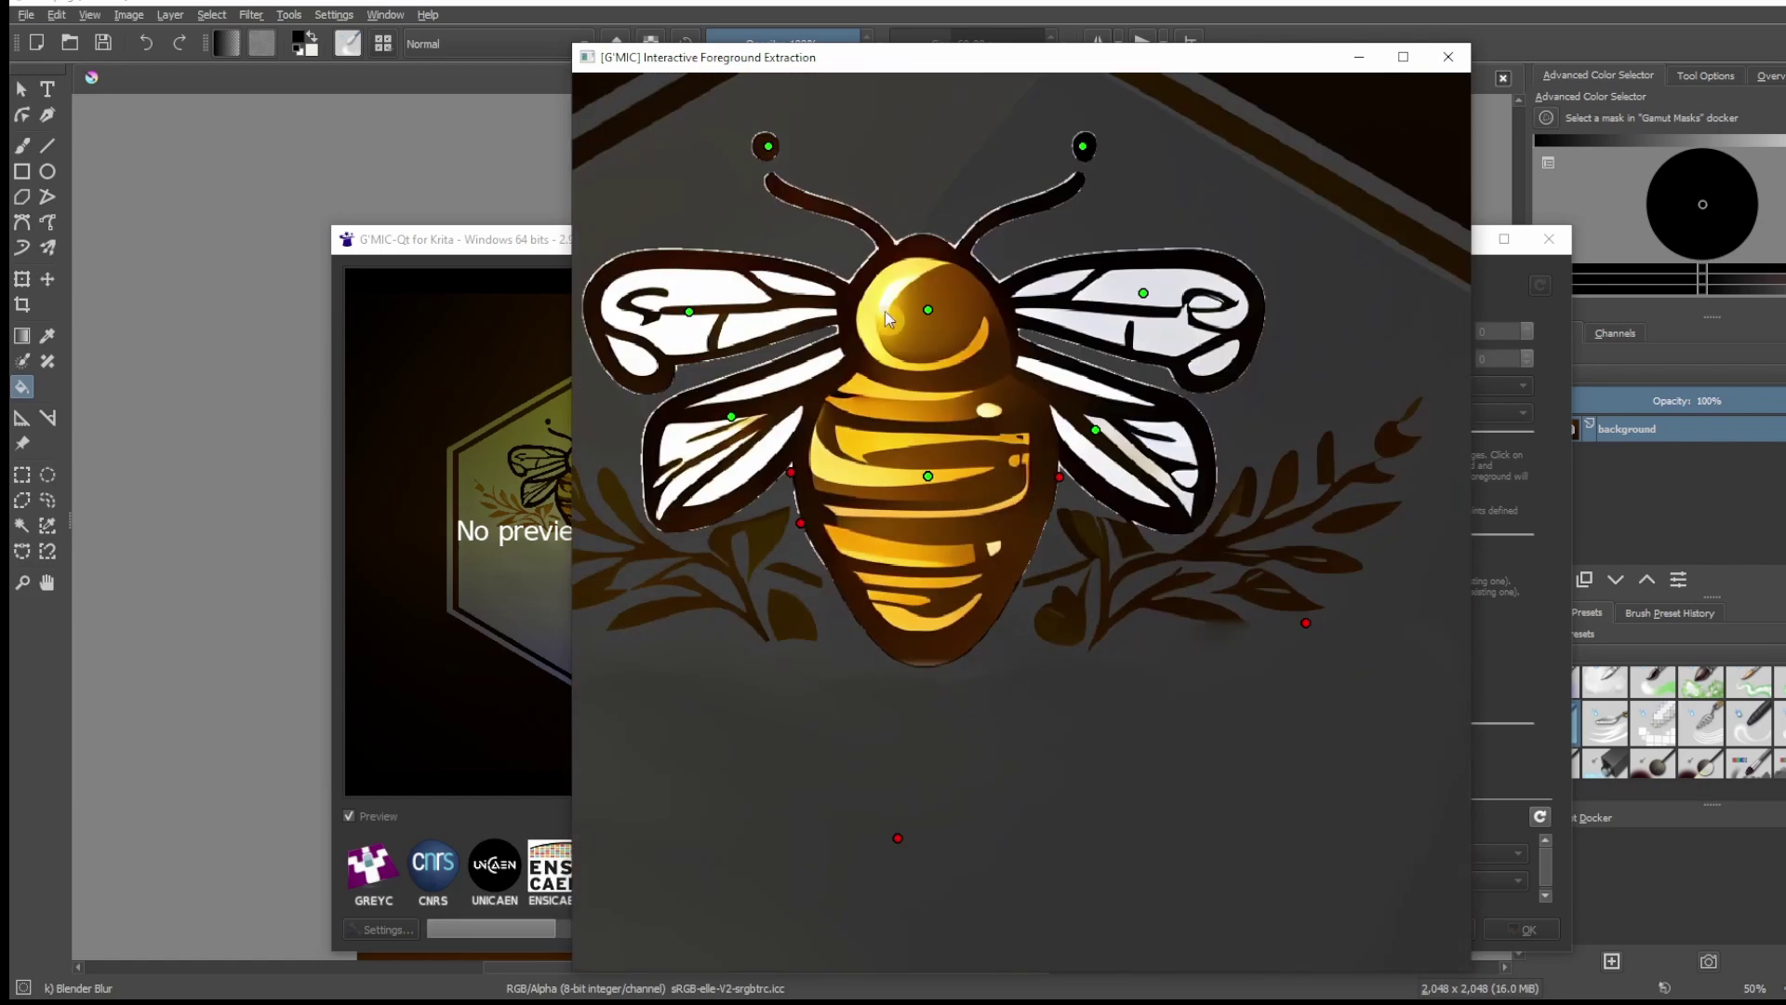
pyautogui.click(1031, 514)
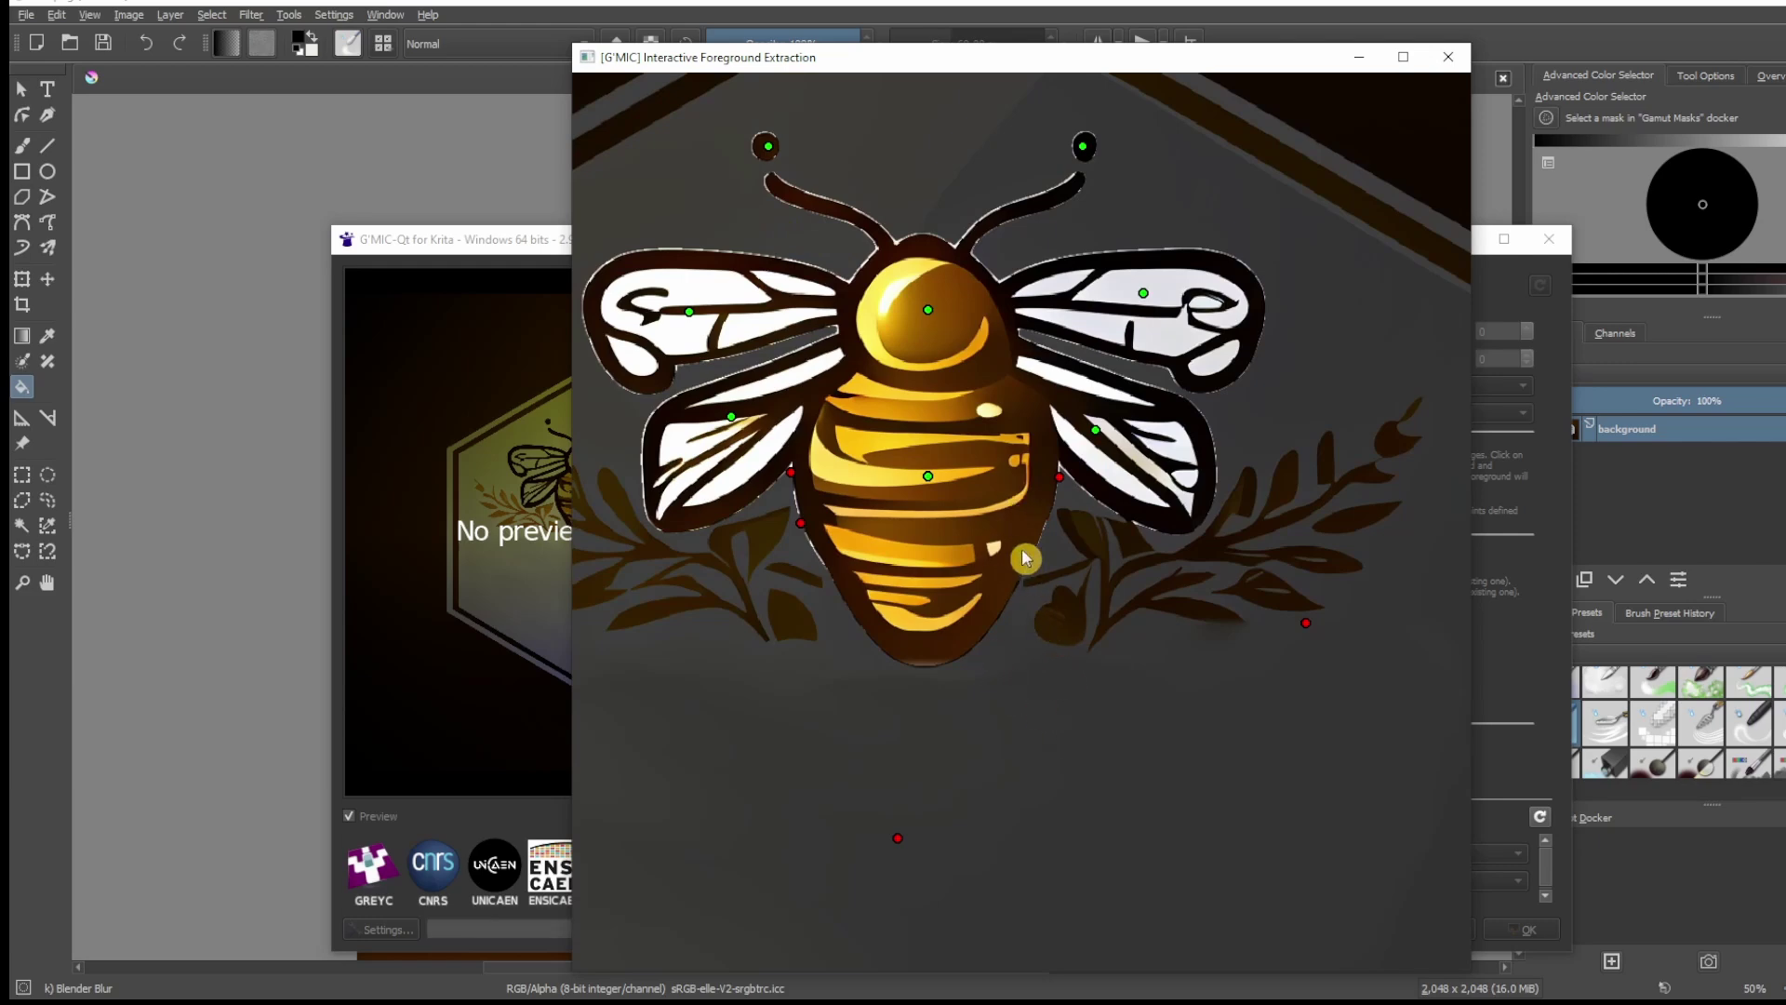
pyautogui.press('Return')
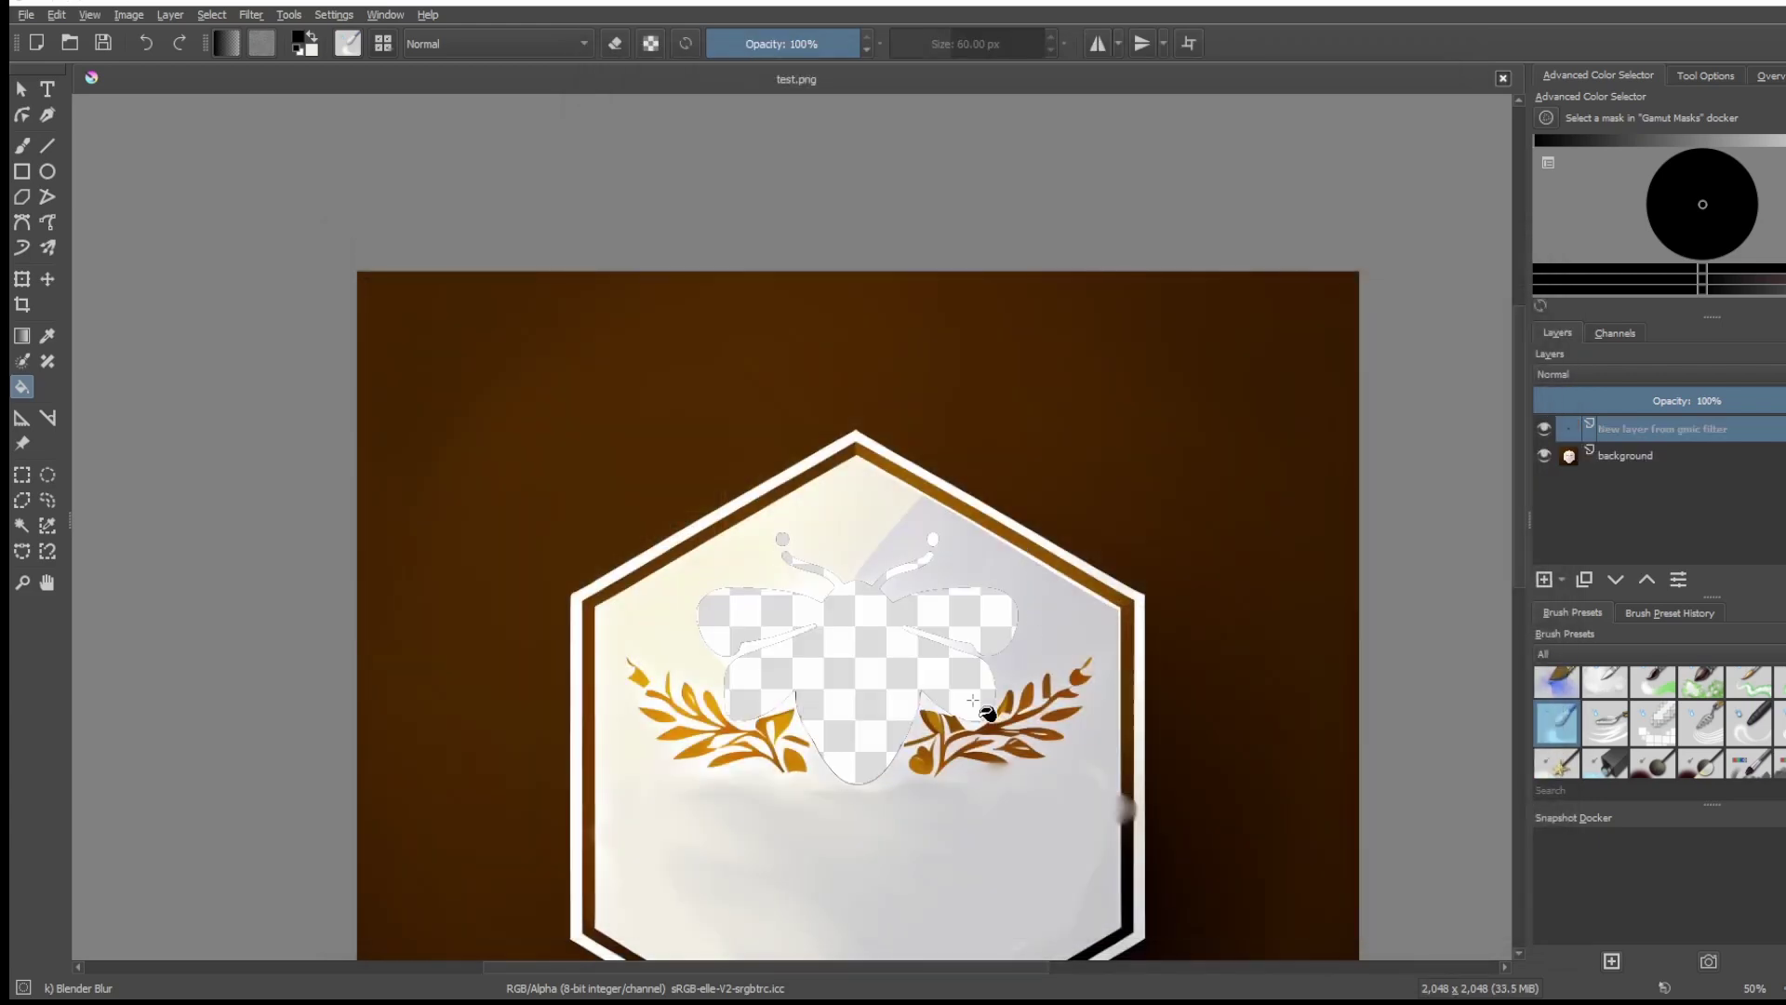
# - Zoom out and back in to inspect the extracted bee alone on transparency
pyautogui.scroll(-2, 967, 735)
pyautogui.scroll(2, 948, 605)
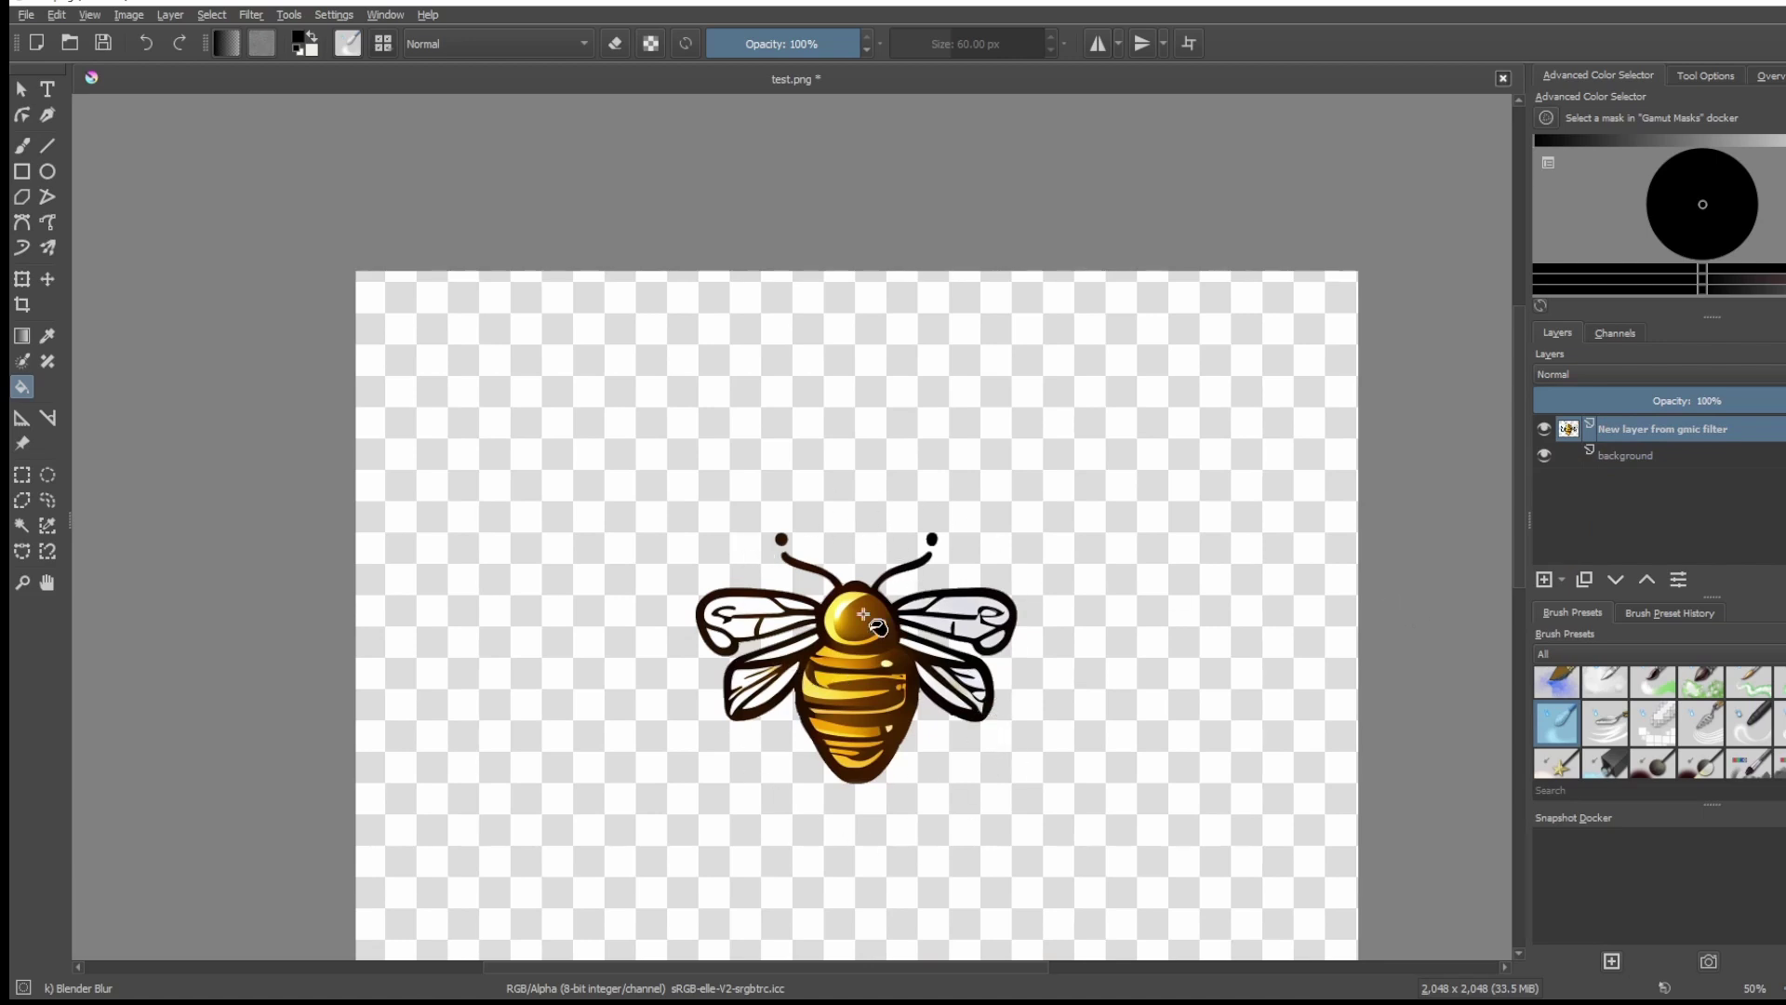
# - Save the isolated bee as test.png, overwriting the existing file and accepting the PNG options
pyautogui.click(25, 15)
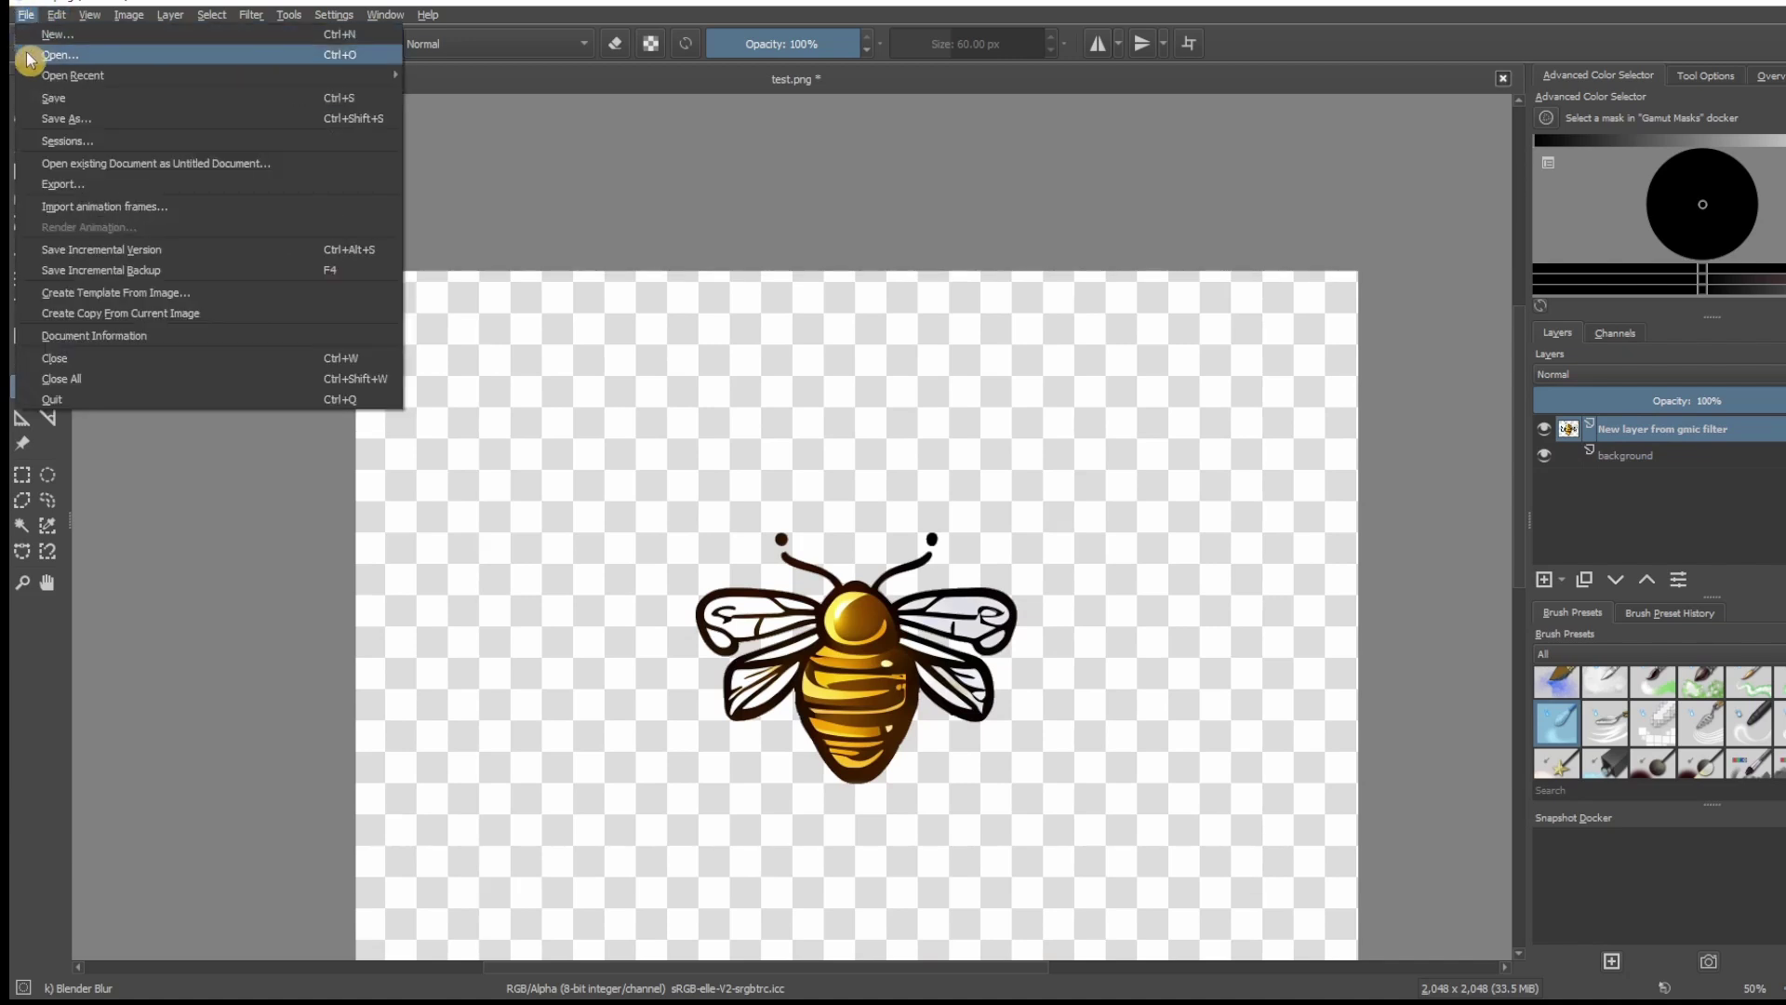
pyautogui.click(102, 123)
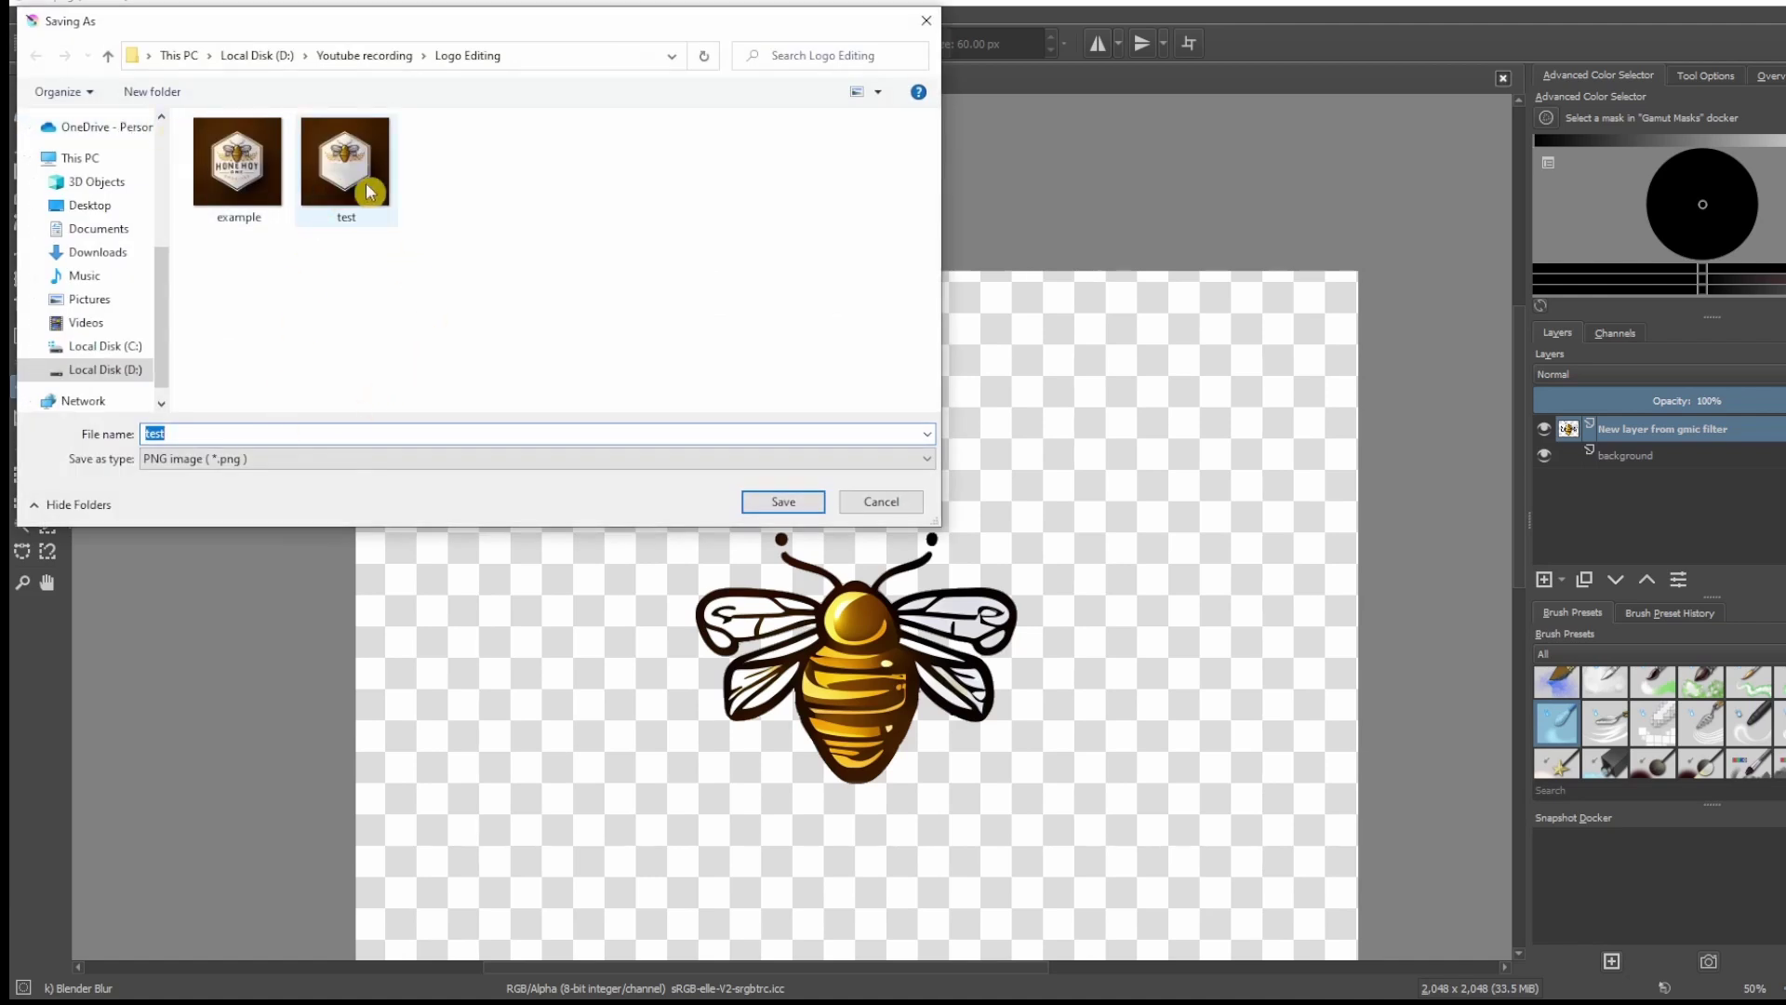
pyautogui.click(345, 163)
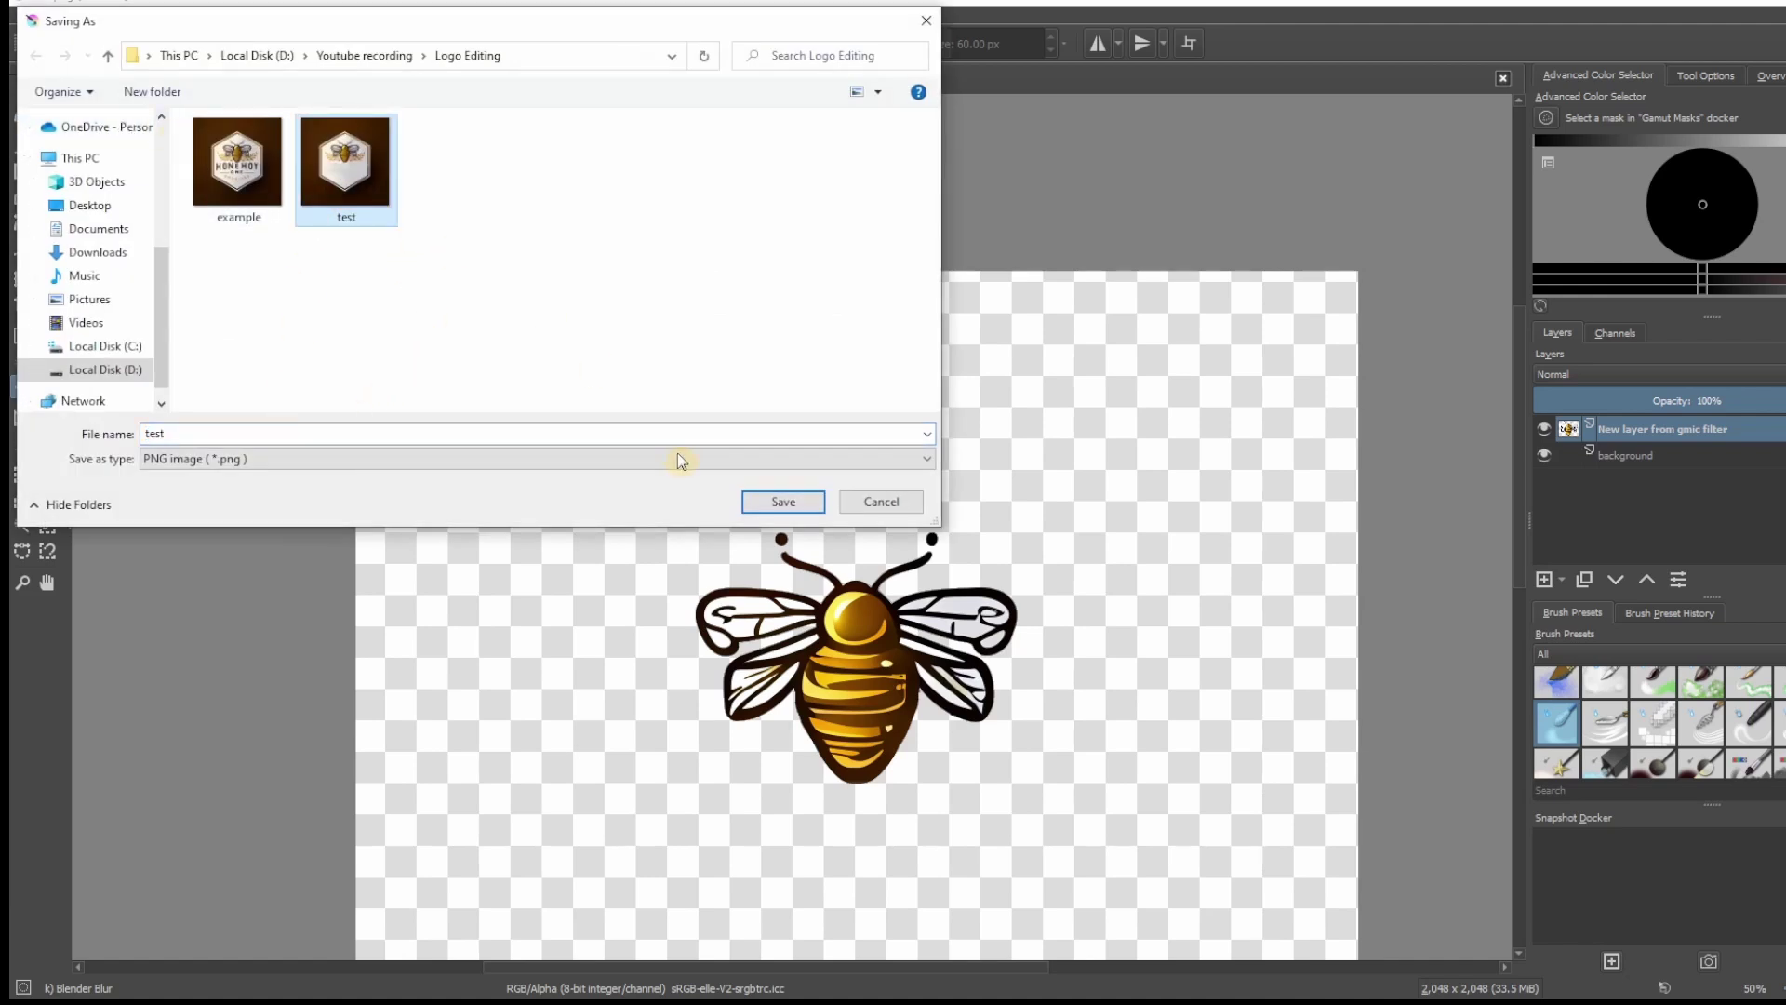
pyautogui.click(784, 503)
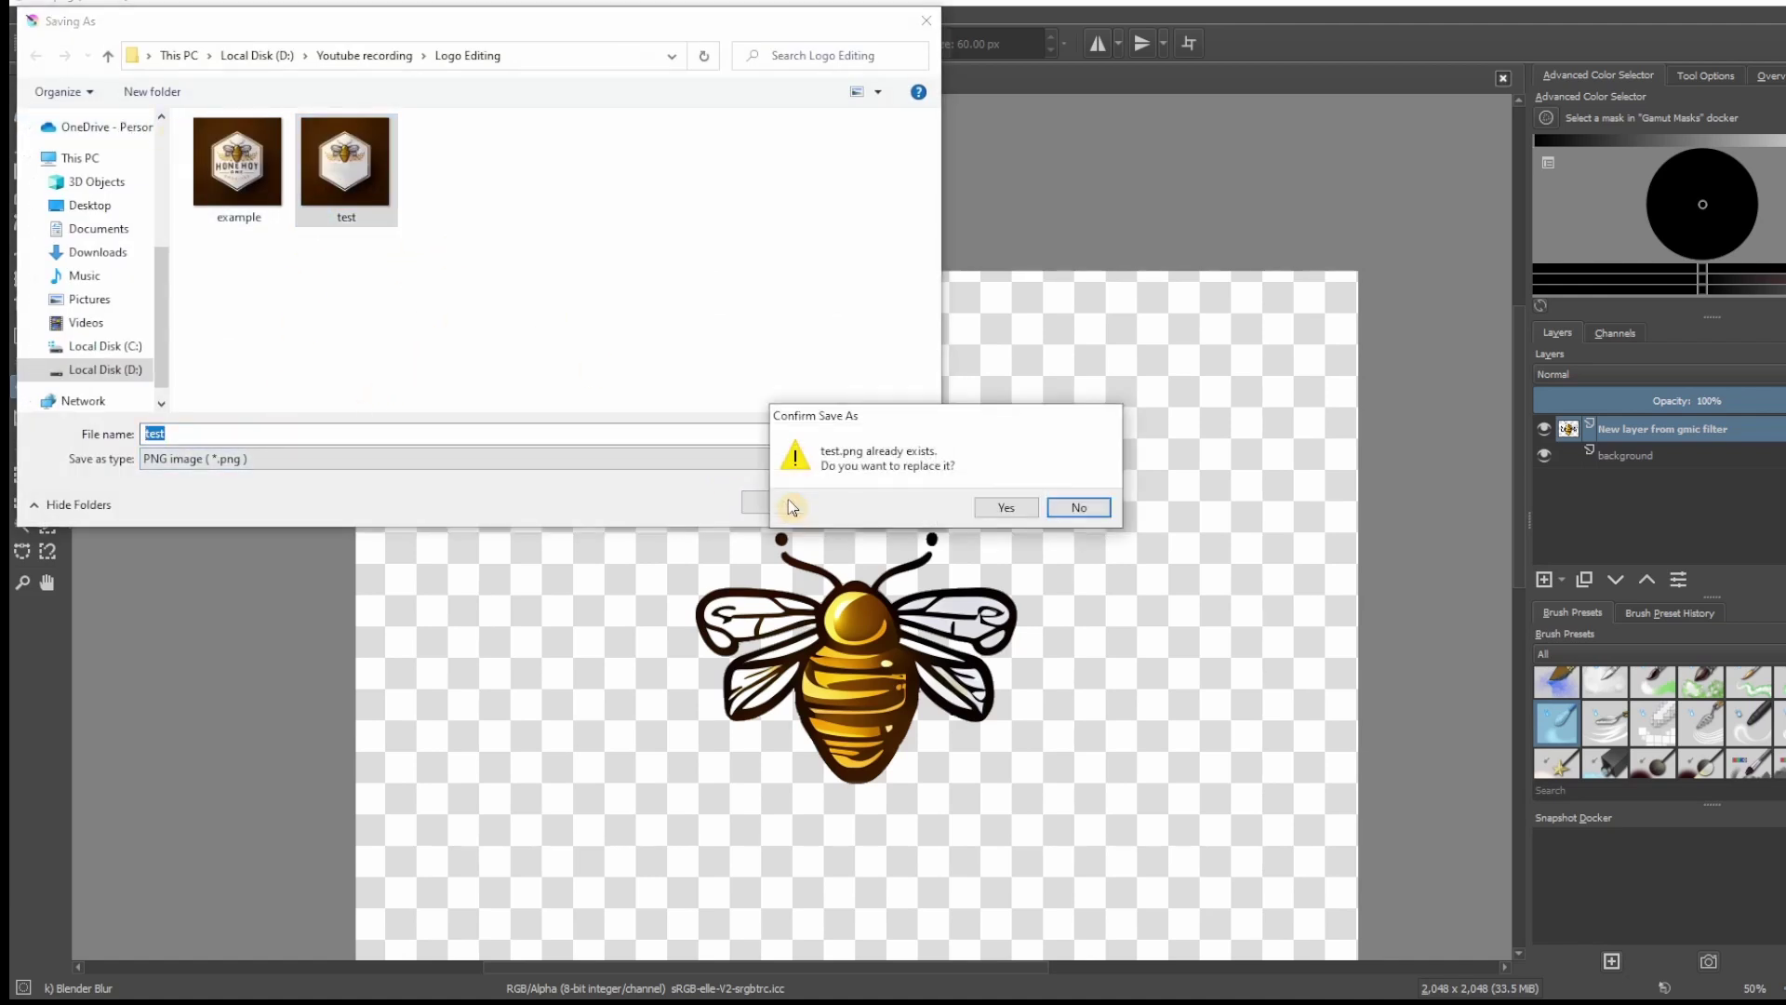
pyautogui.click(987, 509)
pyautogui.click(1218, 806)
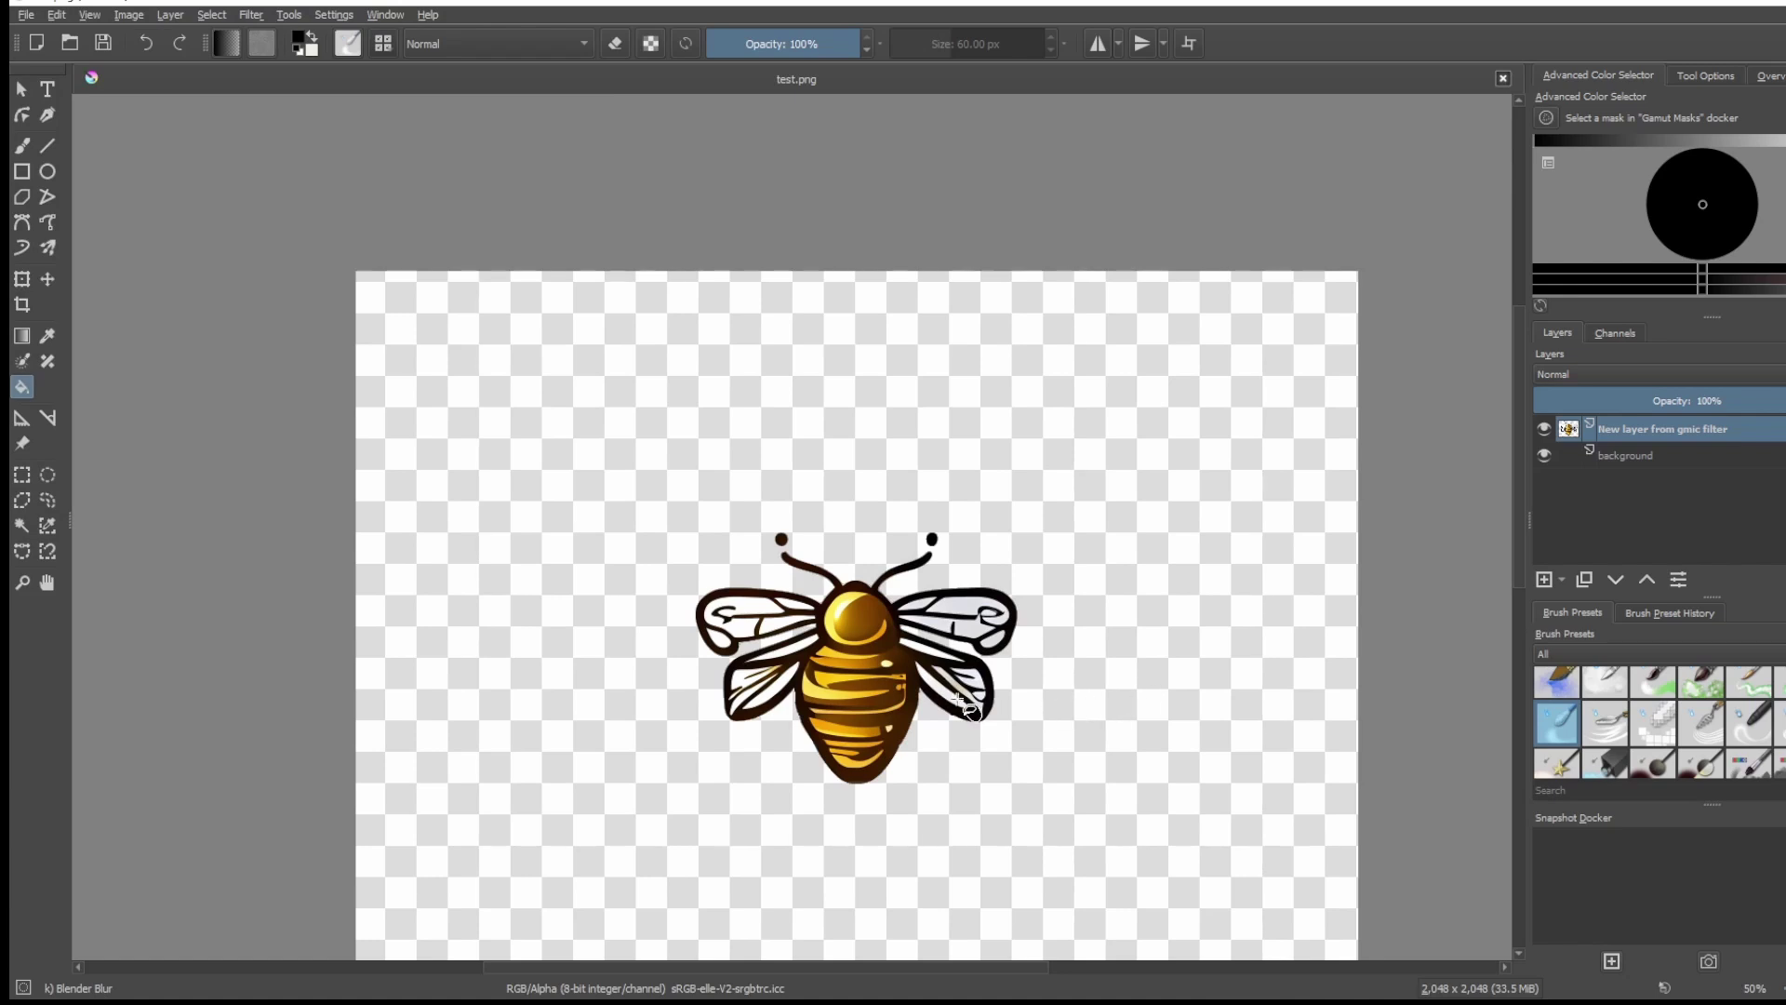
# - Undo the 'New layer from gmic filter' layer, leaving only the original hexagon badge
pyautogui.scroll(3, 924, 745)
pyautogui.scroll(-4, 927, 739)
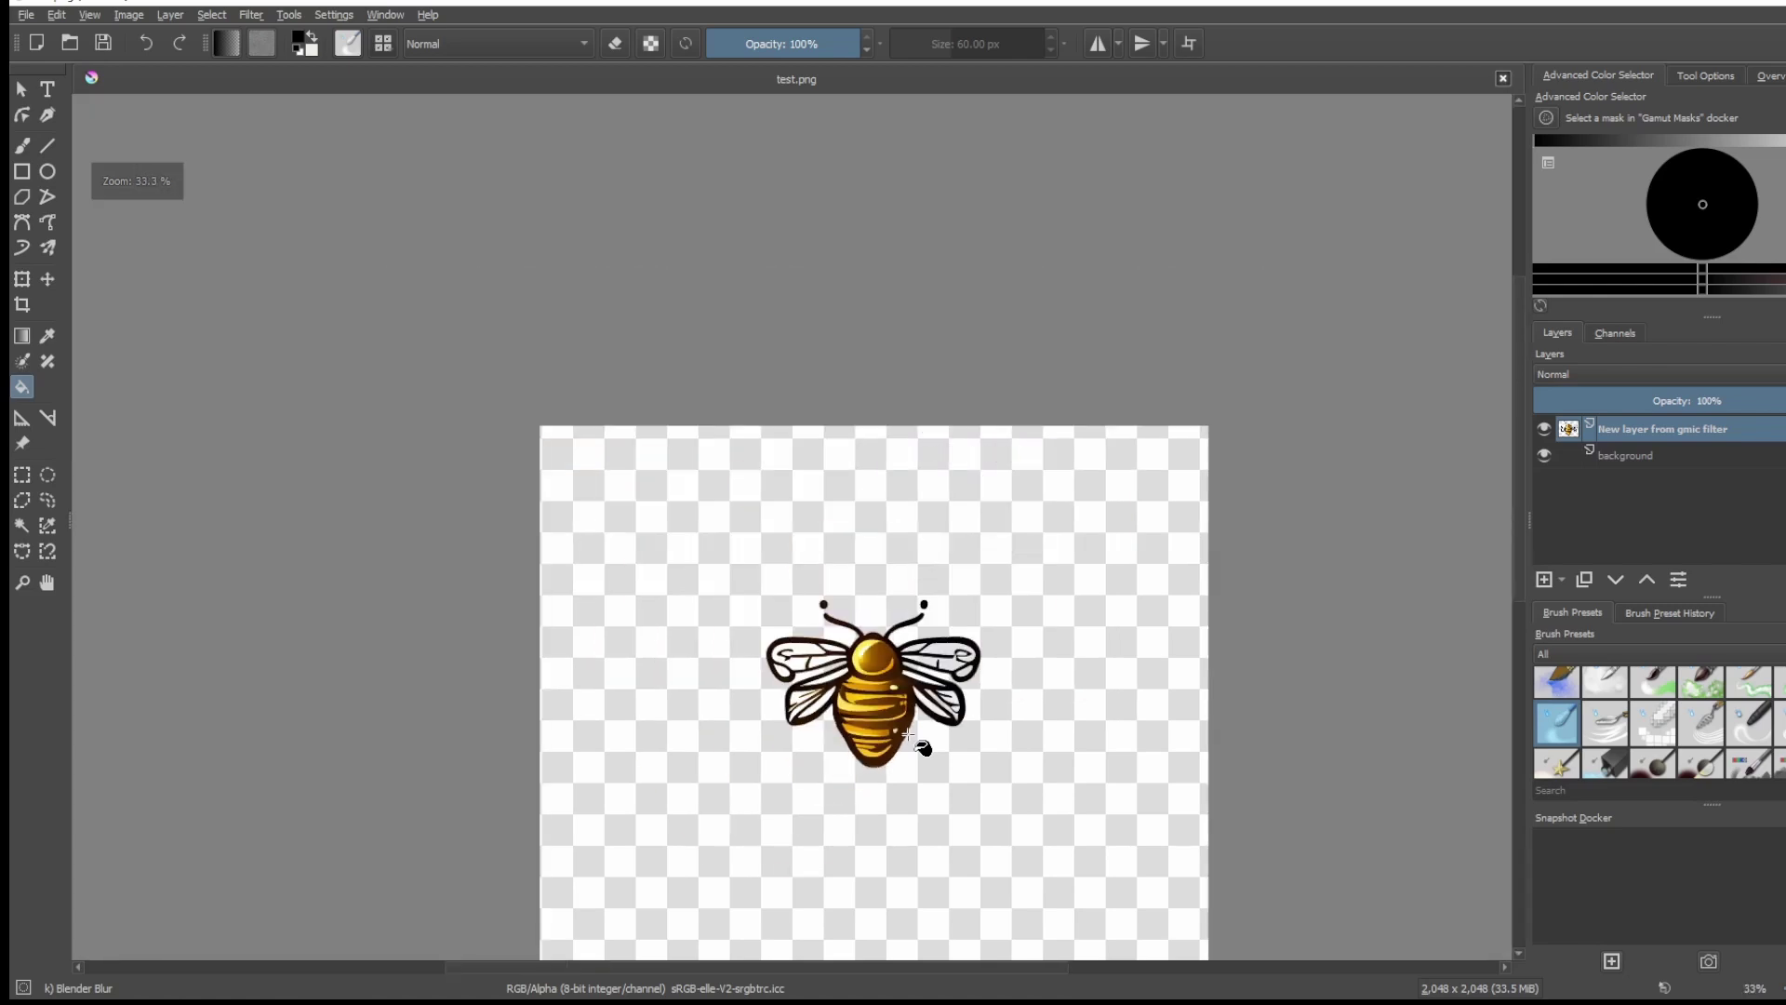
pyautogui.scroll(3, 929, 738)
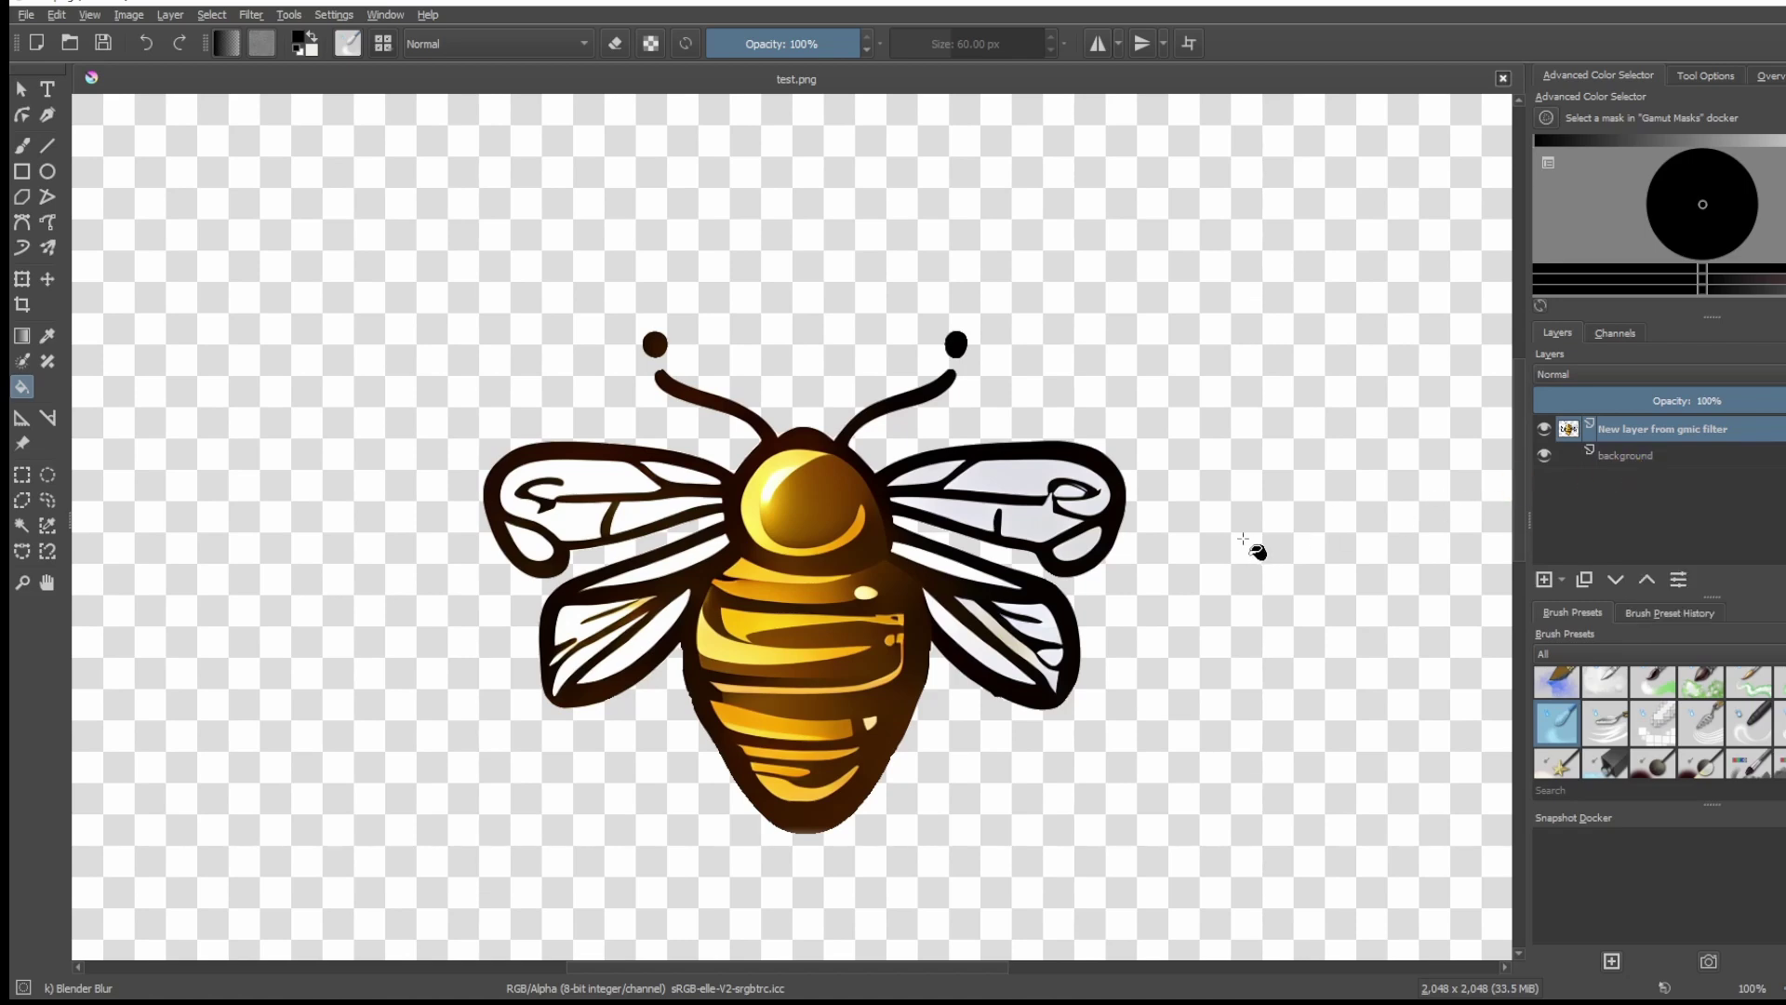
pyautogui.hotkey('ctrl', 'z')
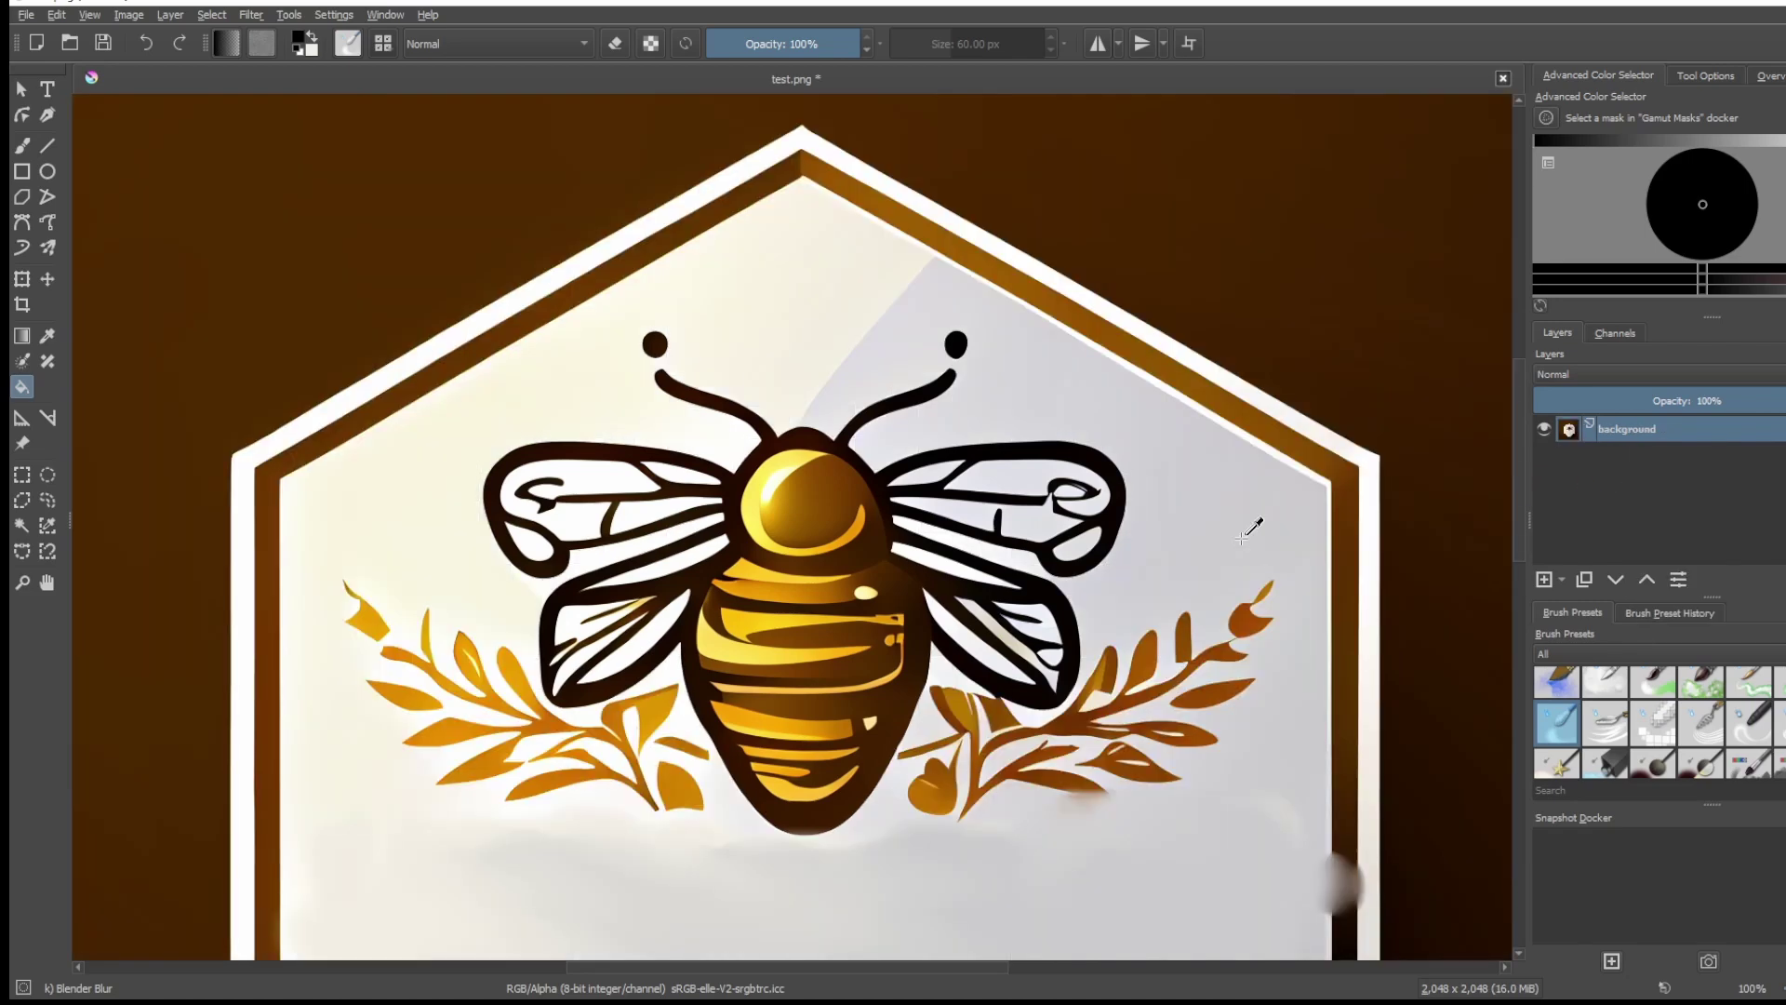
pyautogui.scroll(-4, 1129, 721)
pyautogui.scroll(4, 1134, 743)
pyautogui.hotkey('ctrl', 't')
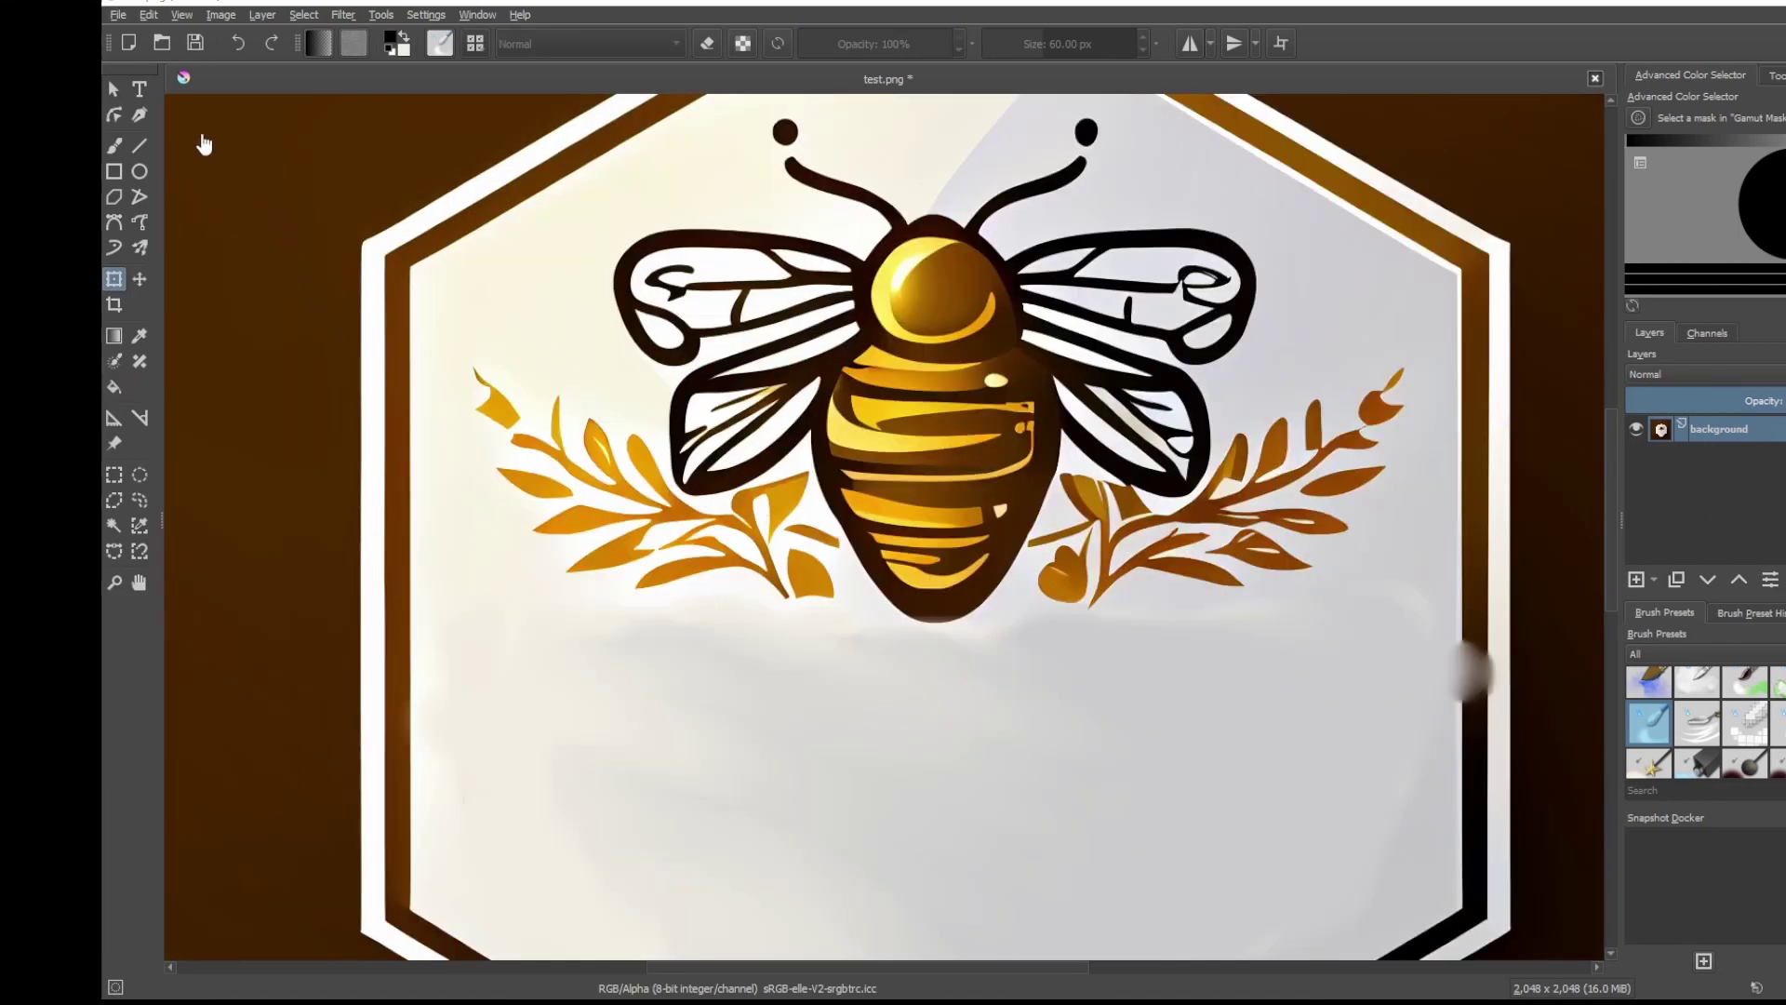
# - Draw a text box below the bee and replace the placeholder with 'Bee My Honey'
pyautogui.click(141, 94)
pyautogui.click(140, 94)
pyautogui.moveTo(490, 637); pyautogui.dragTo(1407, 833)
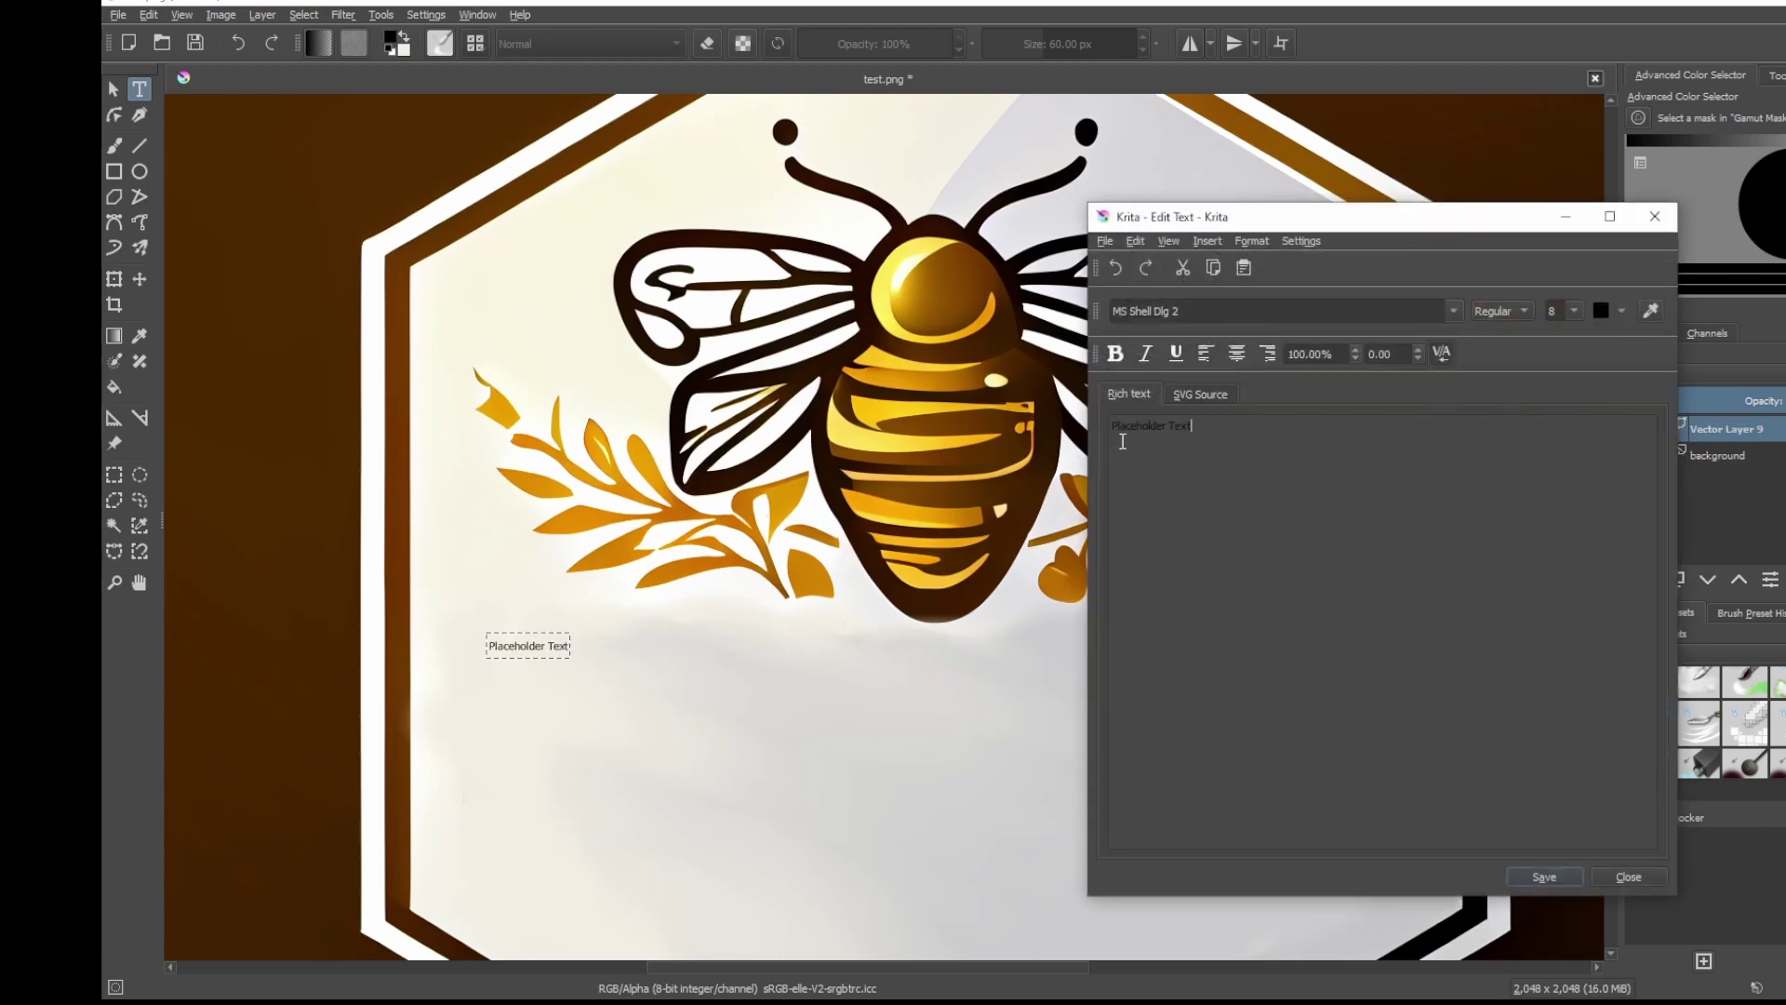
pyautogui.moveTo(1225, 427); pyautogui.dragTo(1109, 430)
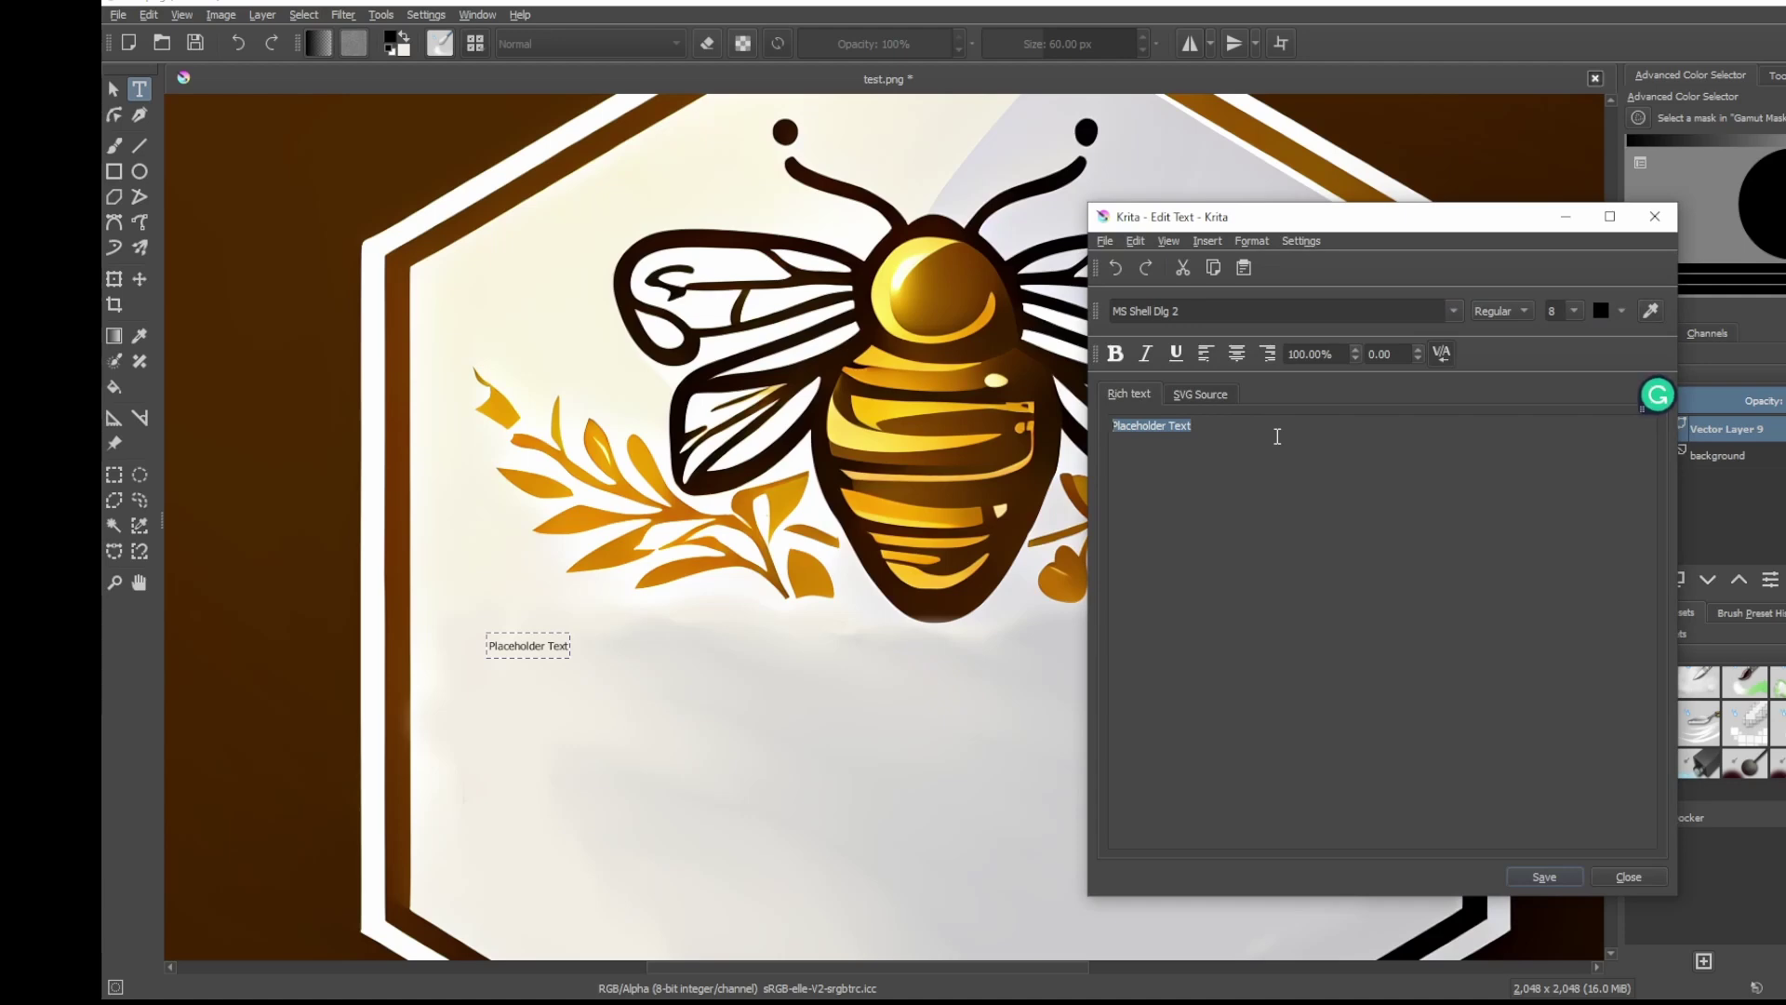
pyautogui.write('Honey')
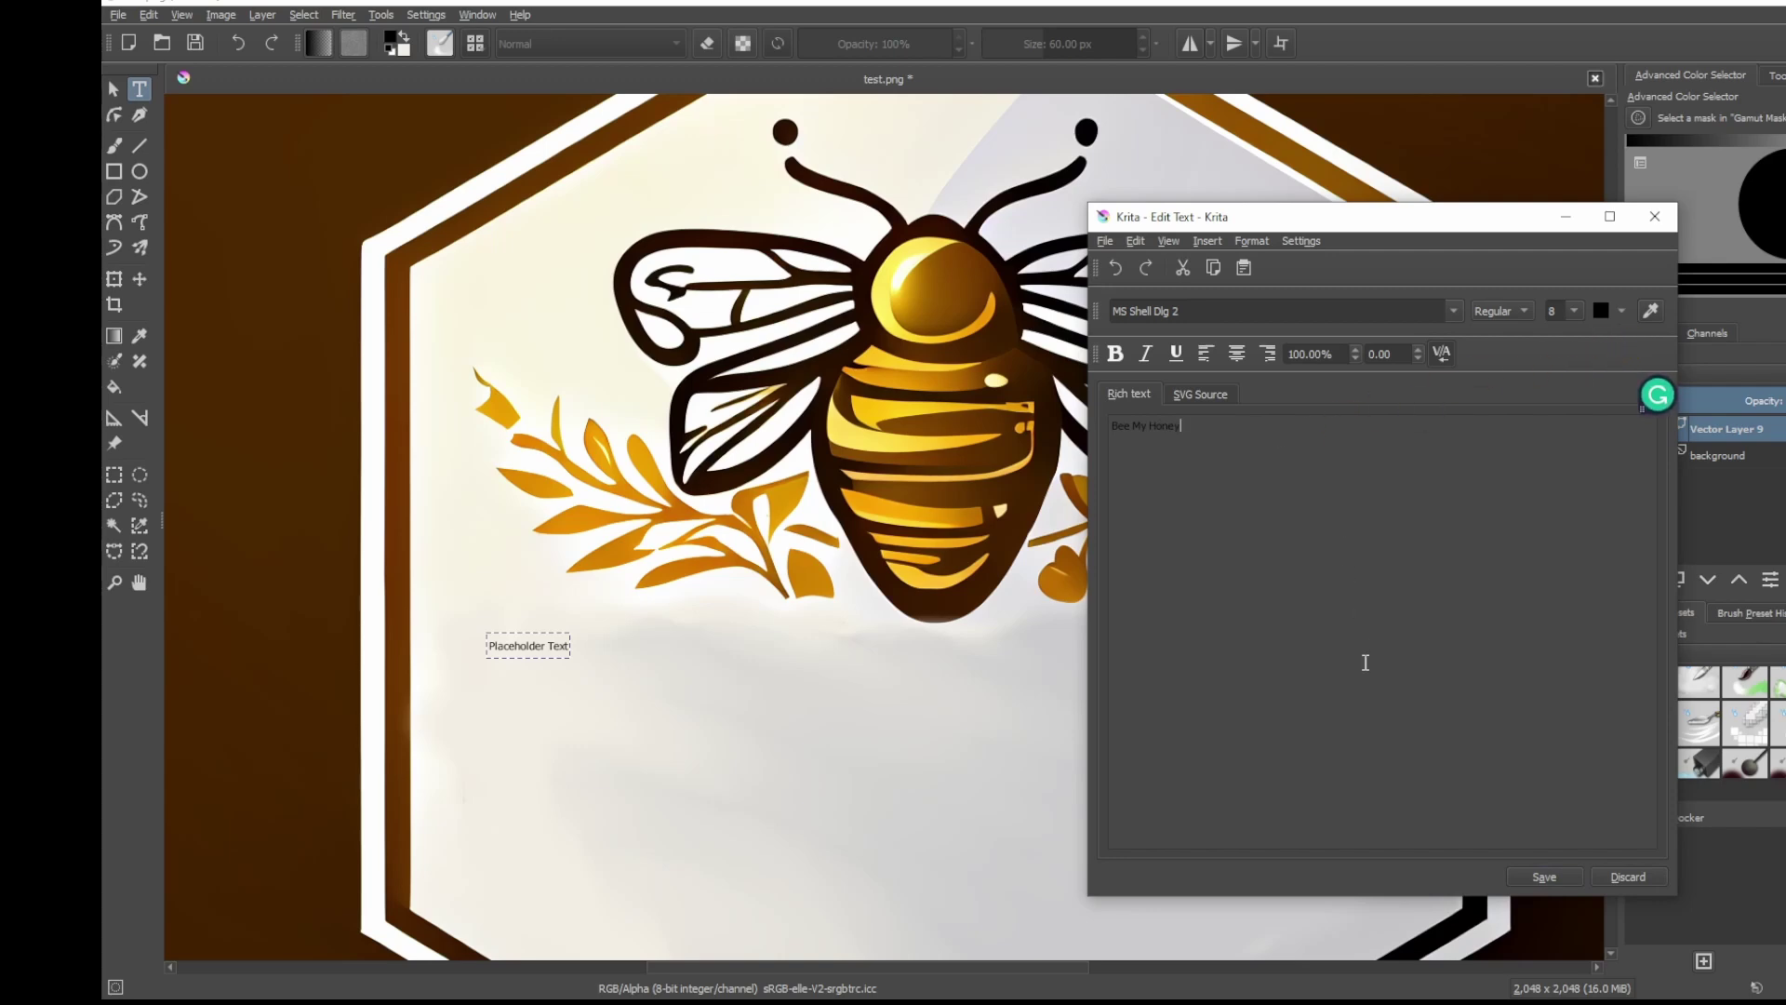
# - Set the text size to 30, colour it with gold sampled from the leaves, and apply
pyautogui.click(1542, 314)
pyautogui.press('Return')
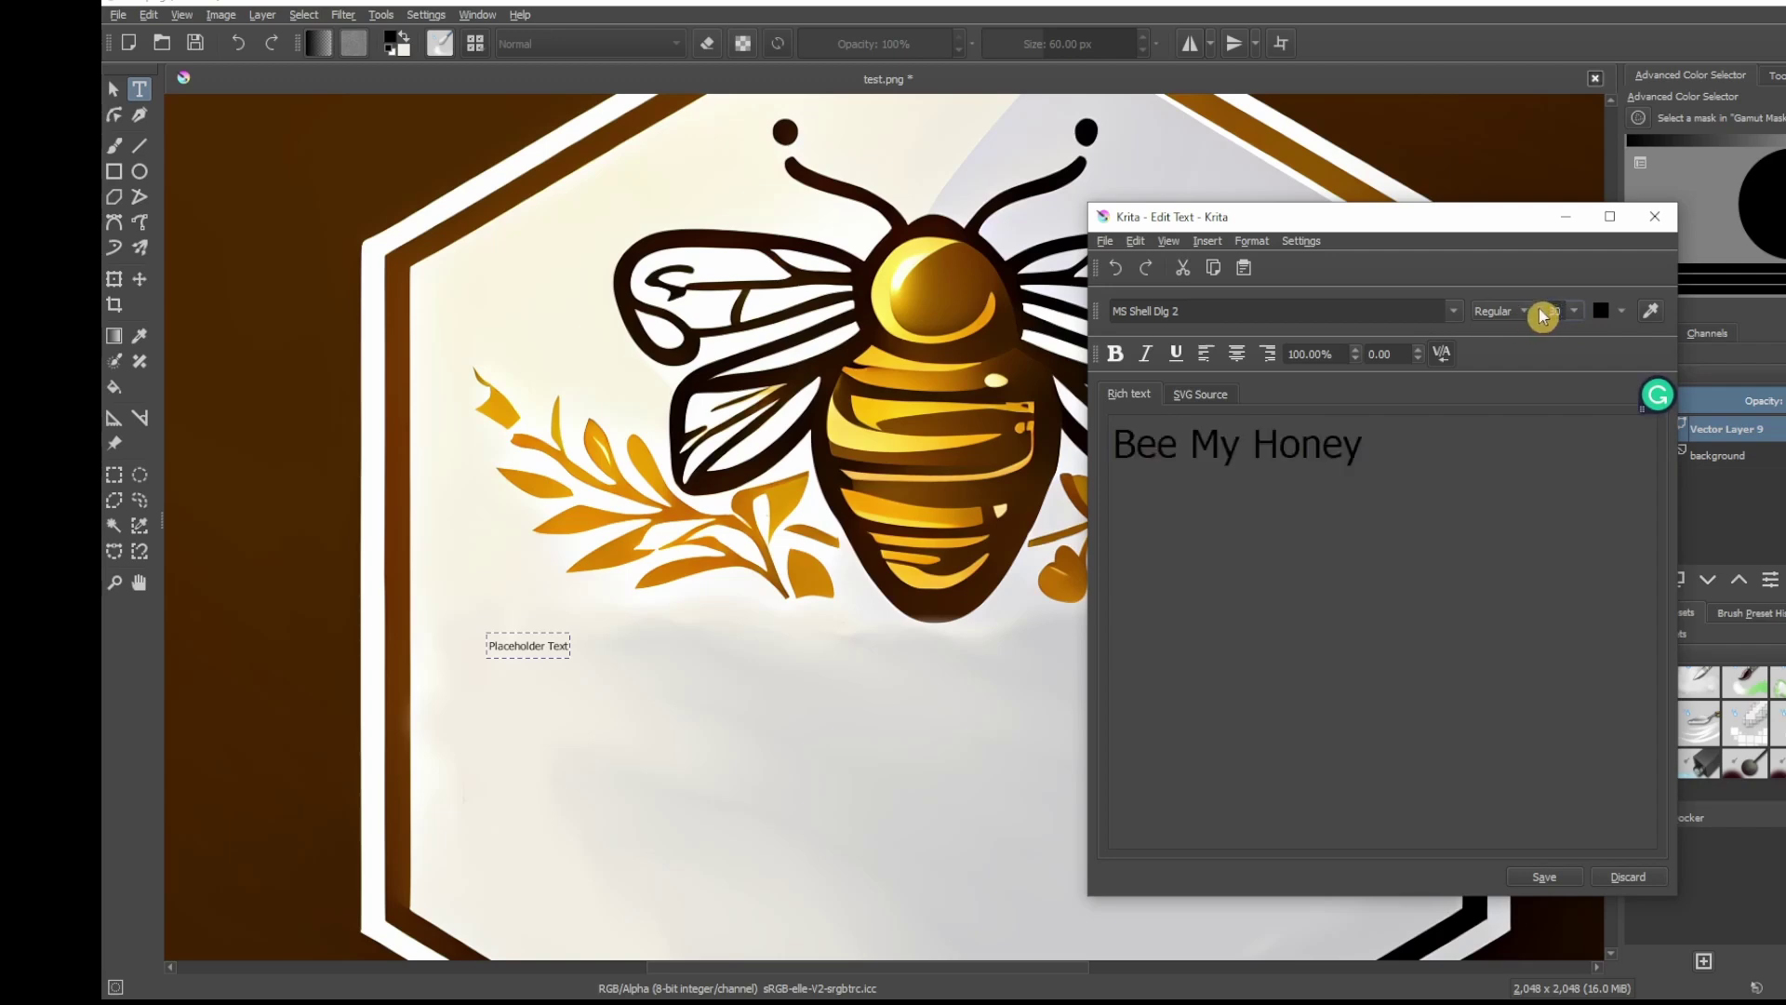
pyautogui.click(1268, 319)
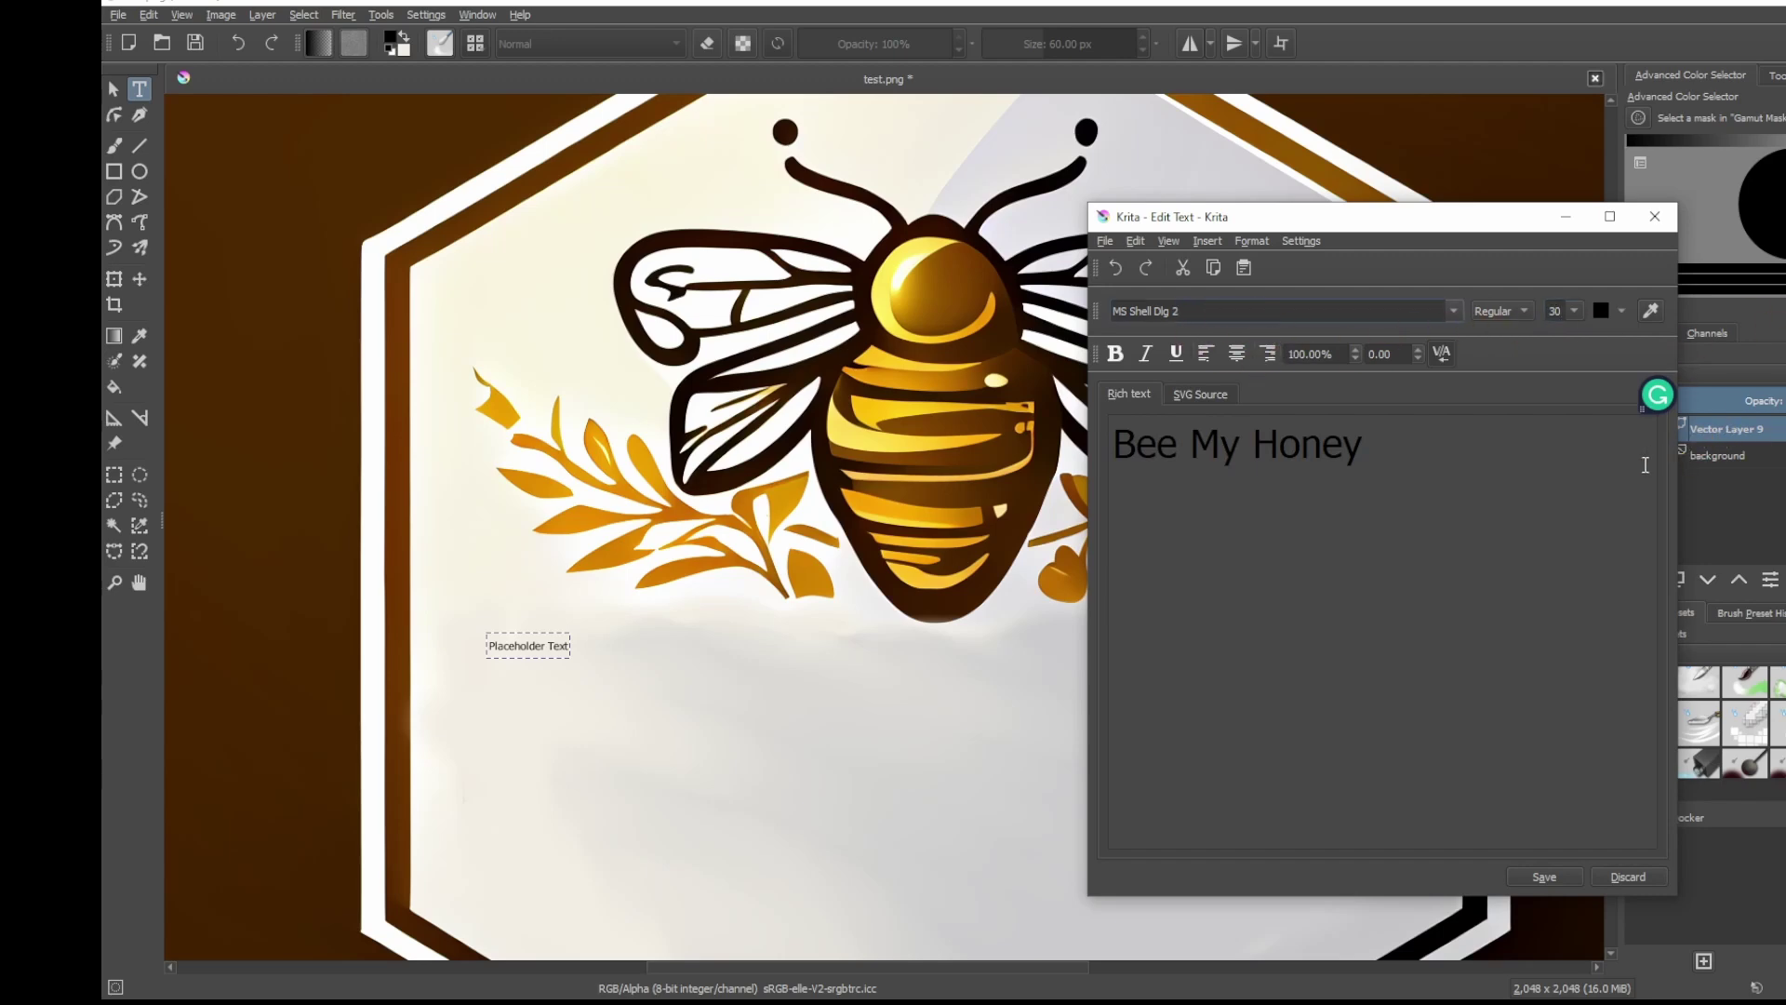
pyautogui.click(1453, 311)
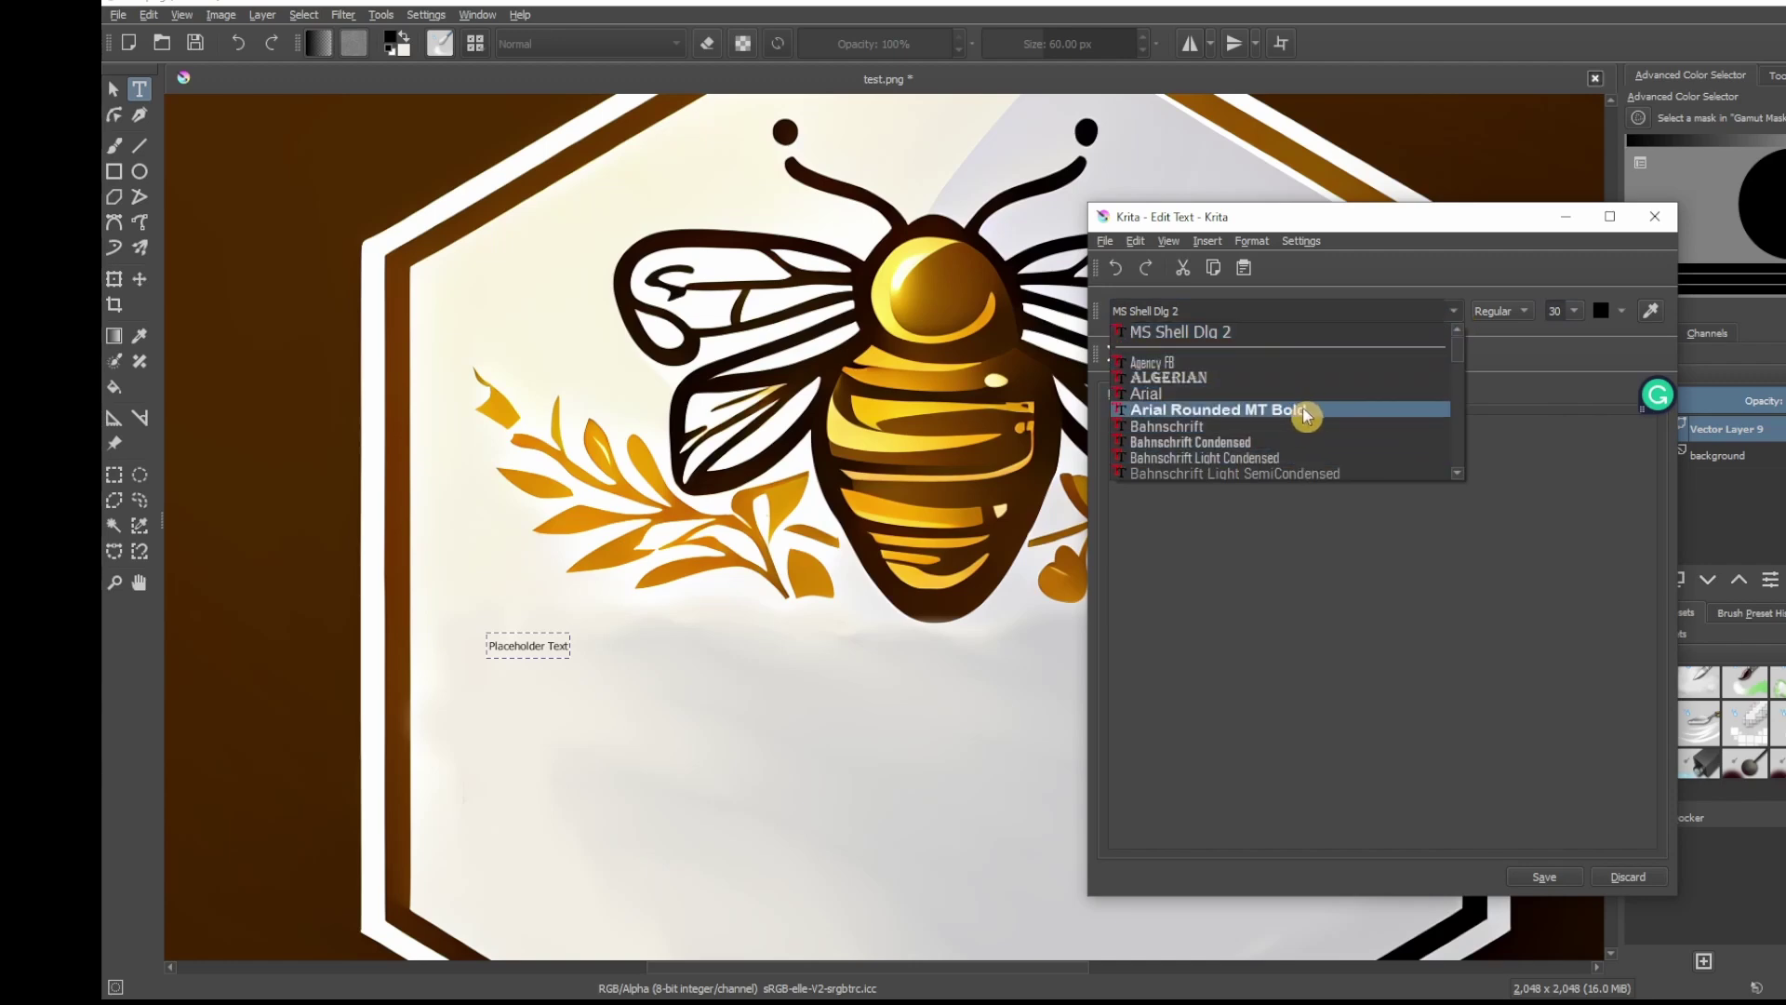
pyautogui.click(1432, 316)
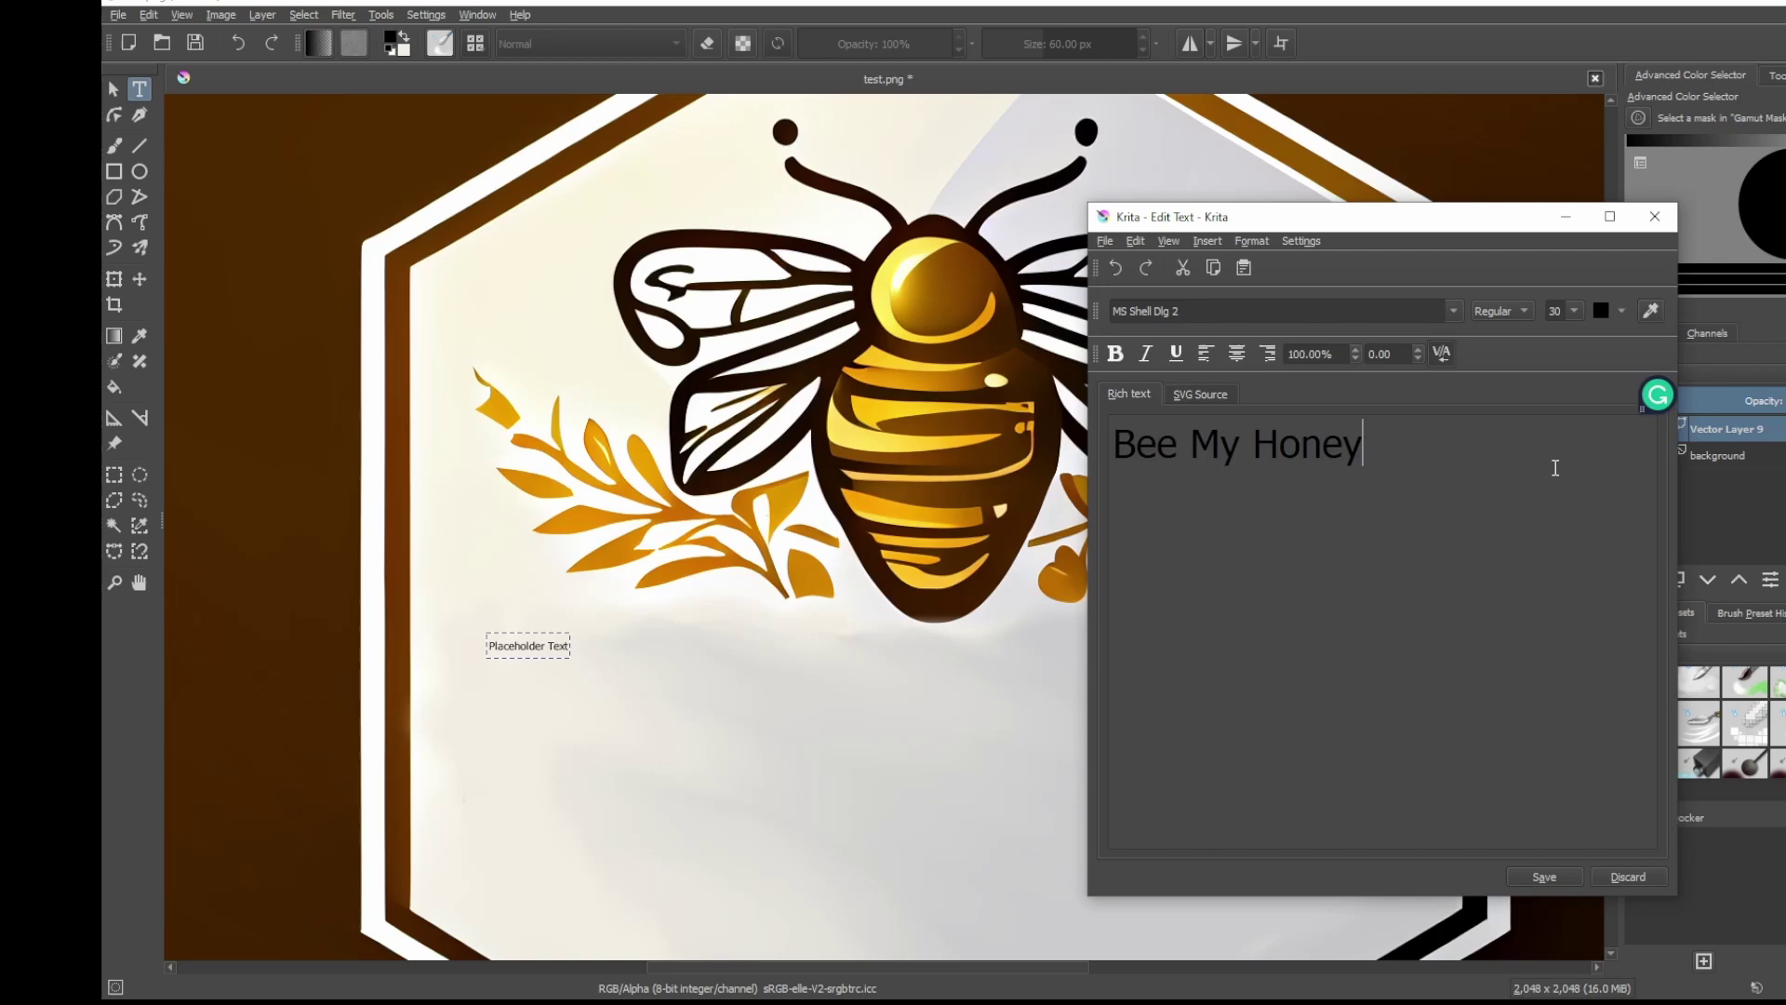
pyautogui.click(1654, 319)
pyautogui.click(783, 492)
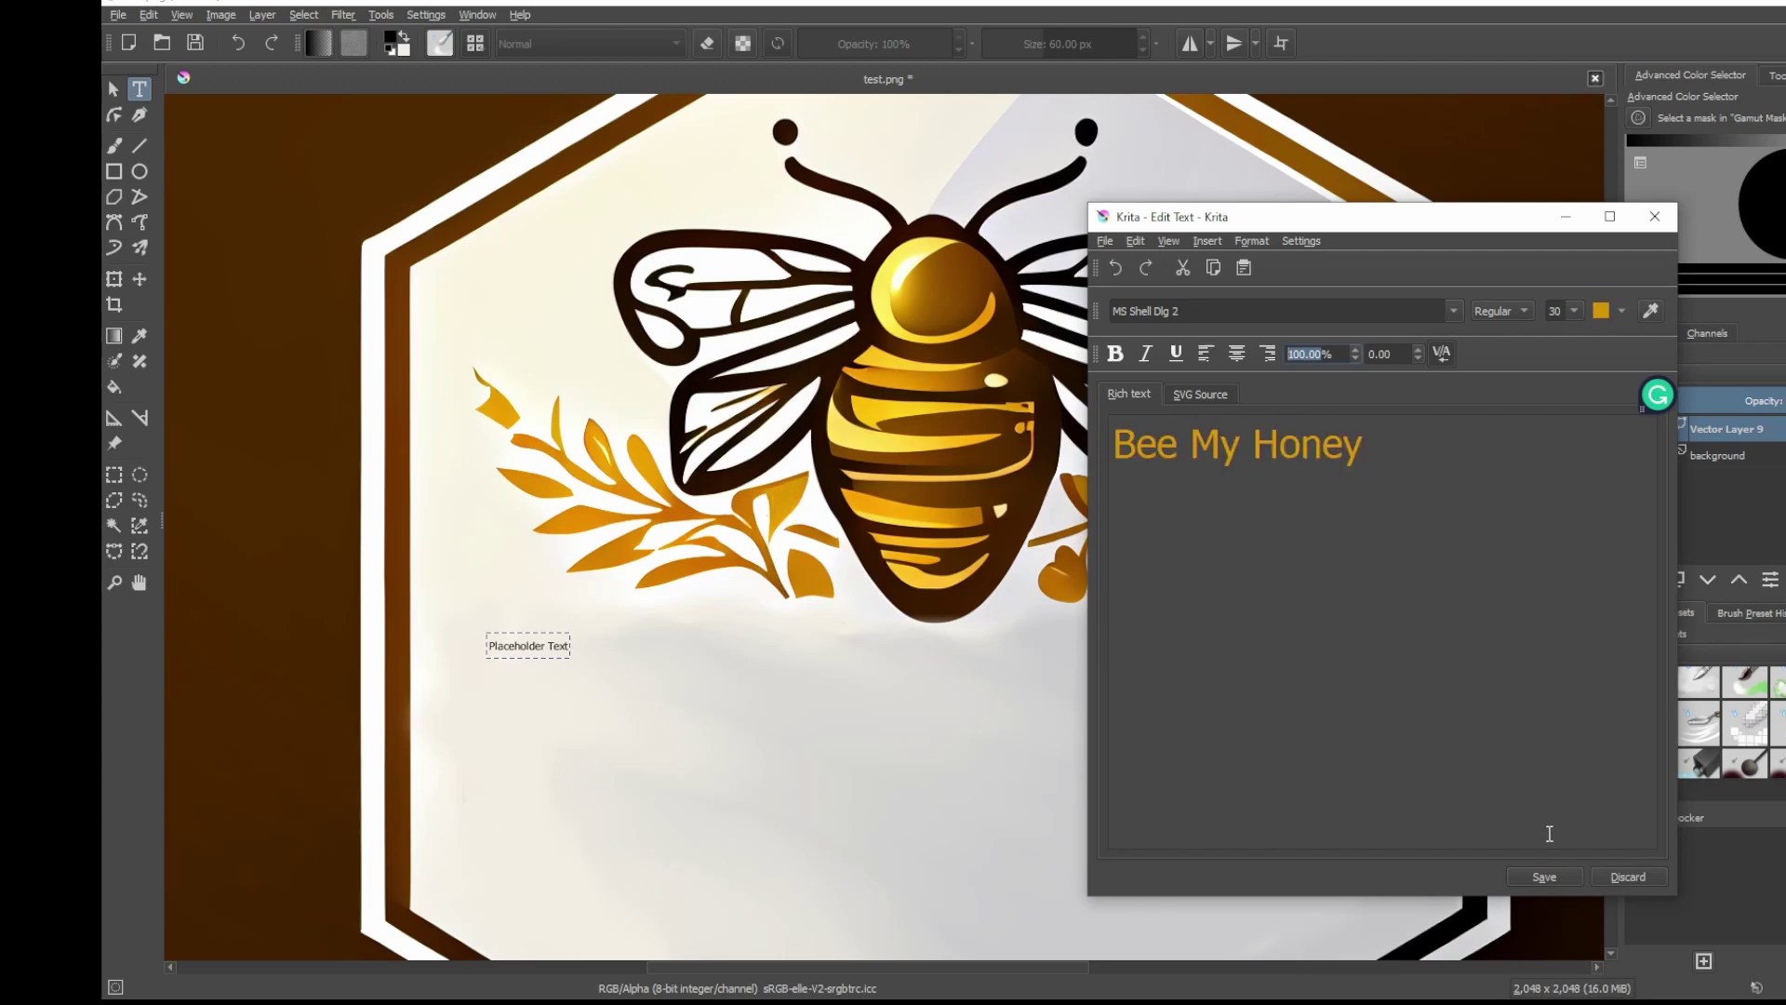
pyautogui.click(1546, 877)
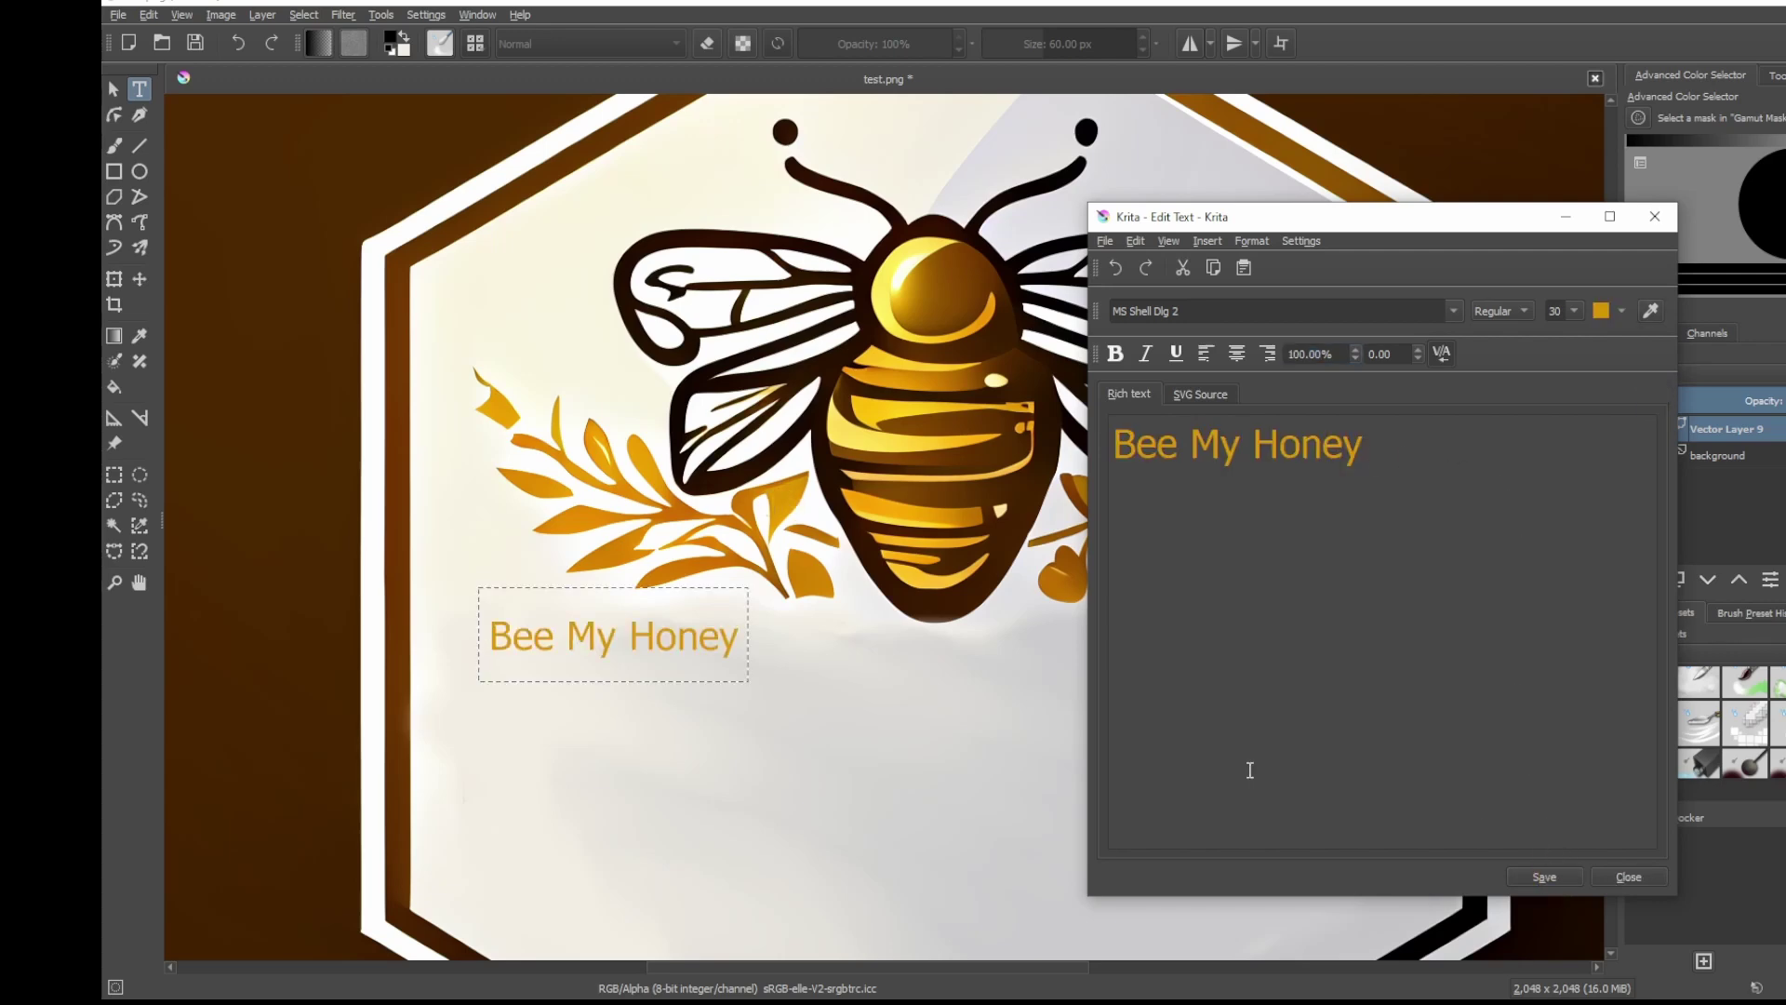
# - Move the 'Bee My Honey' text slightly down and right beneath the bee, keeping it level
pyautogui.click(1624, 882)
pyautogui.moveTo(614, 635); pyautogui.dragTo(644, 689)
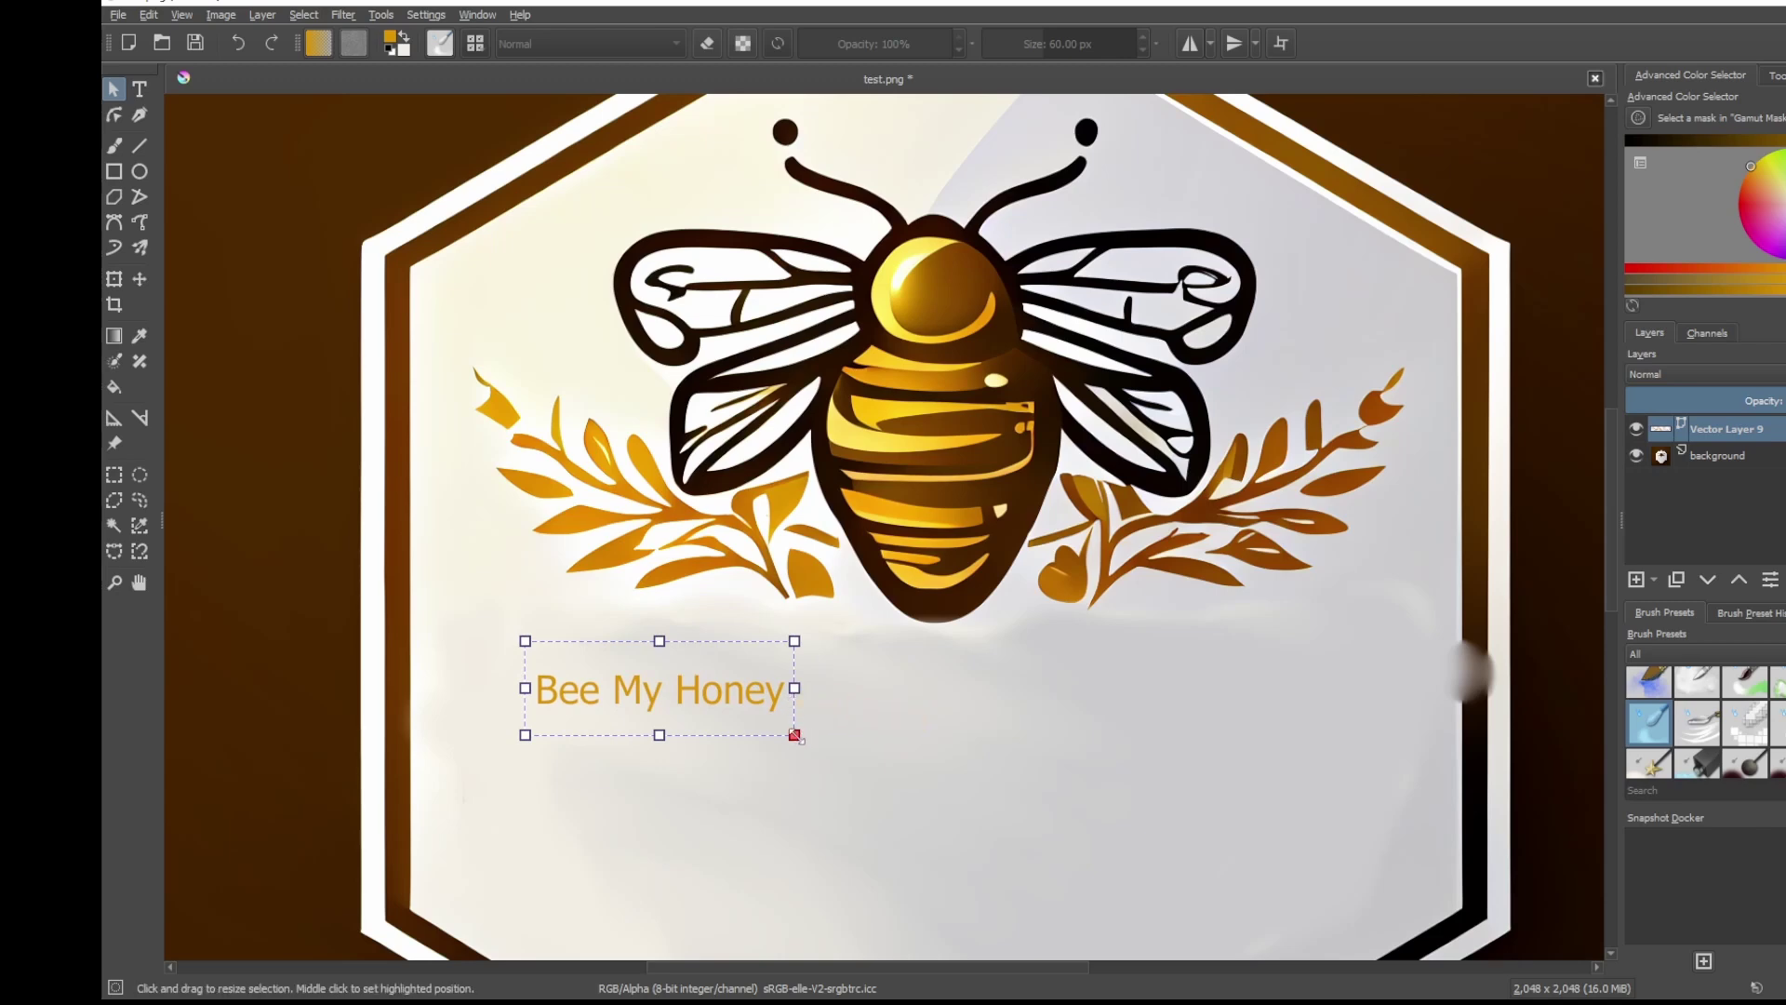
pyautogui.moveTo(794, 735); pyautogui.dragTo(794, 735)
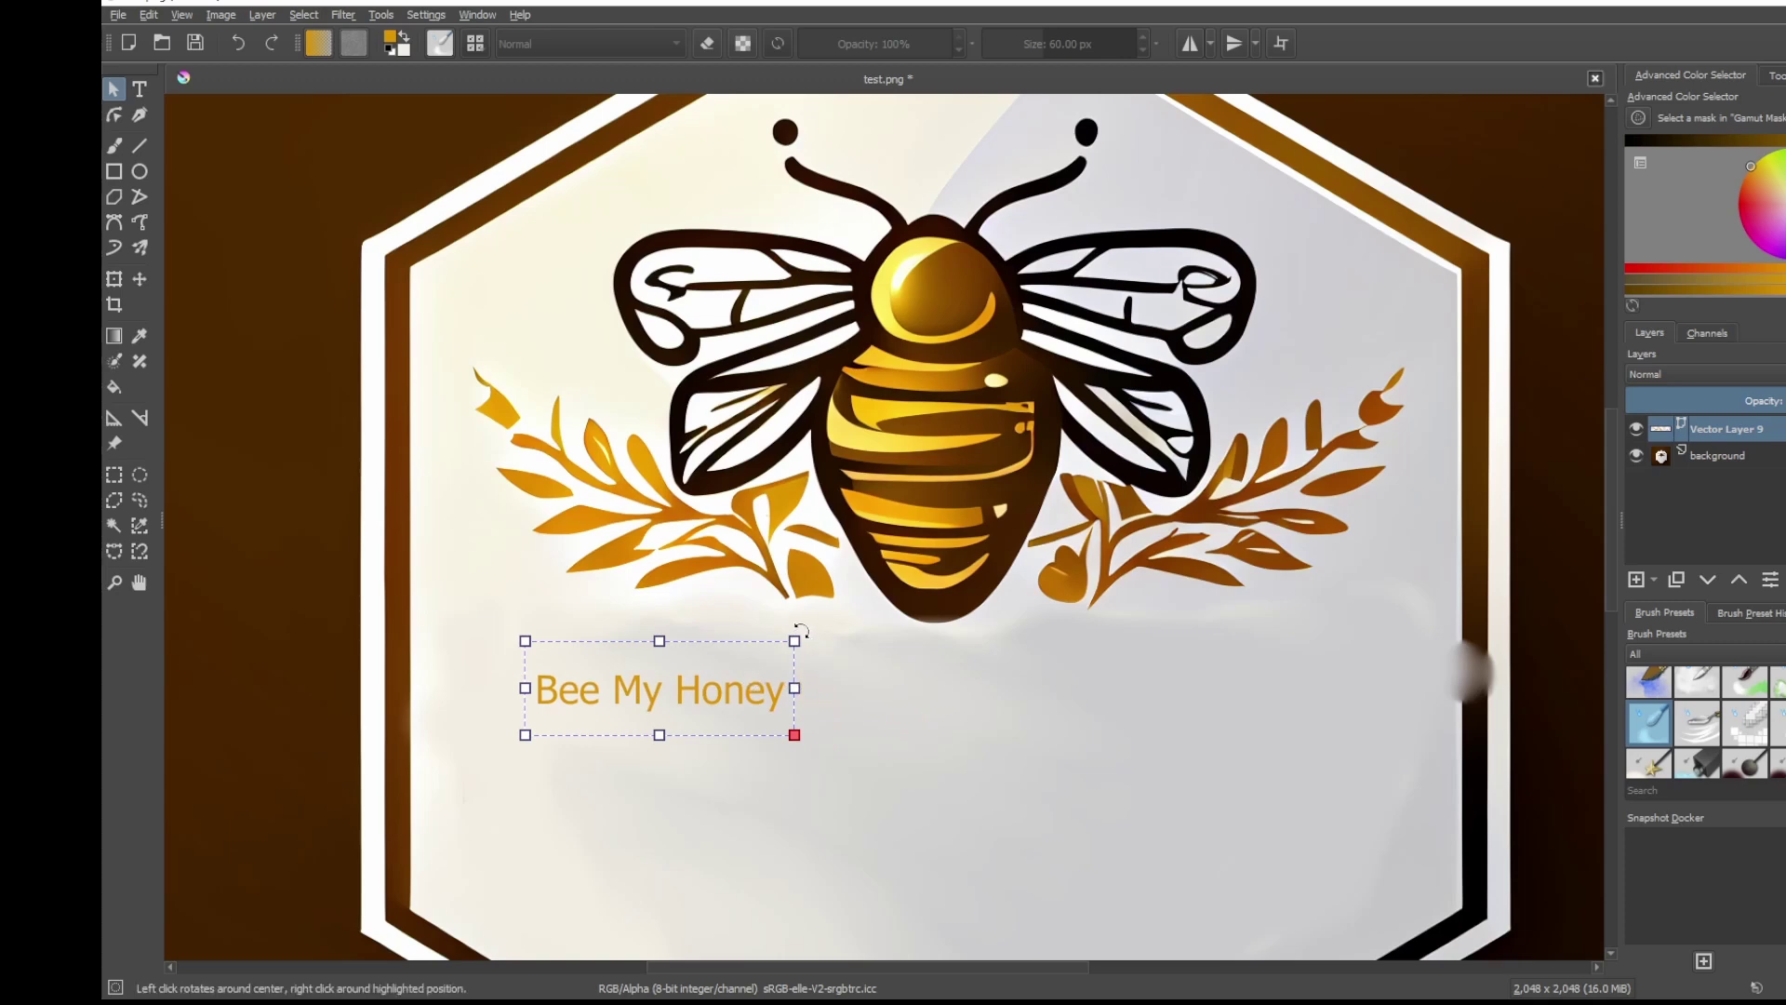
pyautogui.moveTo(802, 634)
pyautogui.mouseDown()
pyautogui.moveTo(742, 625)
pyautogui.moveTo(817, 642)
pyautogui.moveTo(786, 588)
pyautogui.moveTo(794, 630)
pyautogui.mouseUp()
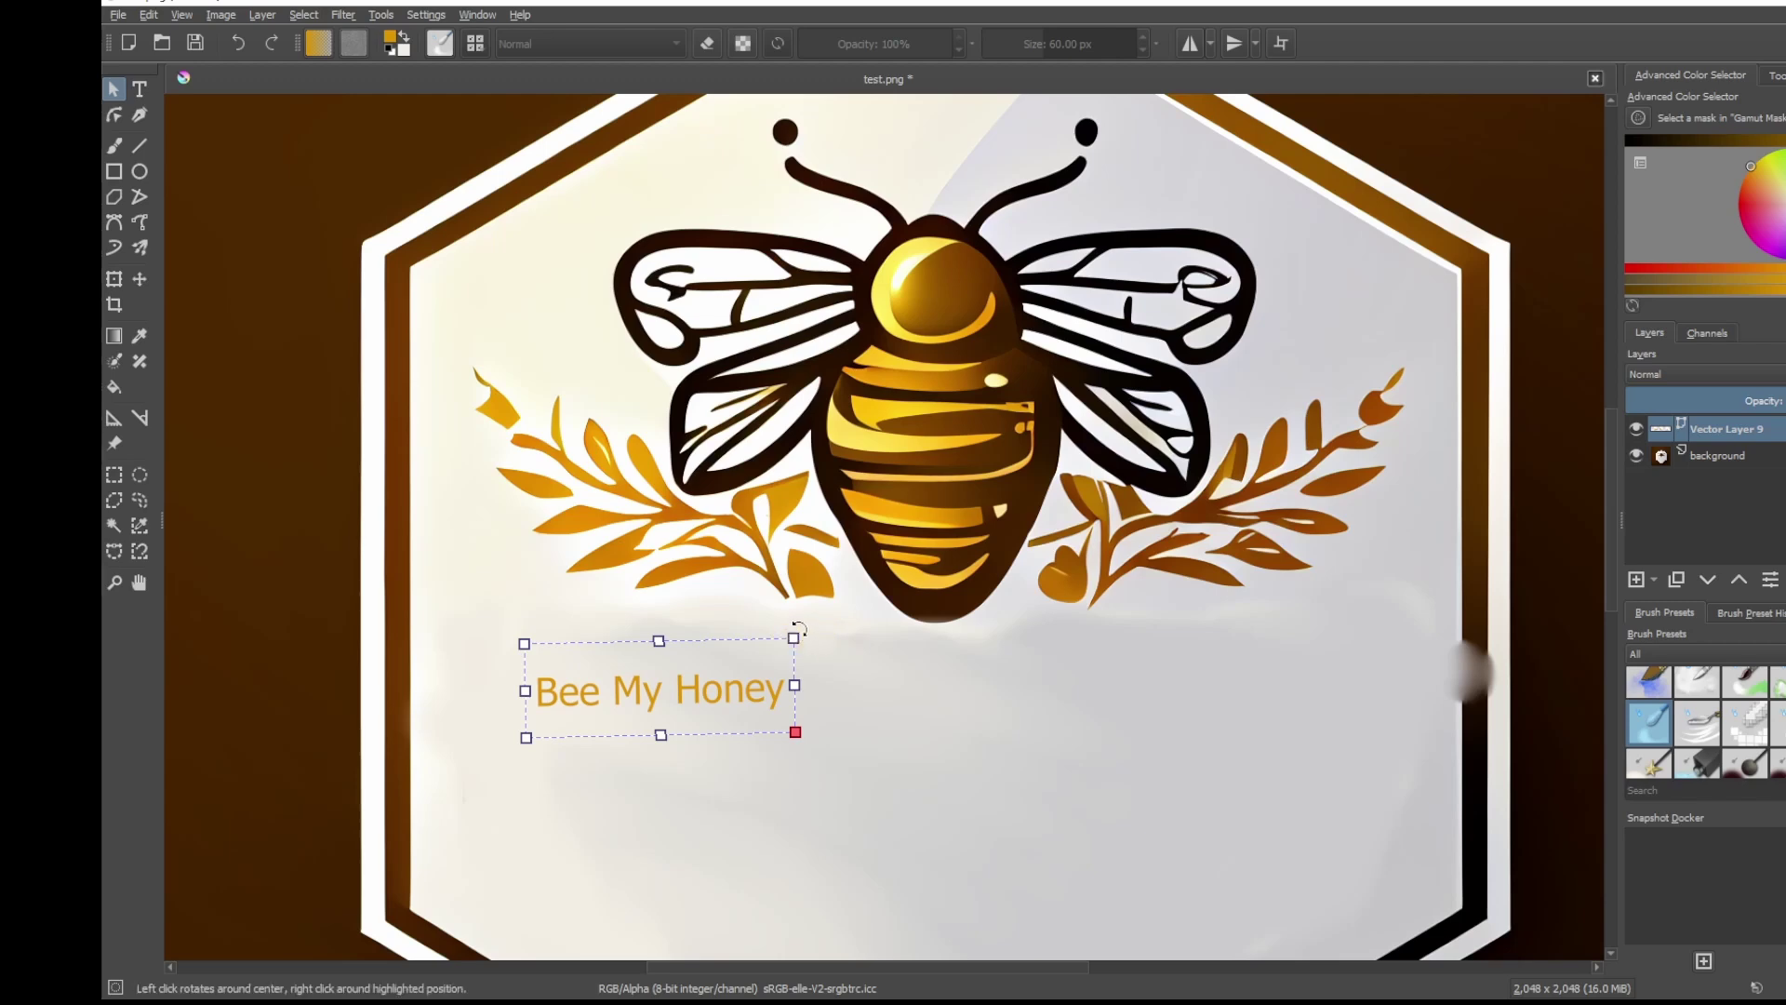
pyautogui.moveTo(803, 628); pyautogui.dragTo(806, 630)
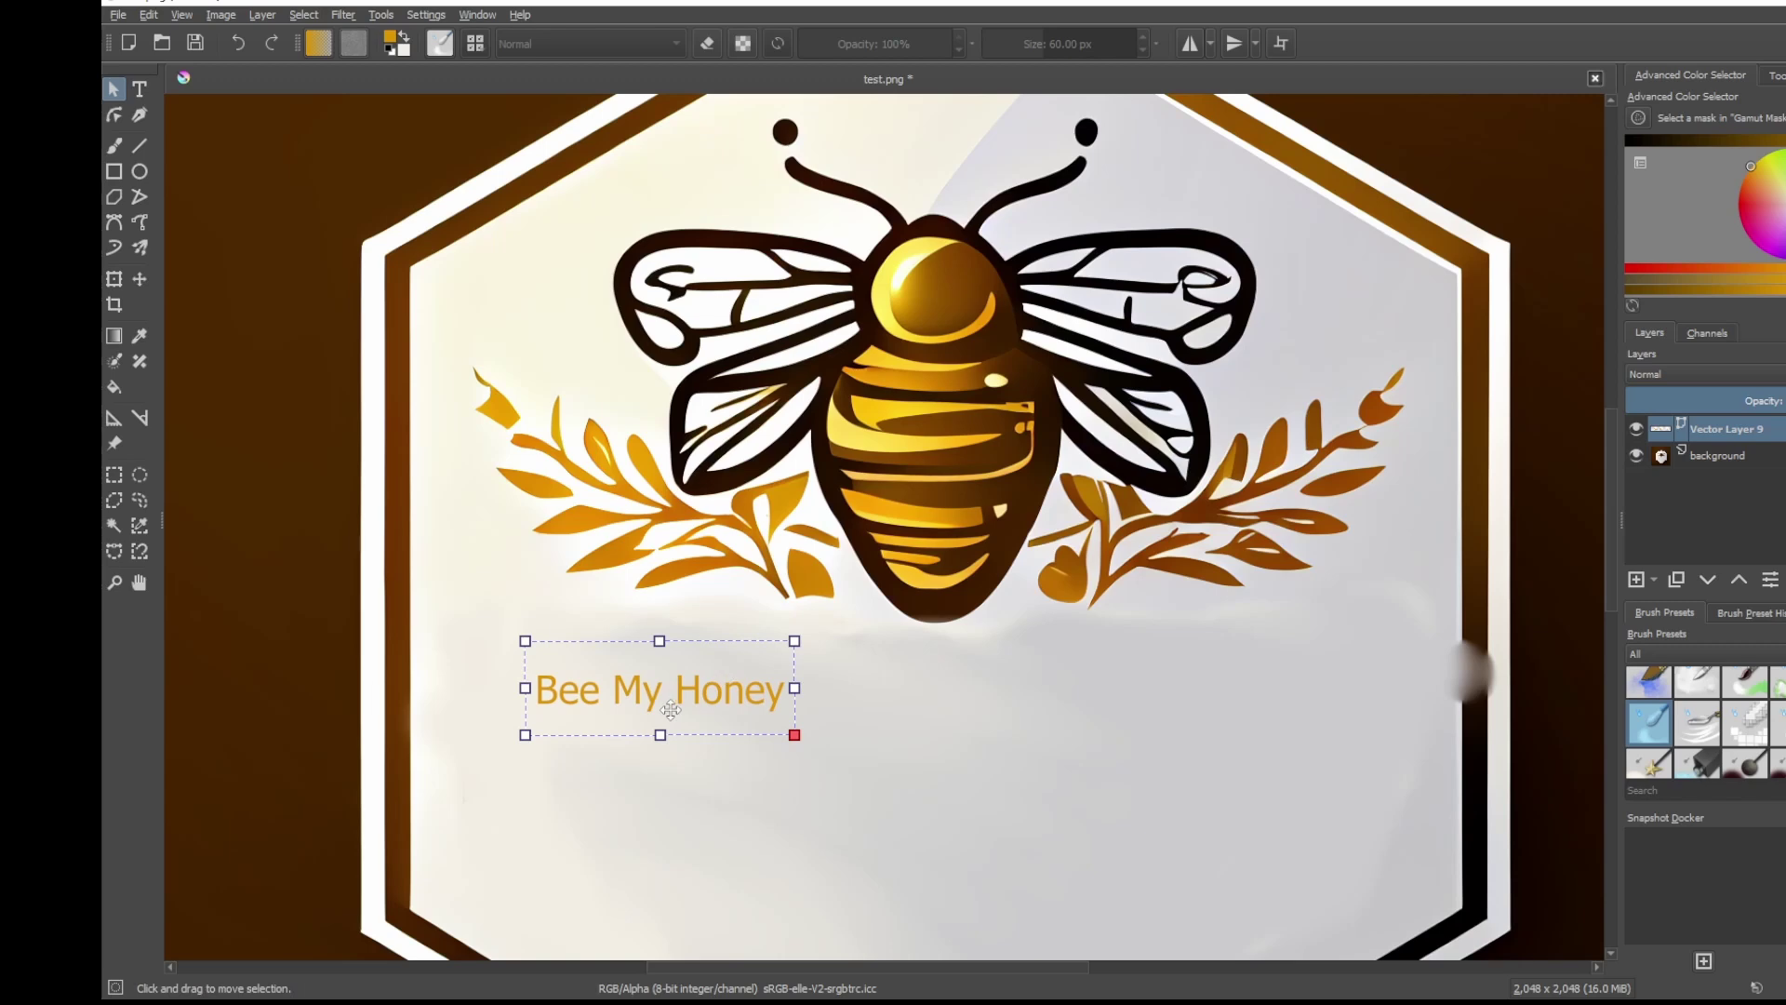
# - Stretch the text wider and taller so it spans the lower hexagon
pyautogui.hotkey('ctrl', 't')
pyautogui.press('d')
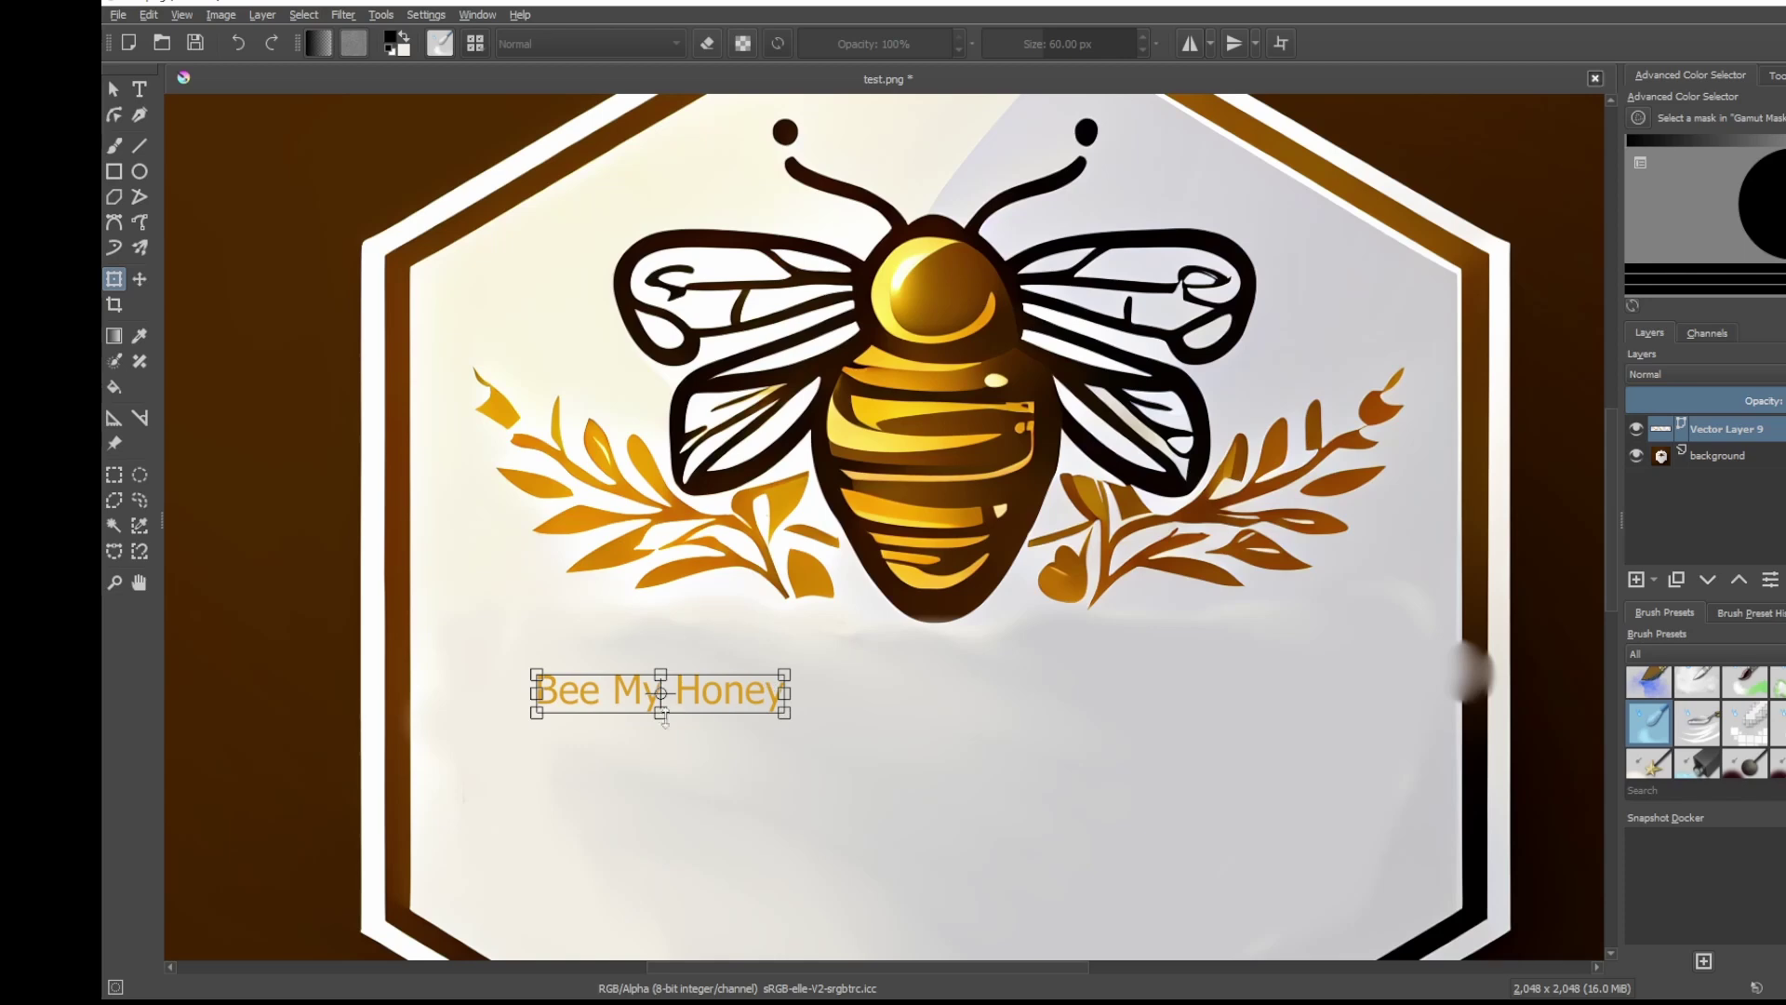
pyautogui.moveTo(786, 692); pyautogui.dragTo(1382, 693)
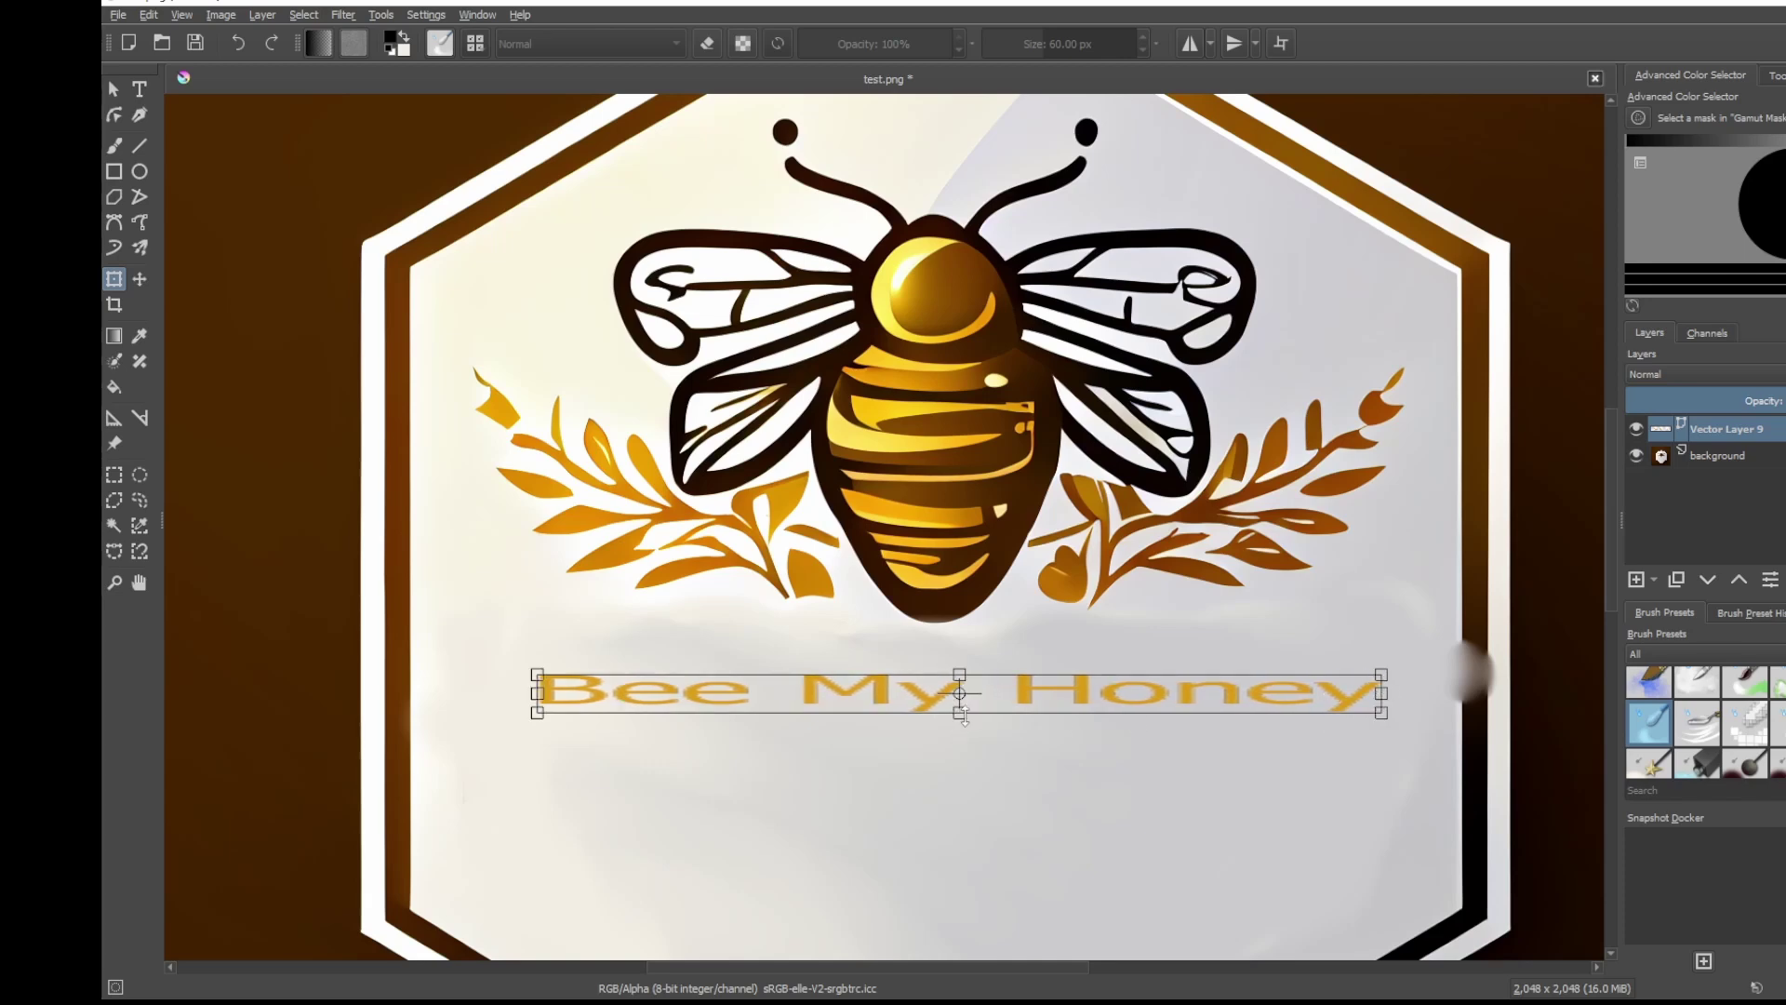
pyautogui.moveTo(964, 716); pyautogui.dragTo(962, 815)
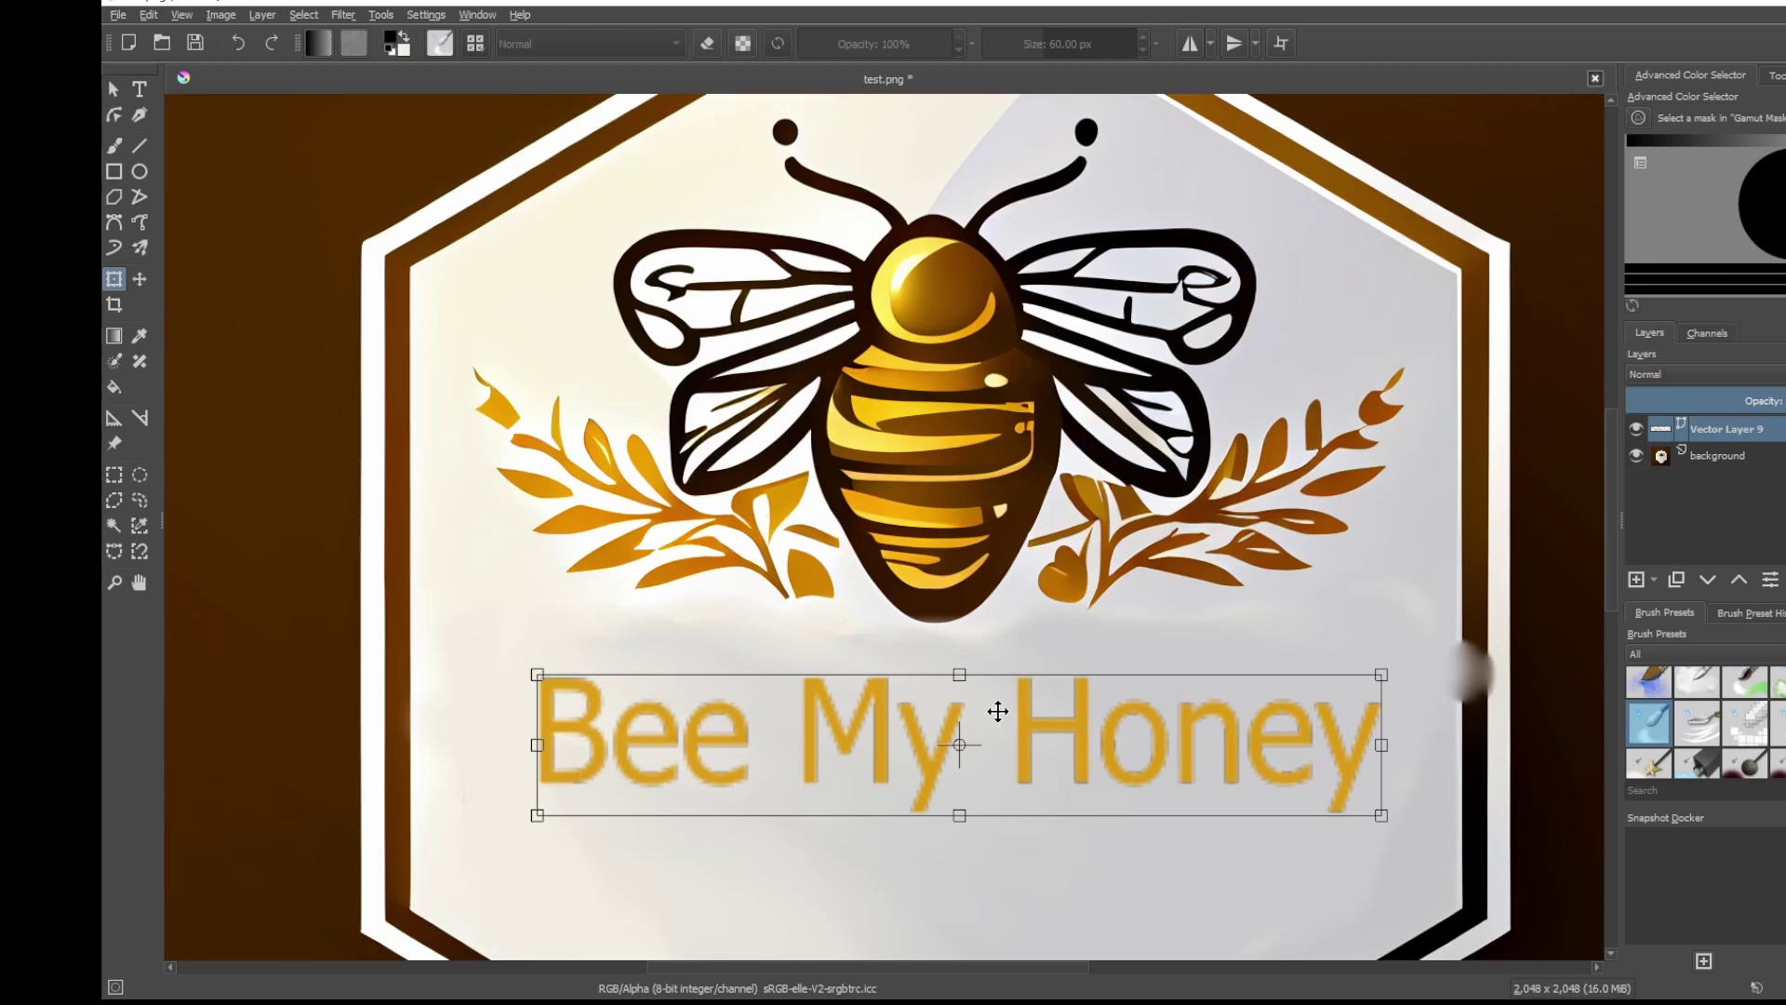
pyautogui.press('Return')
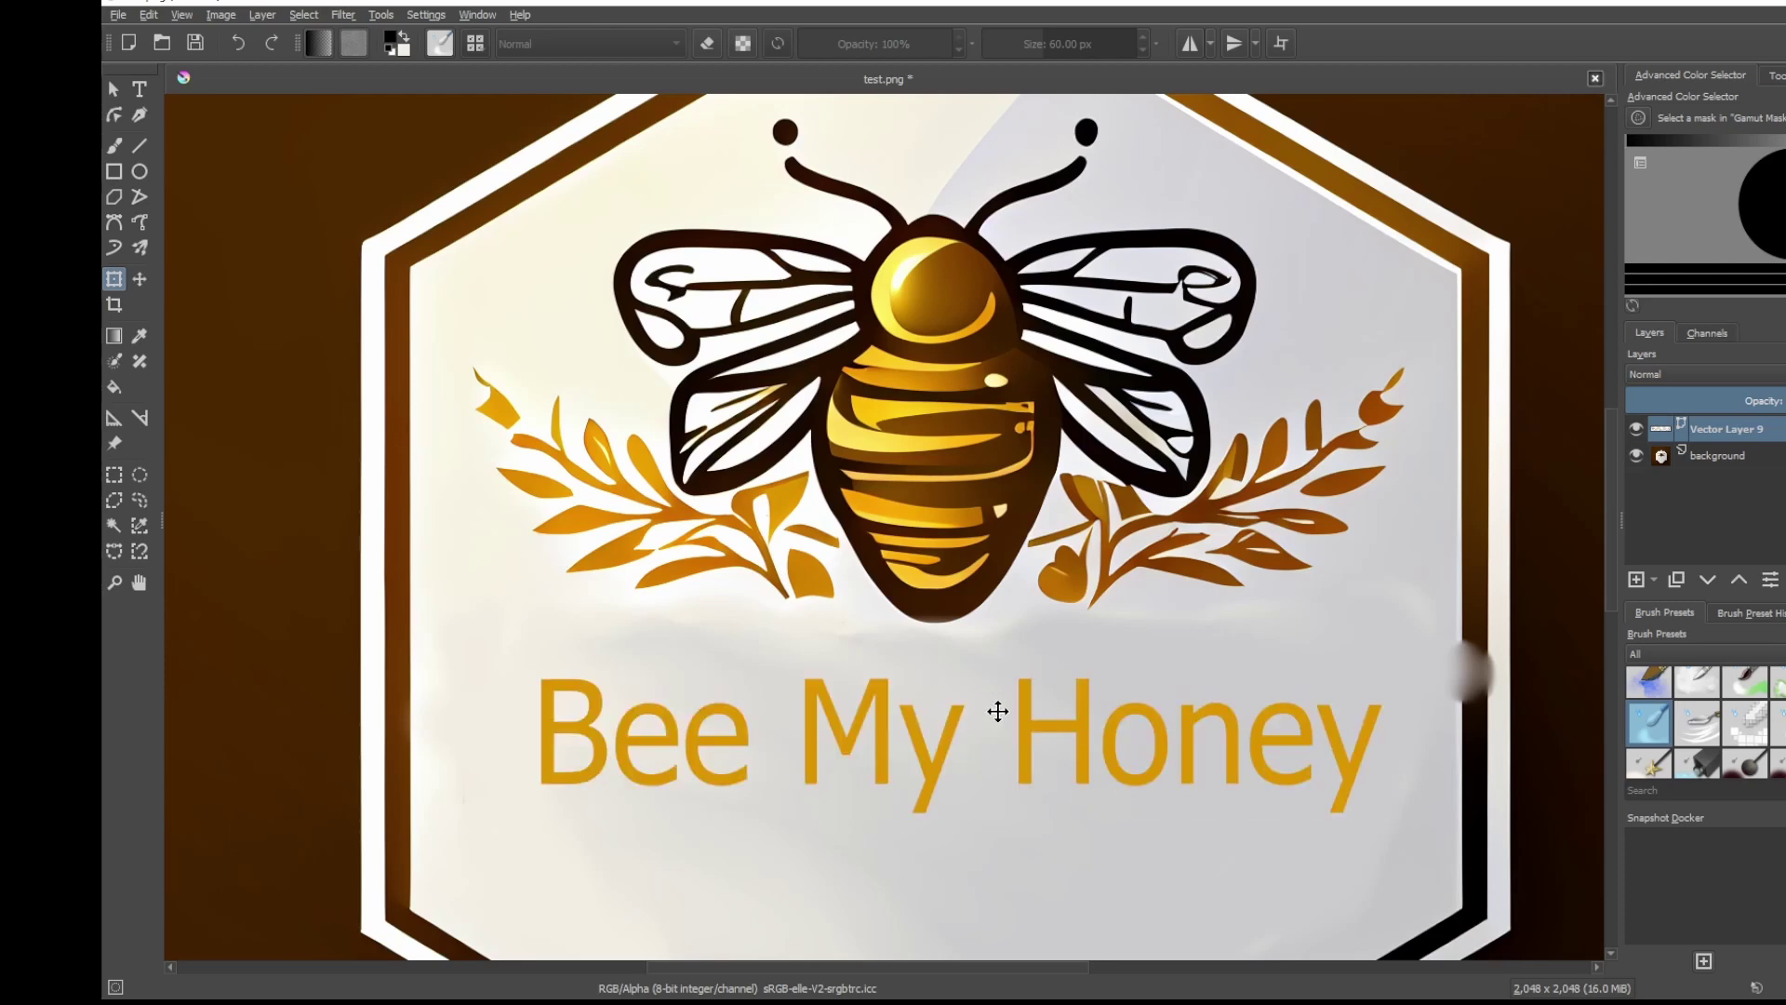